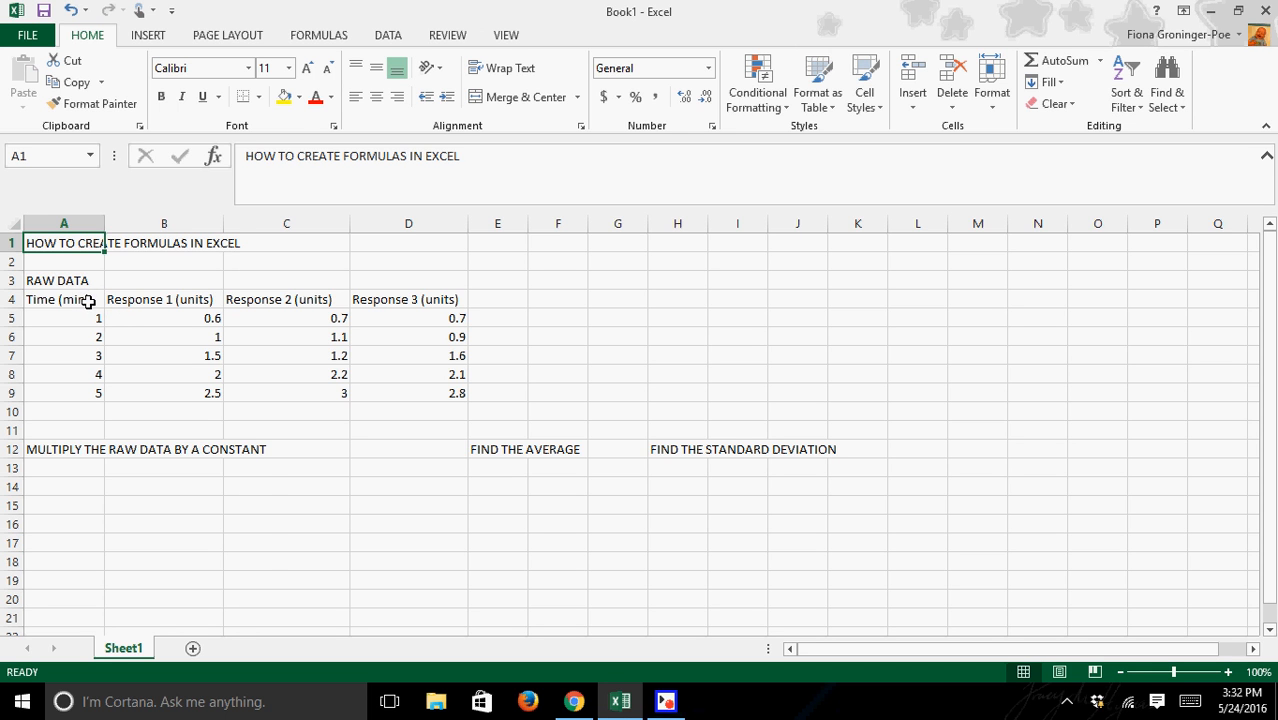
Step: Add the unit MIN after the first time value in cell A5 of the raw data
{"action": "left_click", "coordinate": [44, 299]}
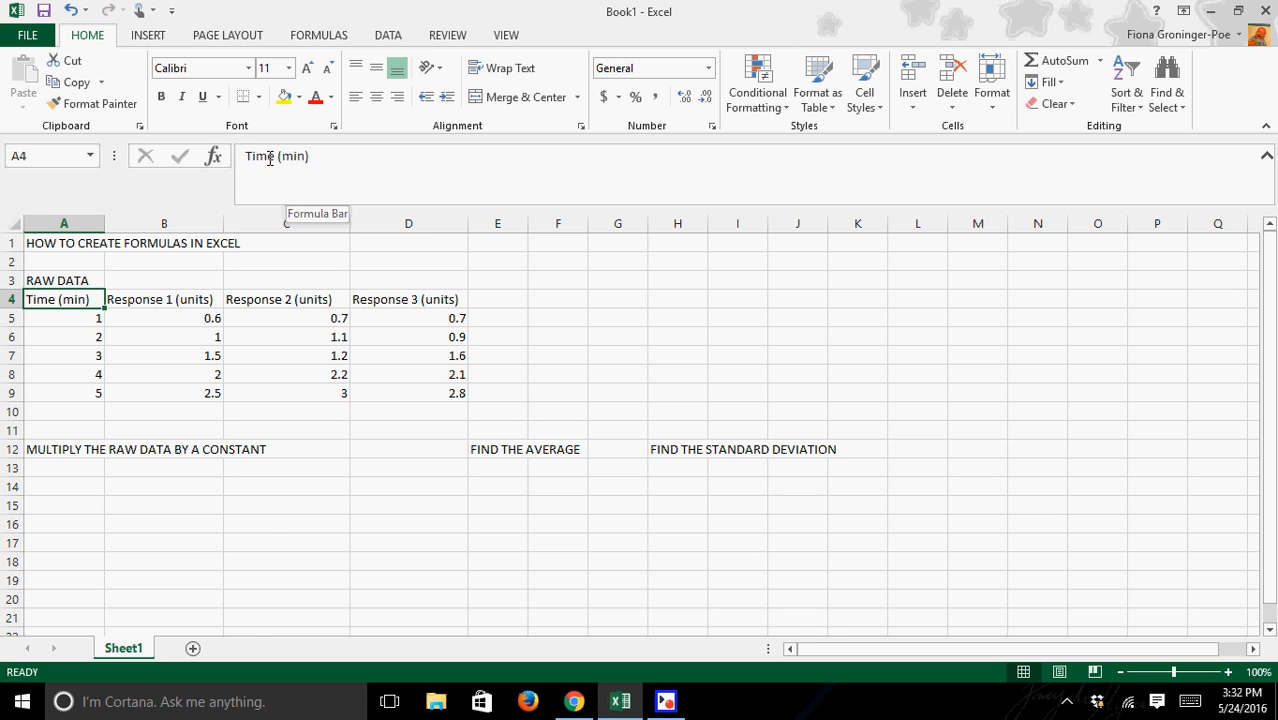
{"action": "left_click", "coordinate": [77, 322]}
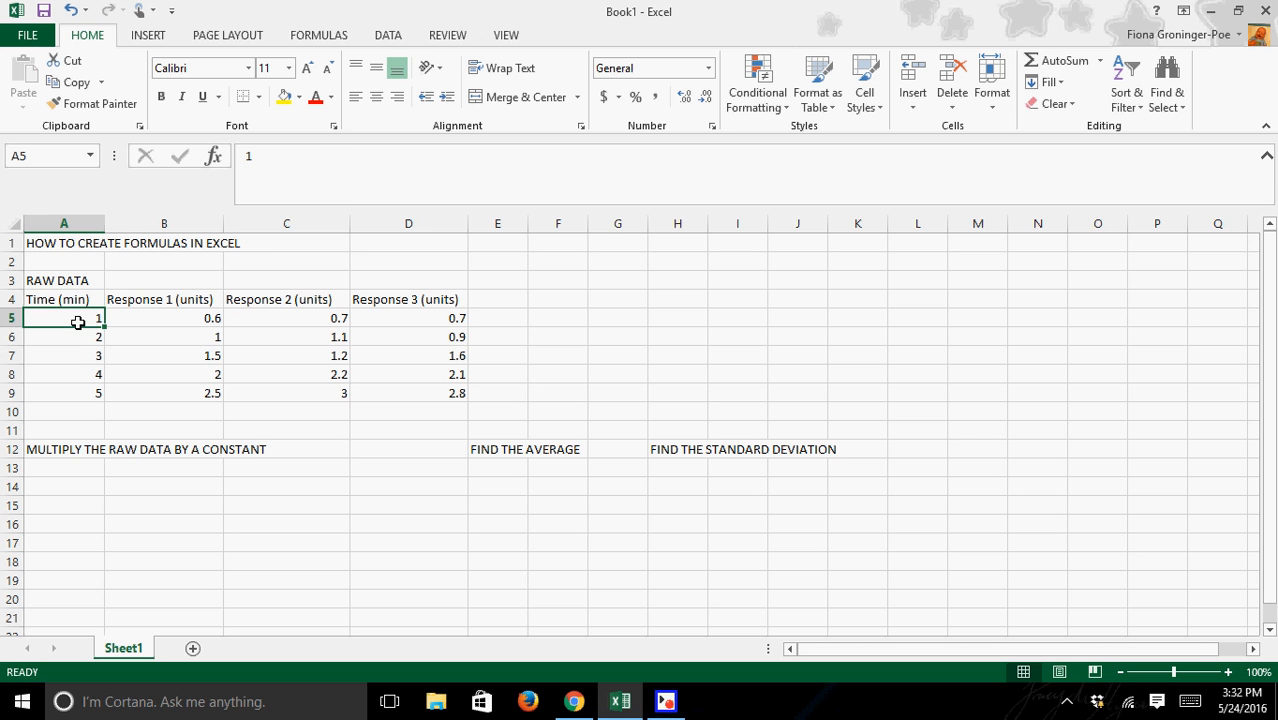
{"action": "left_click", "coordinate": [319, 160]}
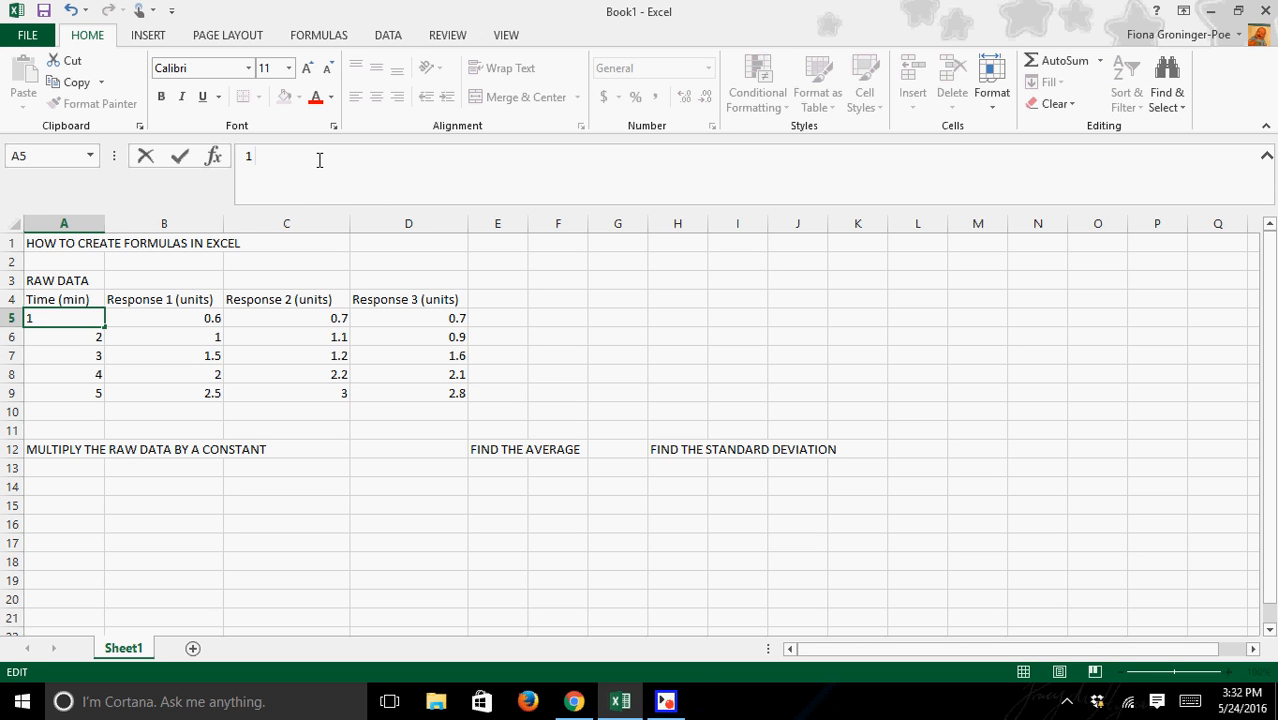
{"action": "type", "text": "MIN"}
{"action": "key", "text": "Return"}
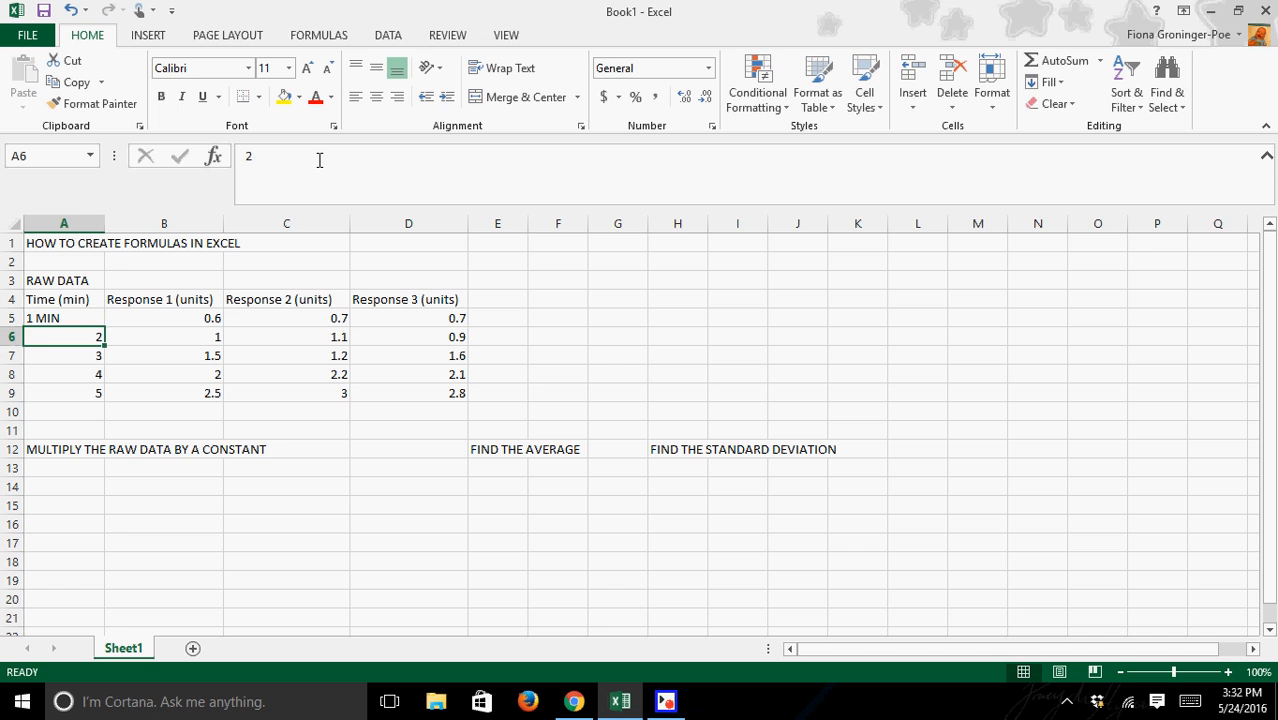
Step: Remove the MIN text from cell A5 so the cell holds only the number 1
{"action": "left_click", "coordinate": [87, 317]}
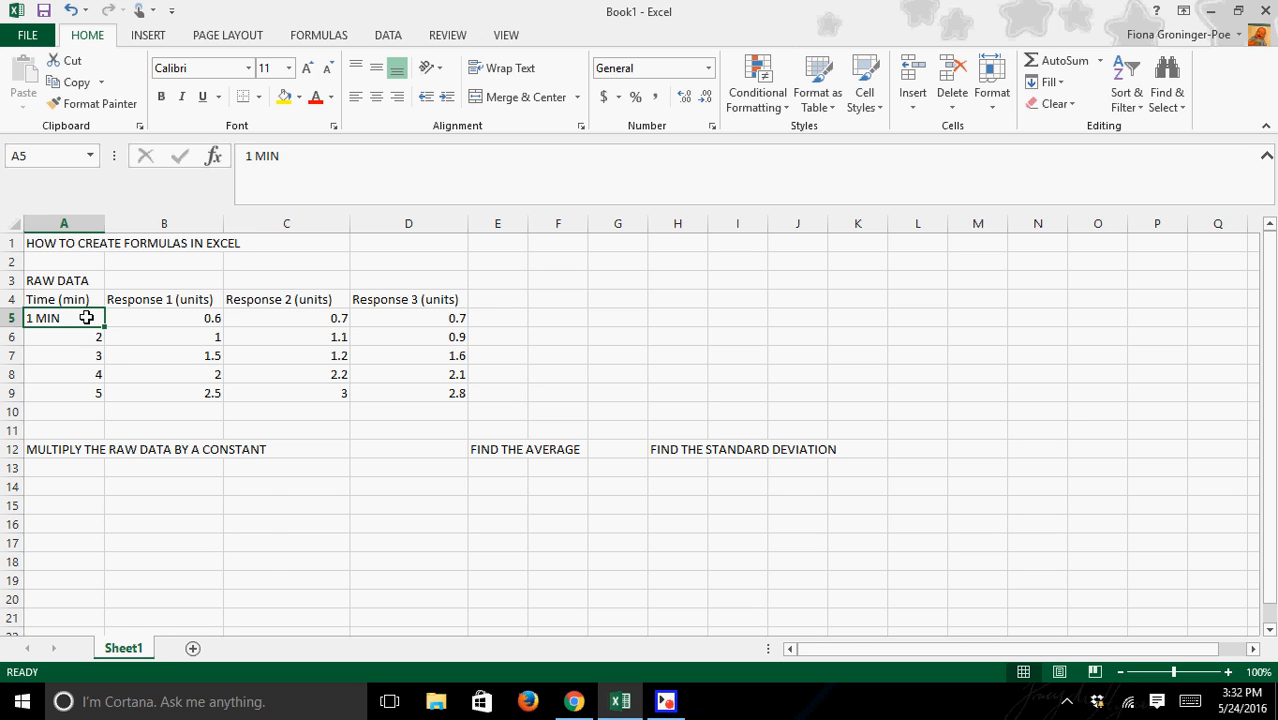
{"action": "left_click", "coordinate": [318, 162]}
{"action": "key", "text": "BackSpace"}
{"action": "key", "text": "BackSpace"}
{"action": "key", "text": "BackSpace"}
{"action": "key", "text": "BackSpace"}
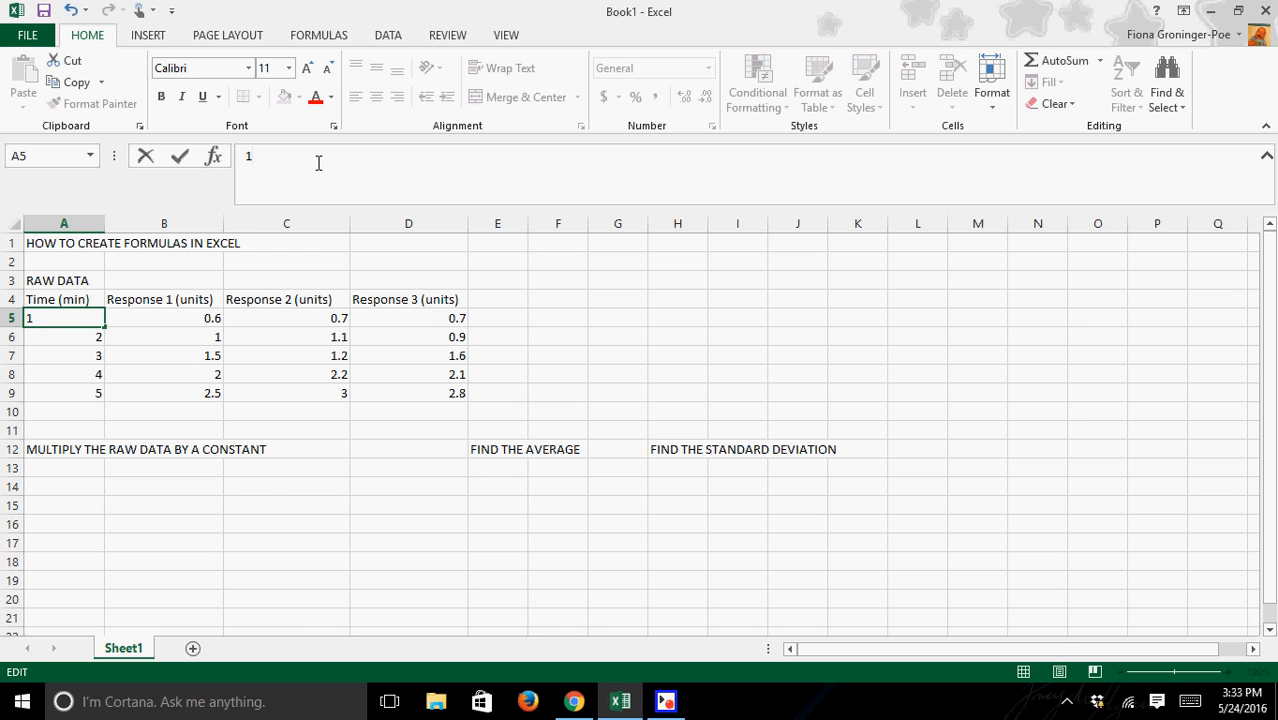
{"action": "key", "text": "Return"}
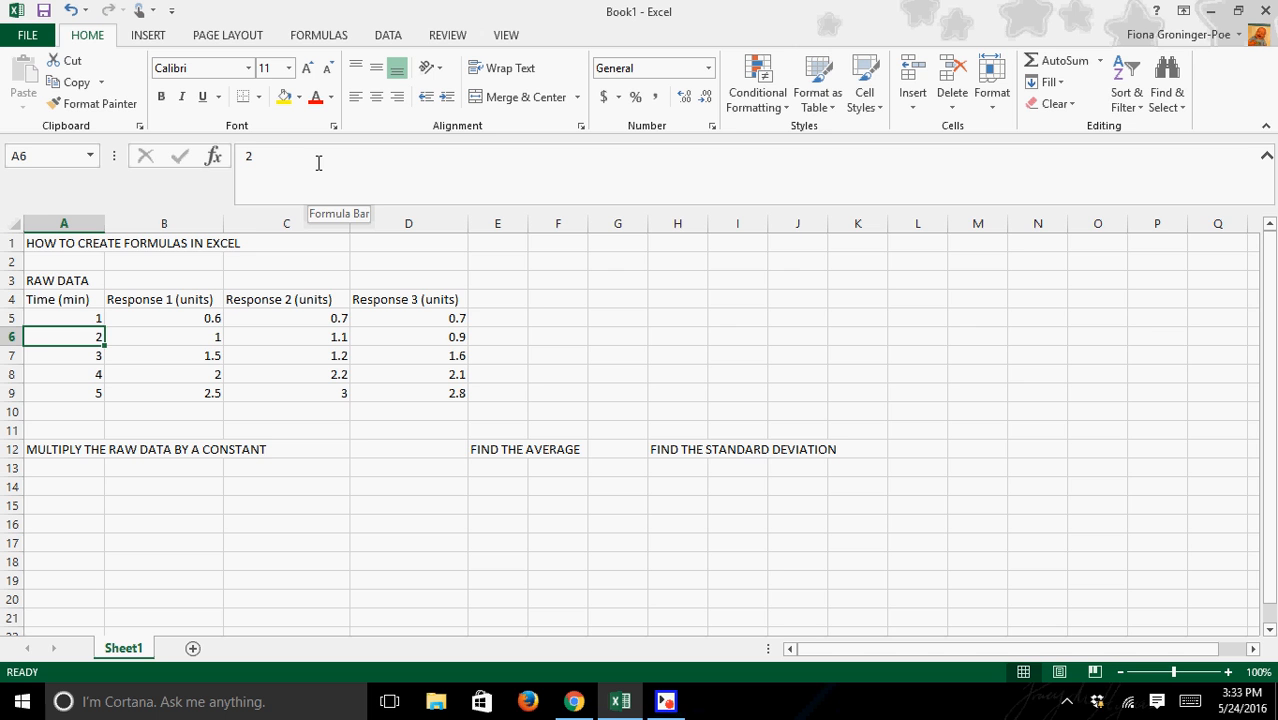
{"action": "left_click", "coordinate": [90, 319]}
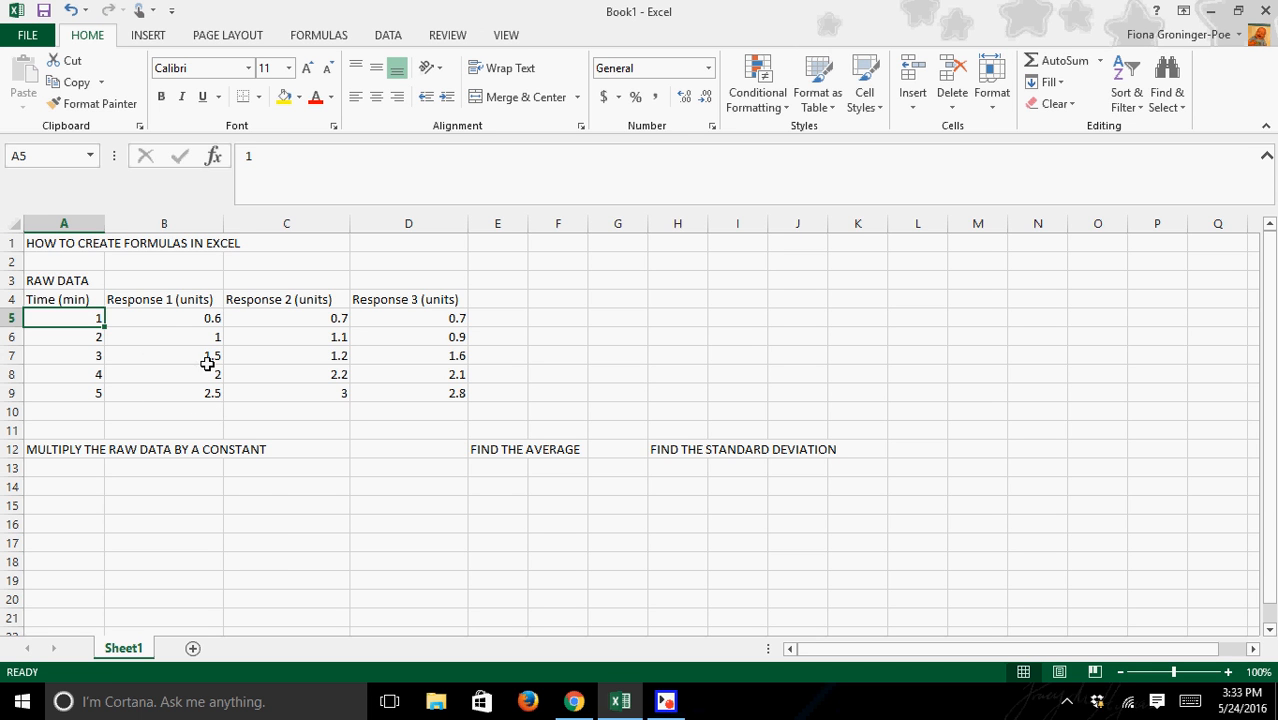
{"action": "left_click", "coordinate": [214, 299]}
{"action": "left_click", "coordinate": [265, 299]}
{"action": "left_click", "coordinate": [389, 300]}
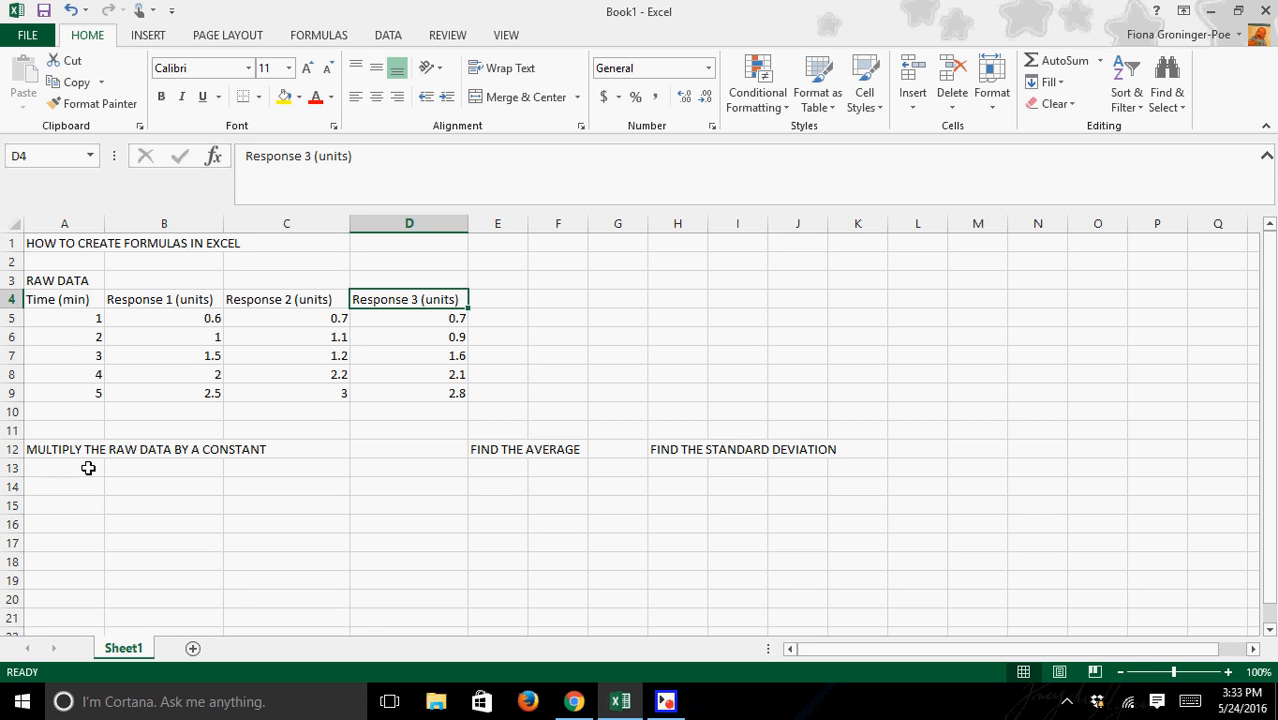
Step: Copy the raw data table A4:D9, including its headings, to the block starting at cell A13
{"action": "left_click_drag", "start_coordinate": [64, 296], "coordinate": [421, 397]}
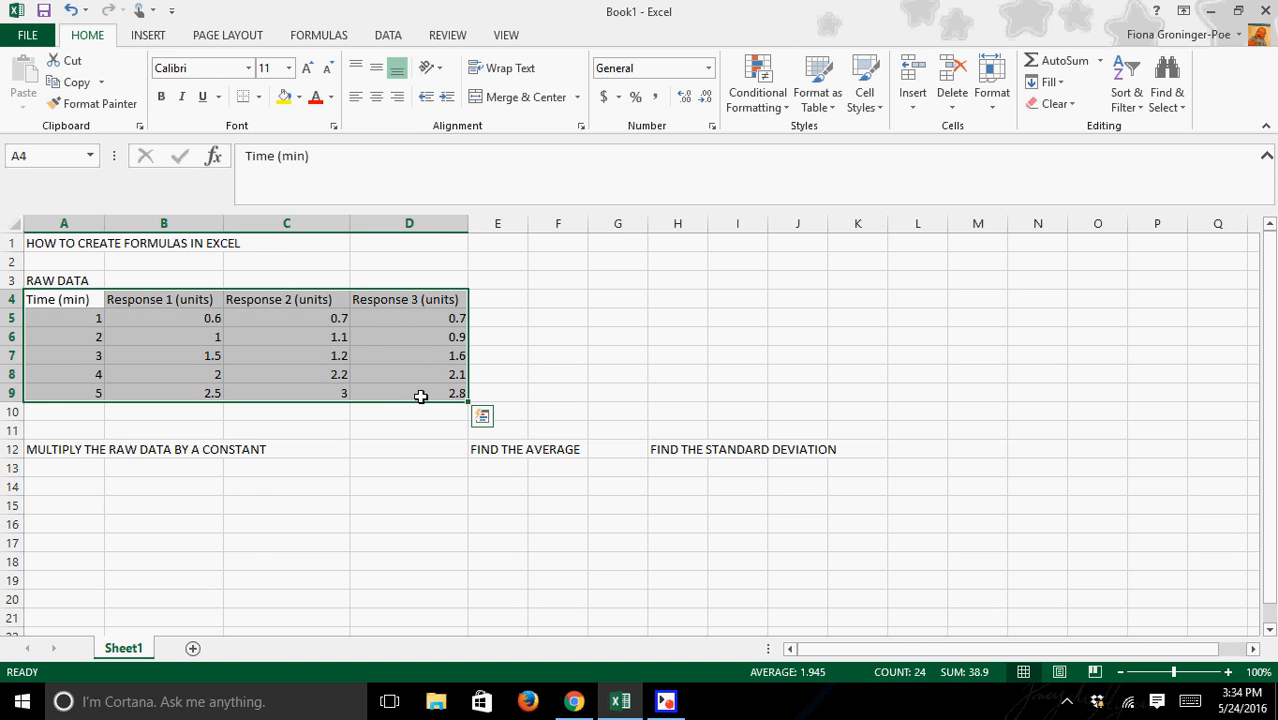
{"action": "key", "text": "ctrl+c"}
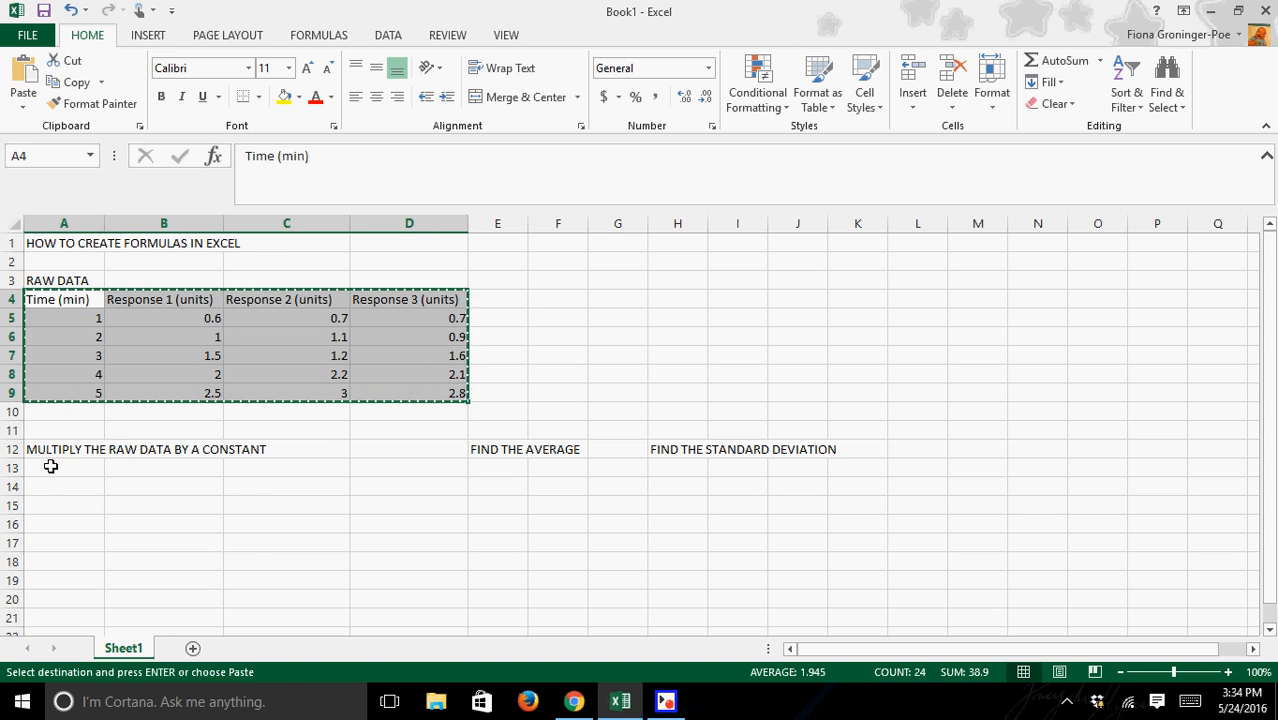
{"action": "left_click", "coordinate": [50, 465]}
{"action": "key", "text": "ctrl+v"}
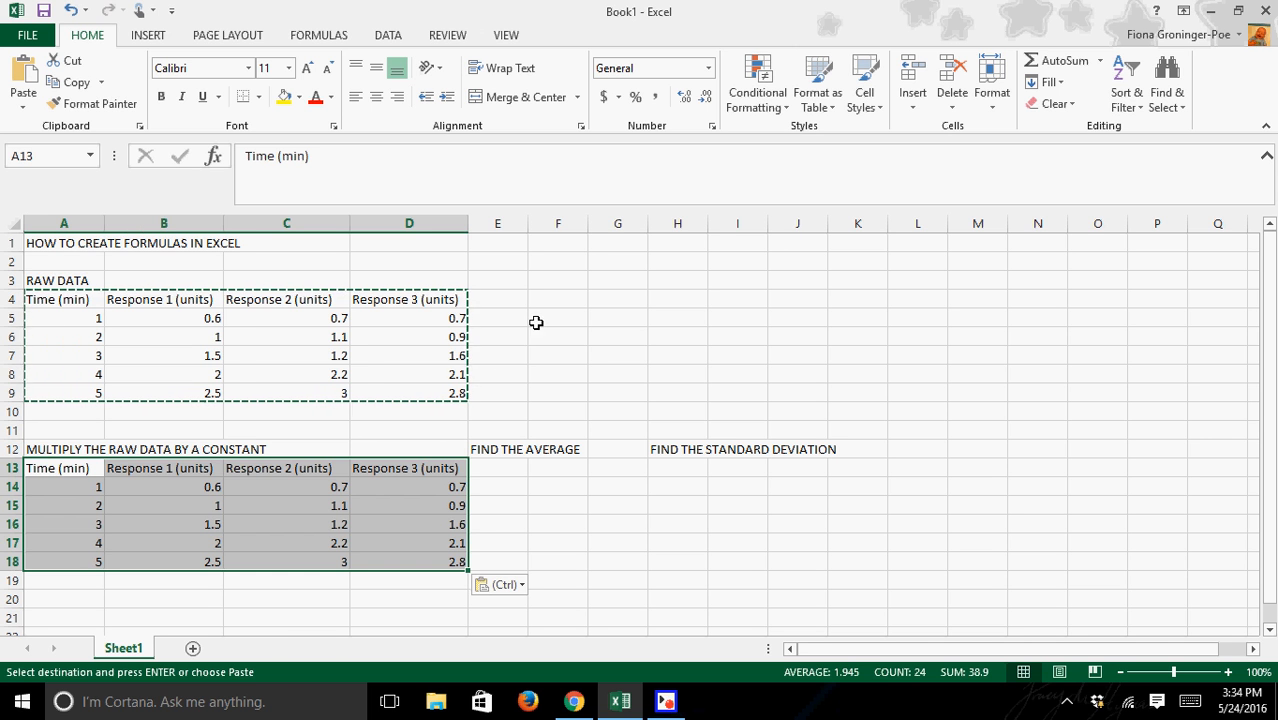
{"action": "left_click", "coordinate": [498, 407]}
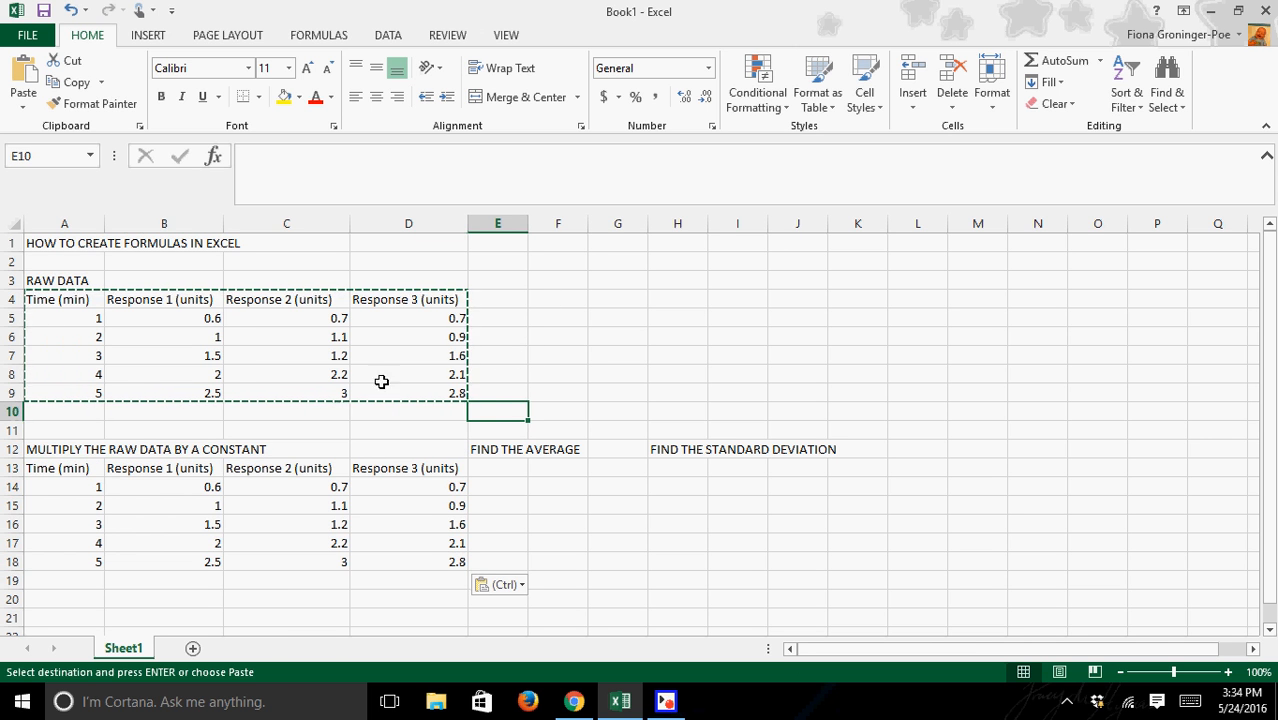
{"action": "key", "text": "Escape"}
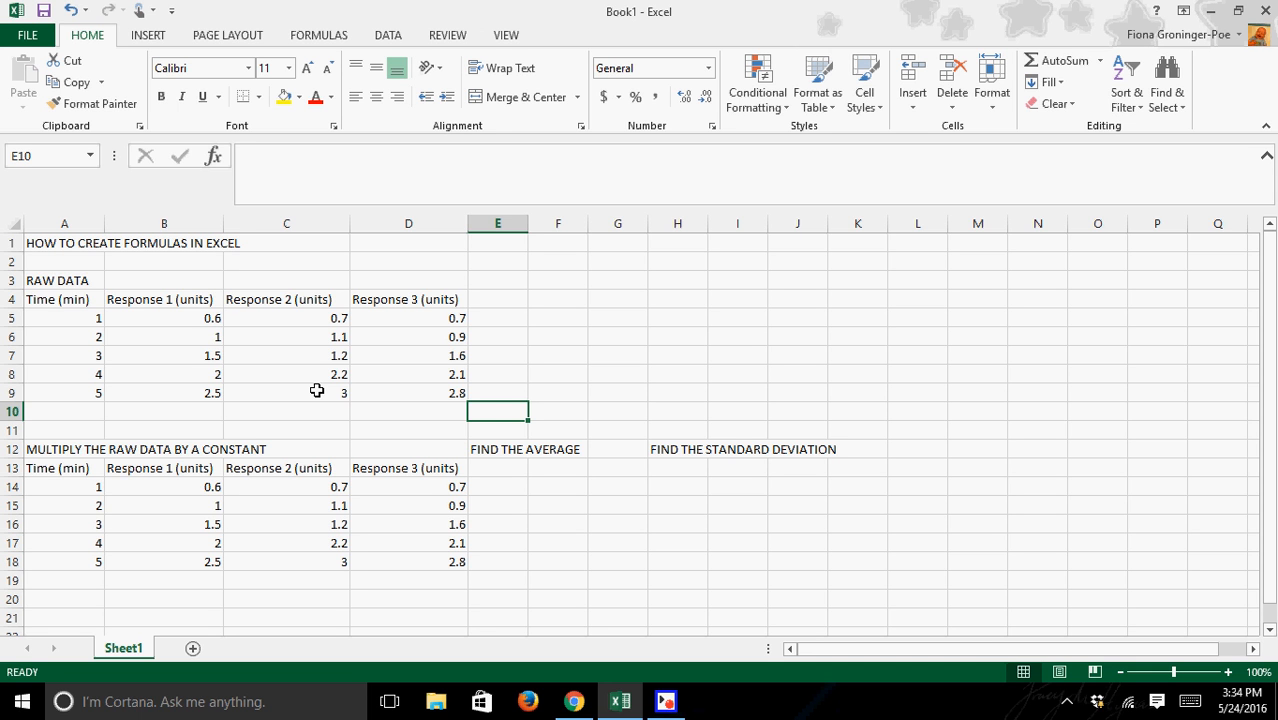
Step: Enter the formula =0.6*2 in cell B14, the first Response 1 value under the multiplication heading
{"action": "left_click", "coordinate": [71, 451]}
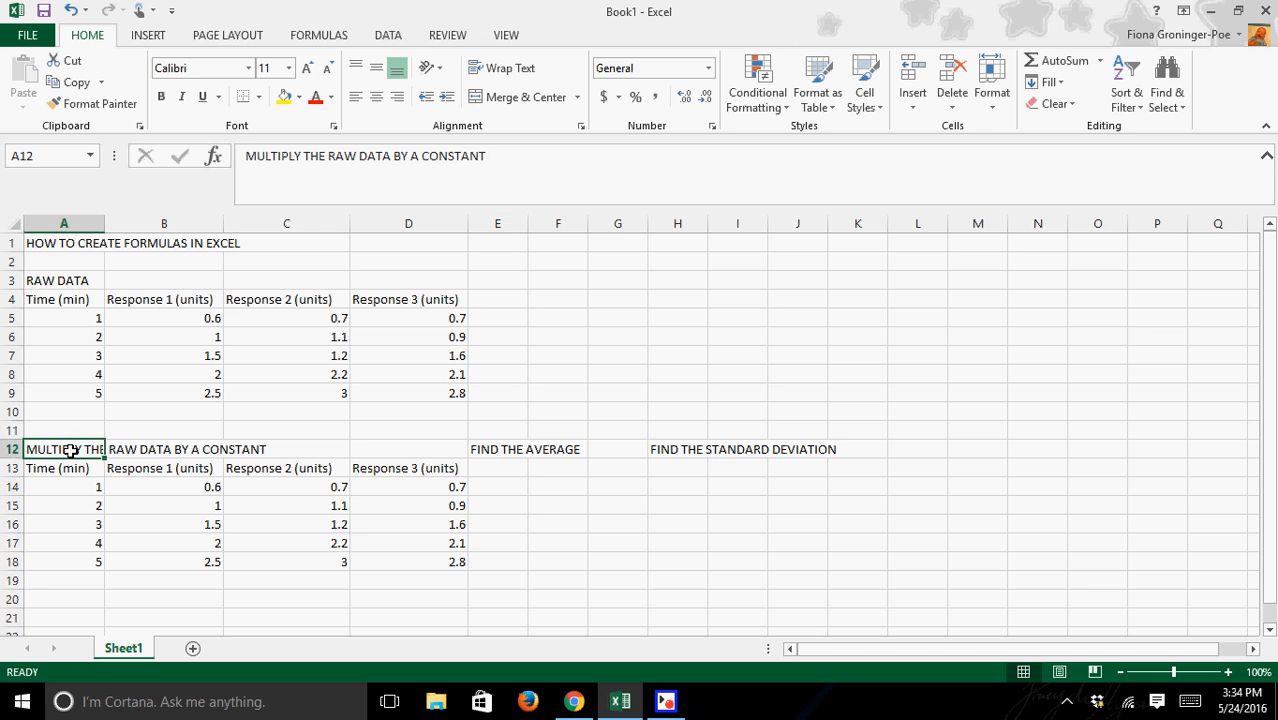
{"action": "left_click", "coordinate": [213, 486]}
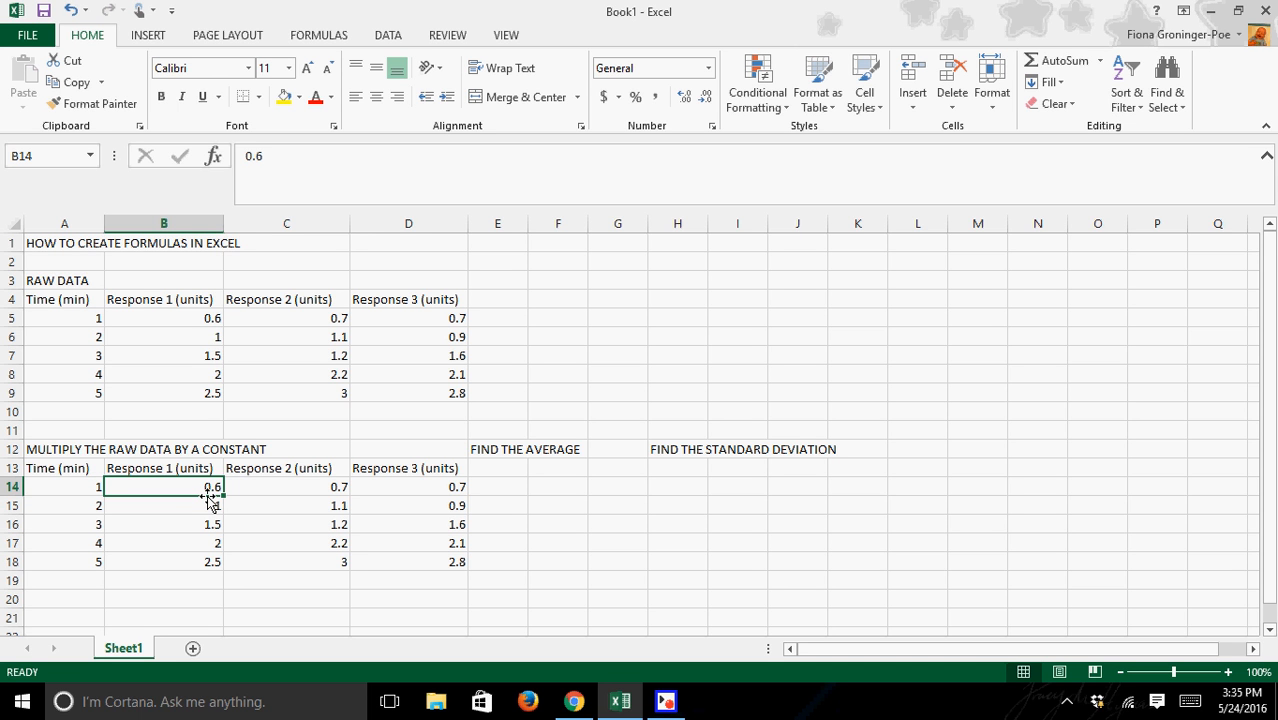
{"action": "type", "text": "="}
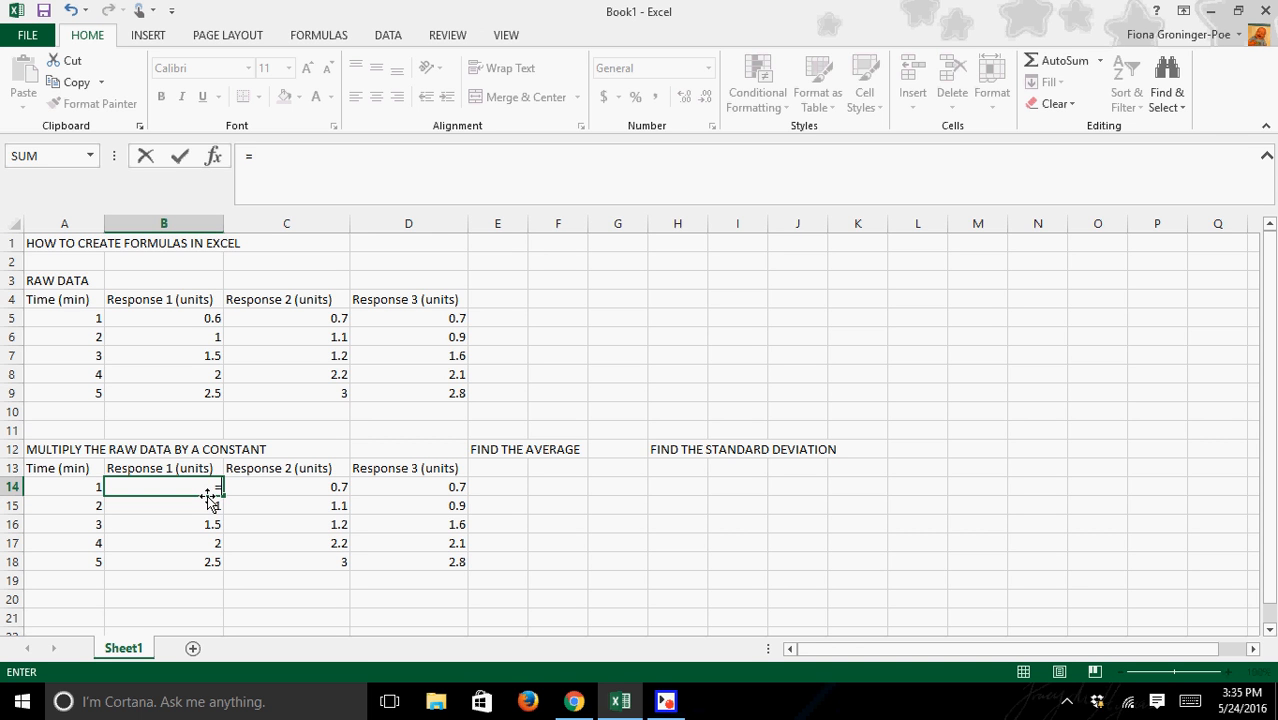
{"action": "type", "text": "0.6"}
{"action": "type", "text": "*2"}
{"action": "key", "text": "Return"}
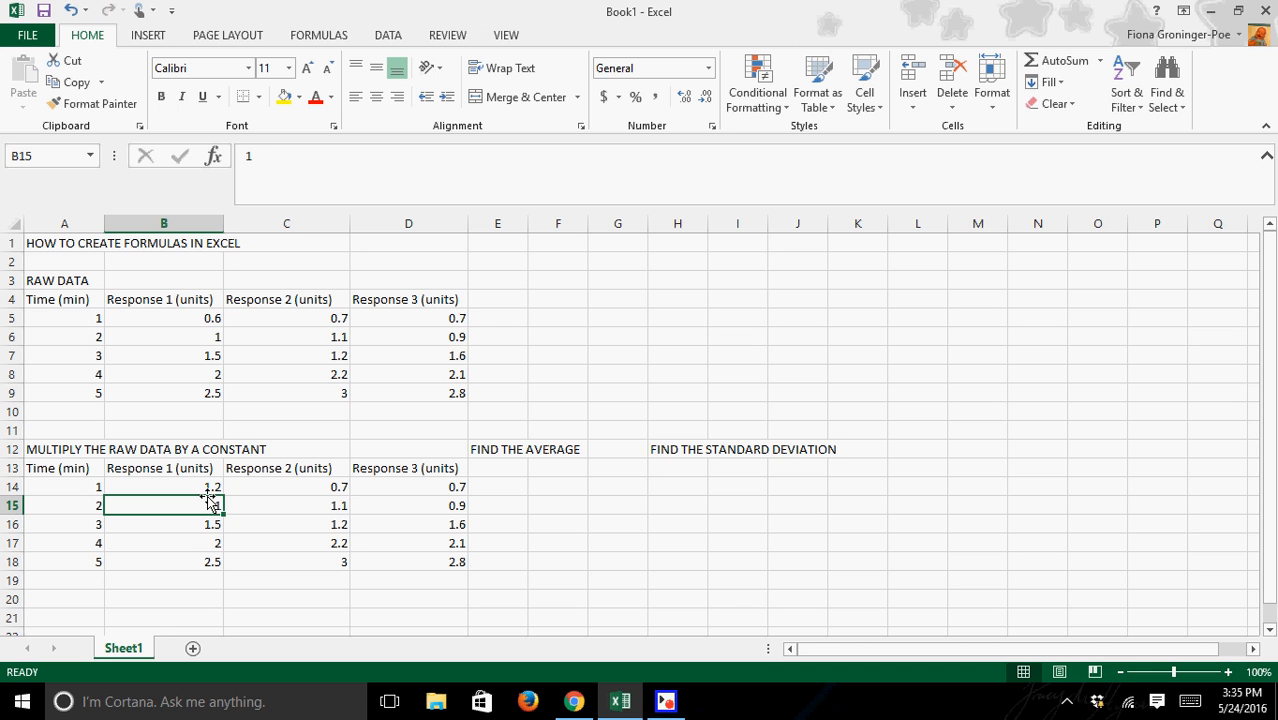
Step: Replace the typed 0.6 in the B14 formula with a reference to raw data cell B5, giving =B5*2
{"action": "left_click", "coordinate": [208, 492]}
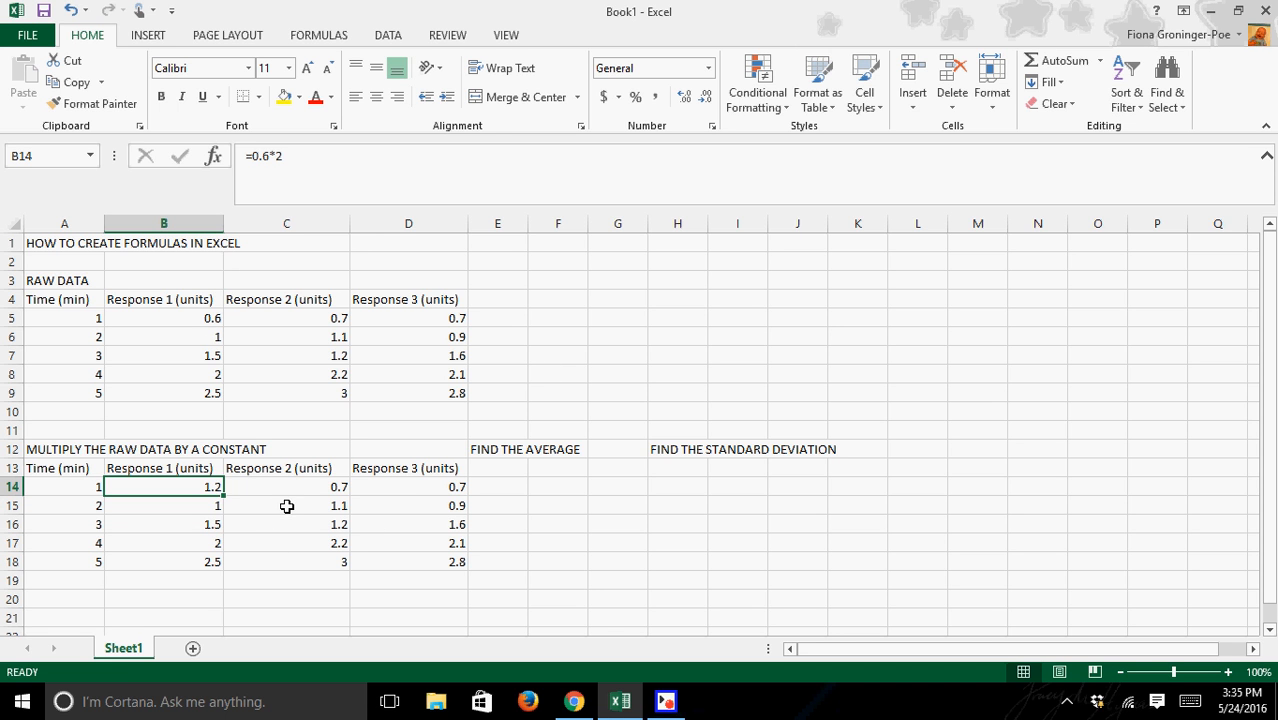
{"action": "left_click", "coordinate": [270, 157]}
{"action": "key", "text": "BackSpace"}
{"action": "key", "text": "BackSpace"}
{"action": "key", "text": "BackSpace"}
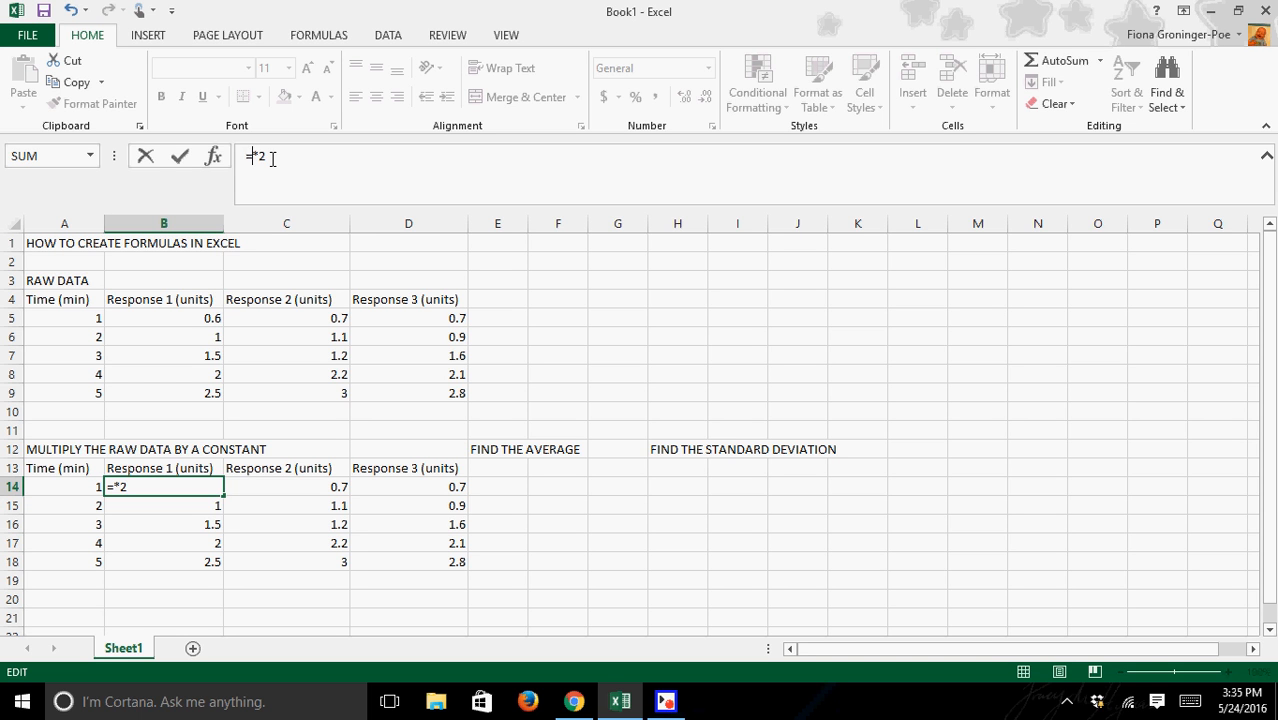
{"action": "left_click", "coordinate": [179, 316]}
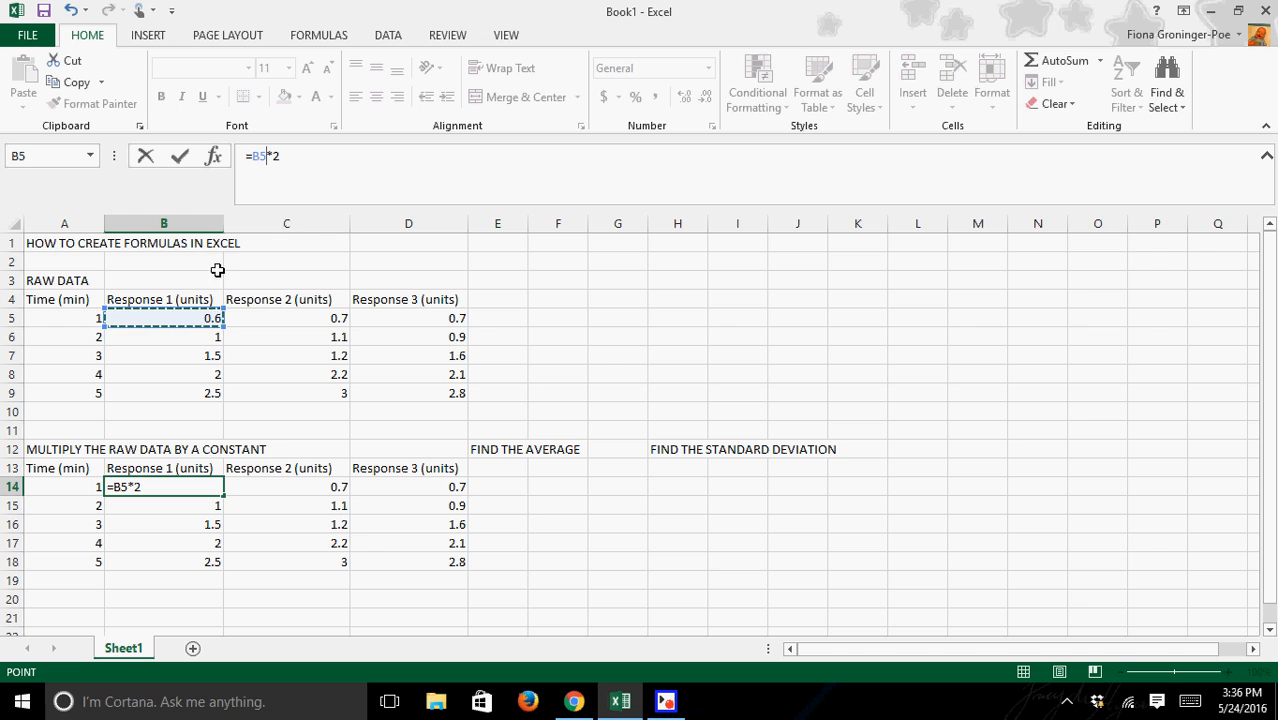
{"action": "left_click", "coordinate": [292, 154]}
{"action": "left_click_drag", "start_coordinate": [165, 405], "coordinate": [156, 480]}
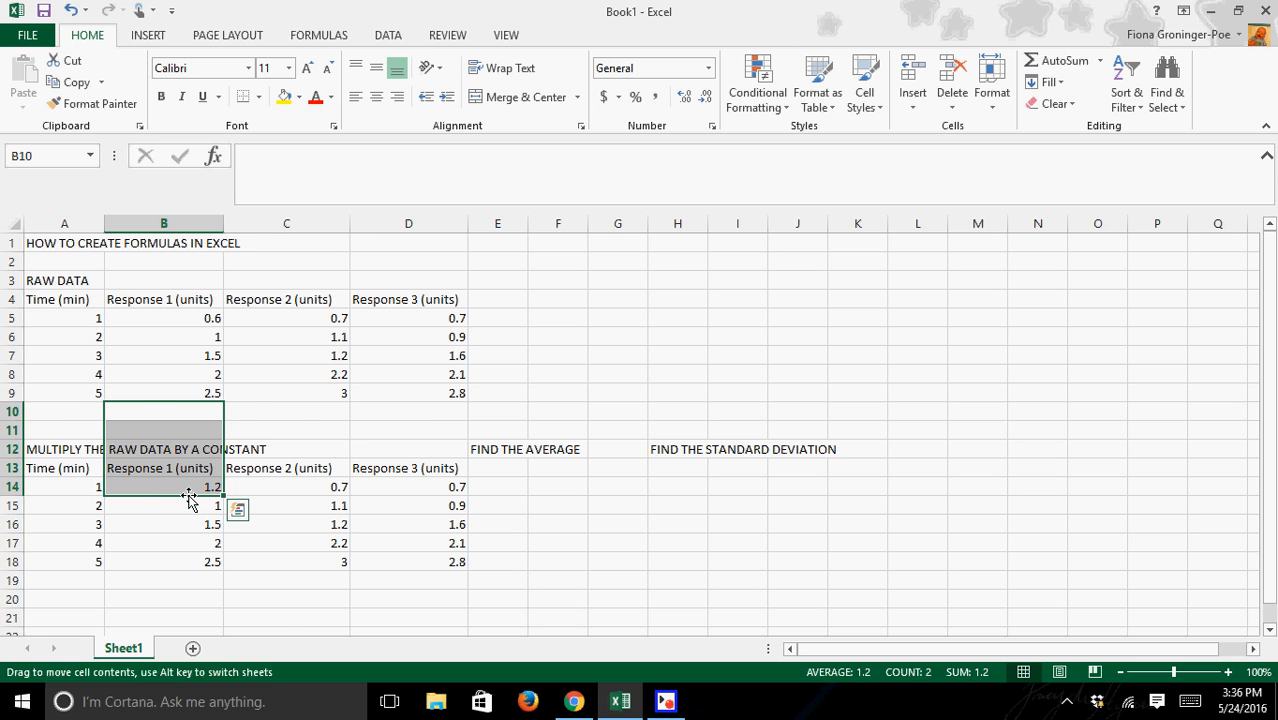
{"action": "left_click", "coordinate": [228, 516]}
{"action": "left_click", "coordinate": [193, 541]}
{"action": "left_click", "coordinate": [192, 488]}
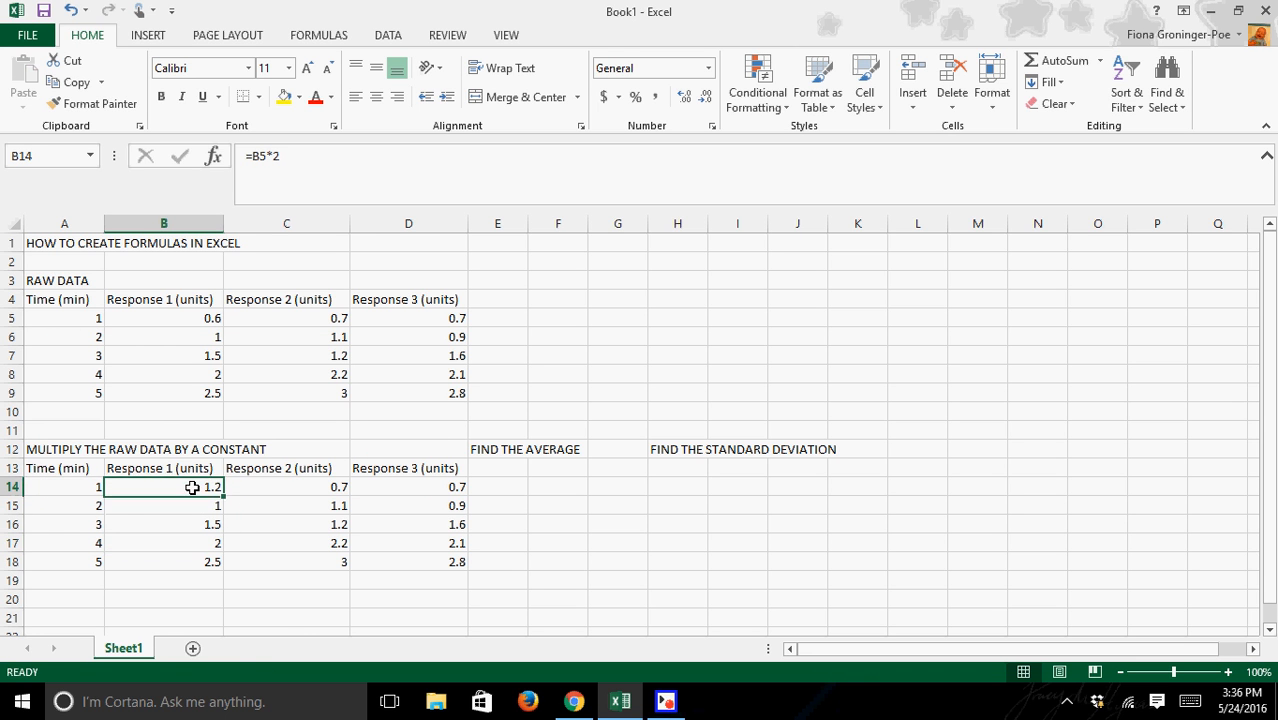
{"action": "left_click", "coordinate": [267, 160]}
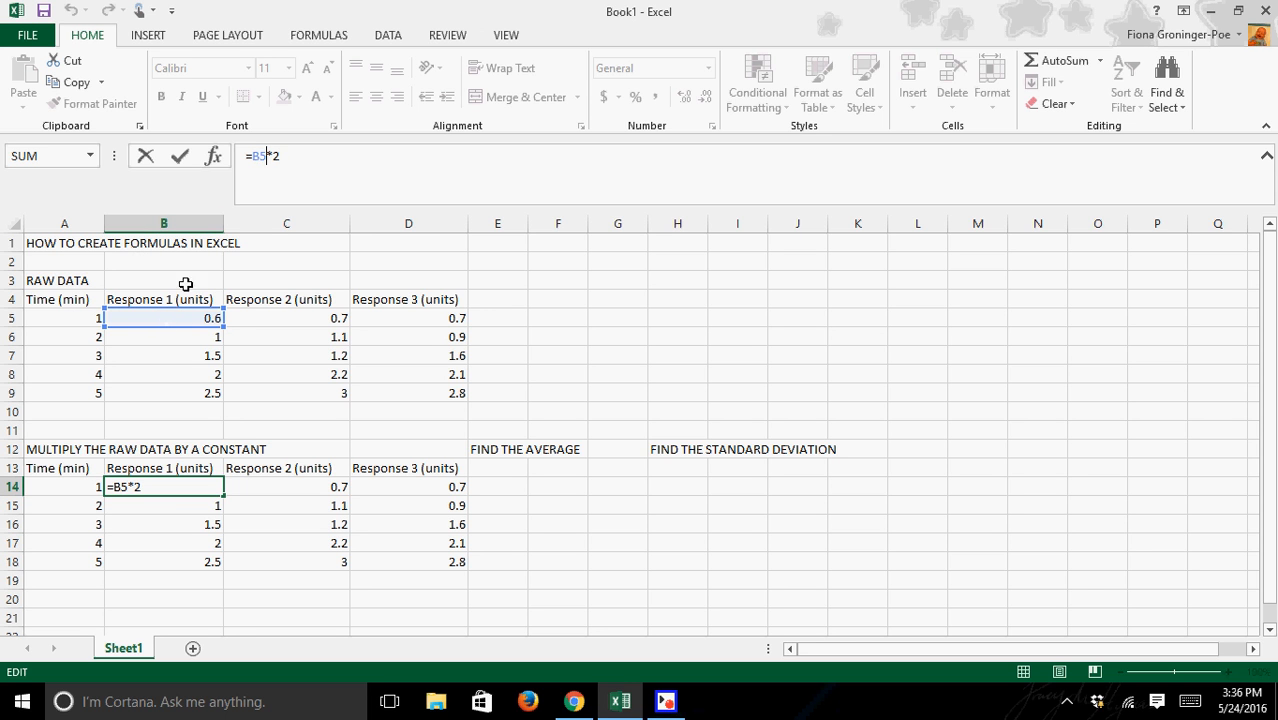
{"action": "left_click", "coordinate": [296, 163]}
{"action": "key", "text": "Return"}
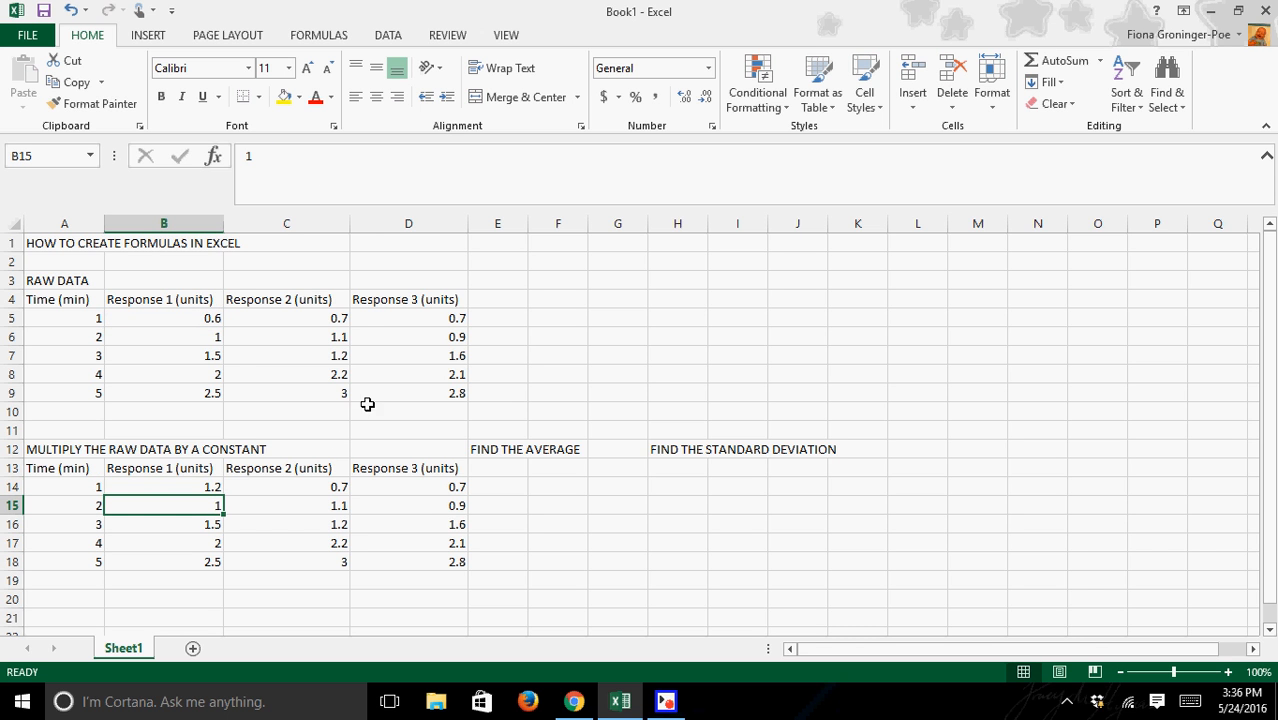
{"action": "left_click", "coordinate": [213, 487]}
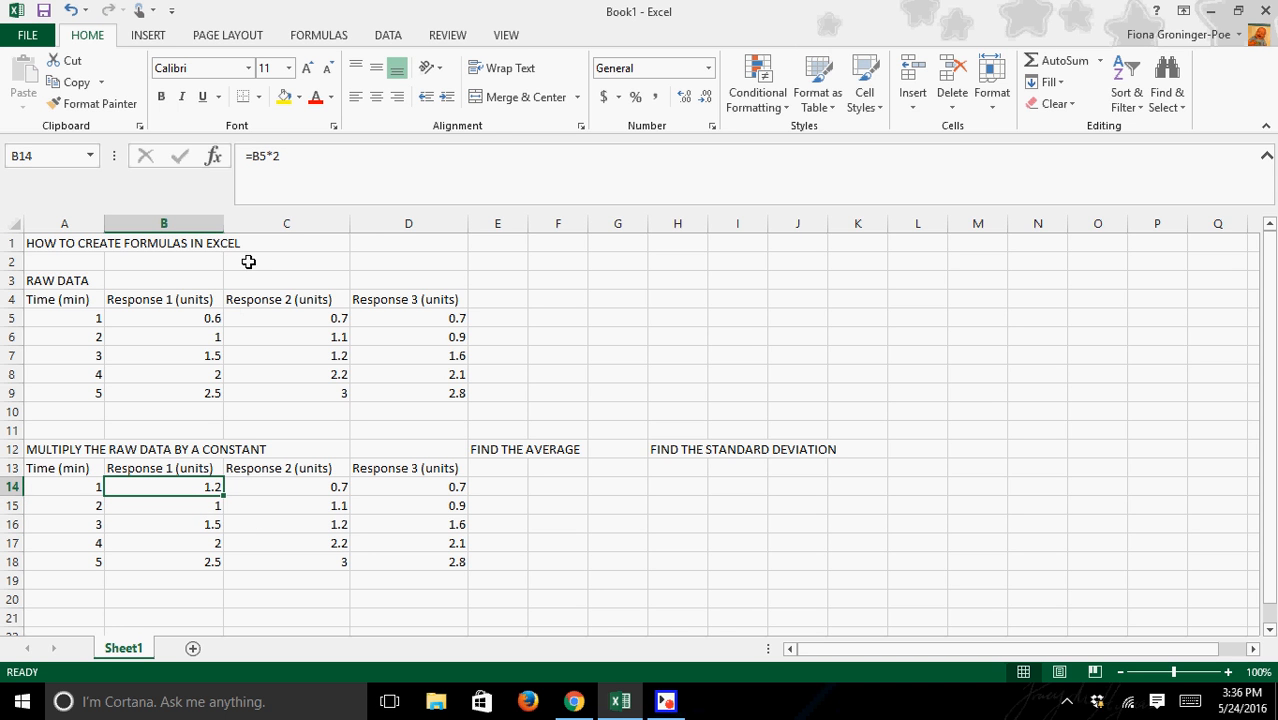
{"action": "left_click", "coordinate": [200, 505]}
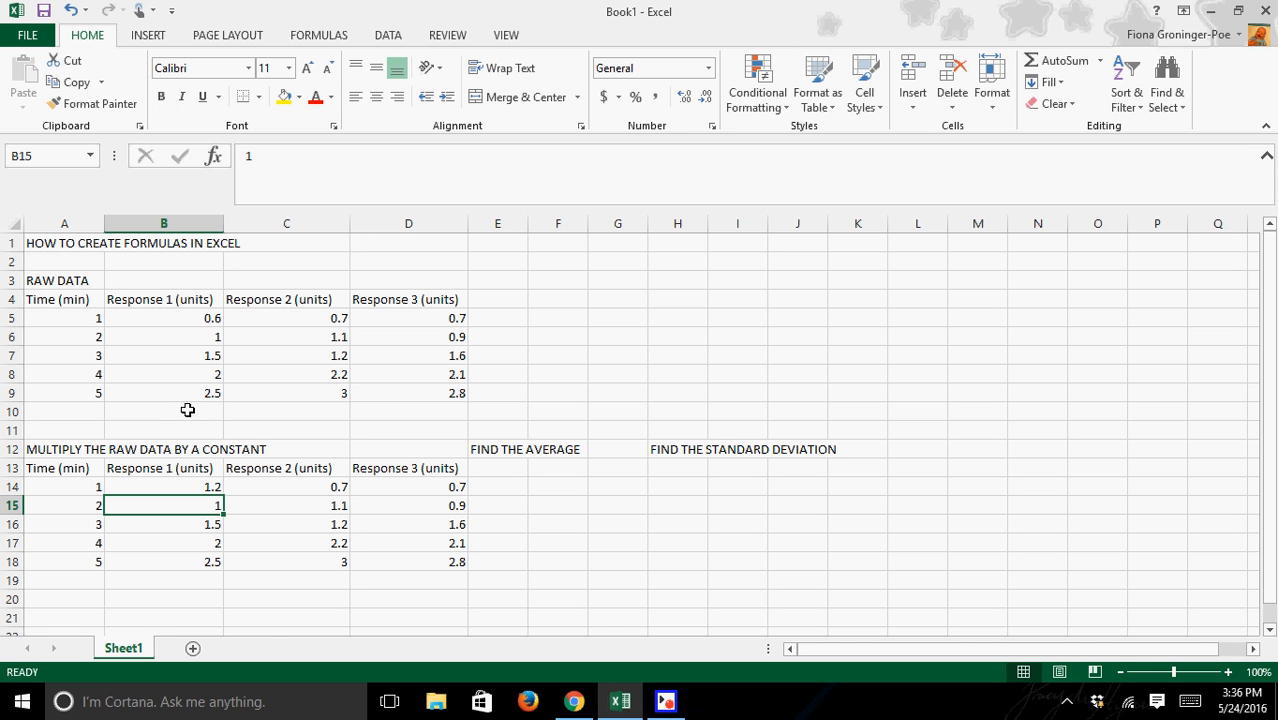
Step: Fill the B14 formula down through cell B18 to multiply every Response 1 value
{"action": "left_click", "coordinate": [197, 487]}
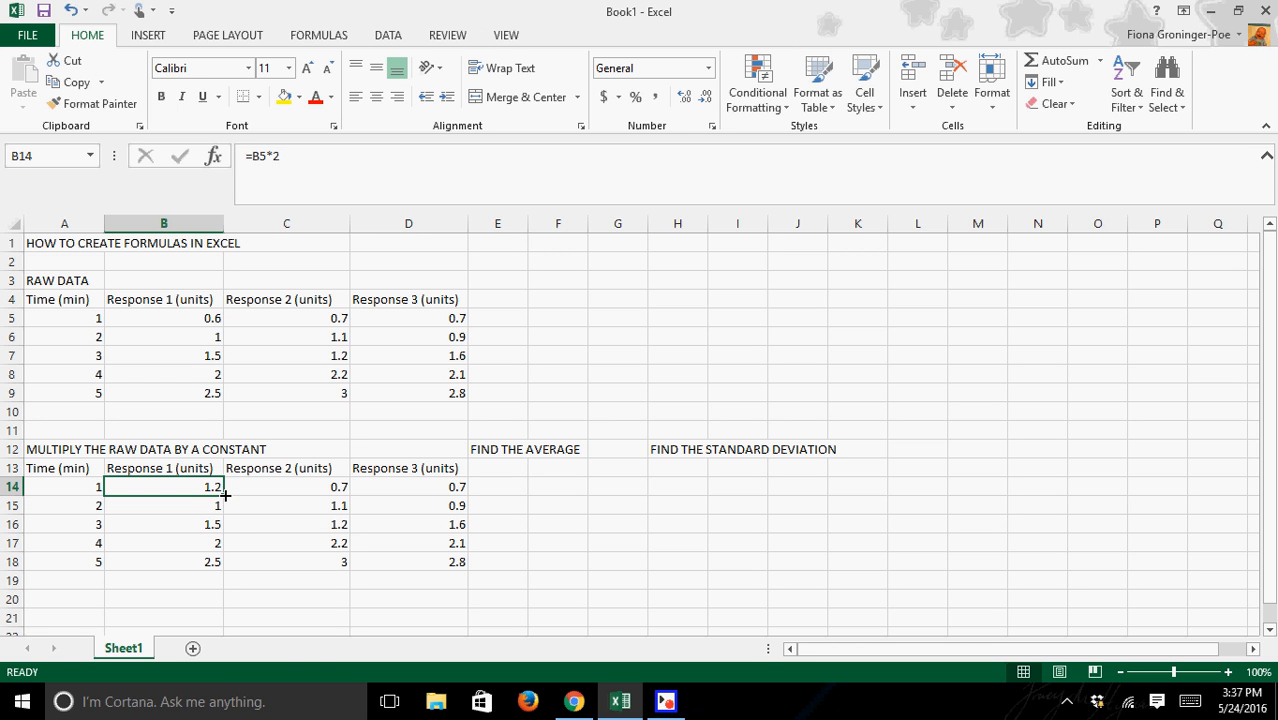
{"action": "left_click_drag", "start_coordinate": [226, 494], "coordinate": [226, 494]}
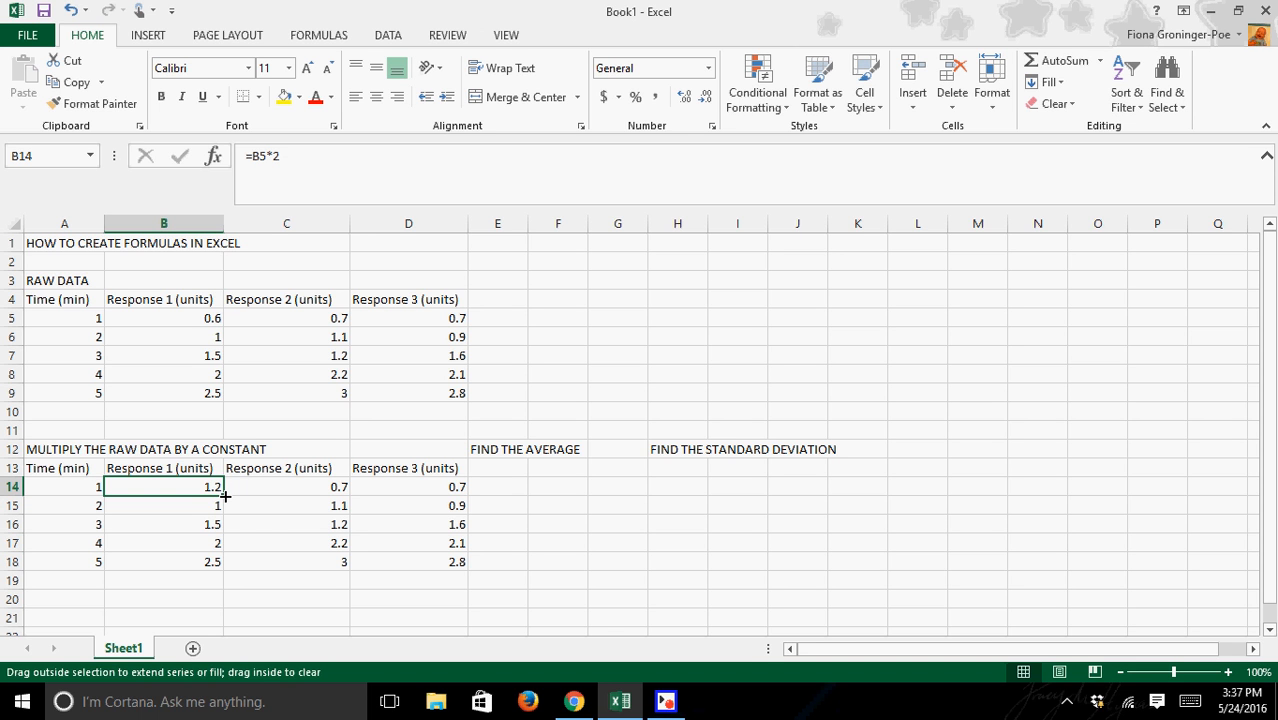
{"action": "left_click_drag", "start_coordinate": [226, 496], "coordinate": [224, 566]}
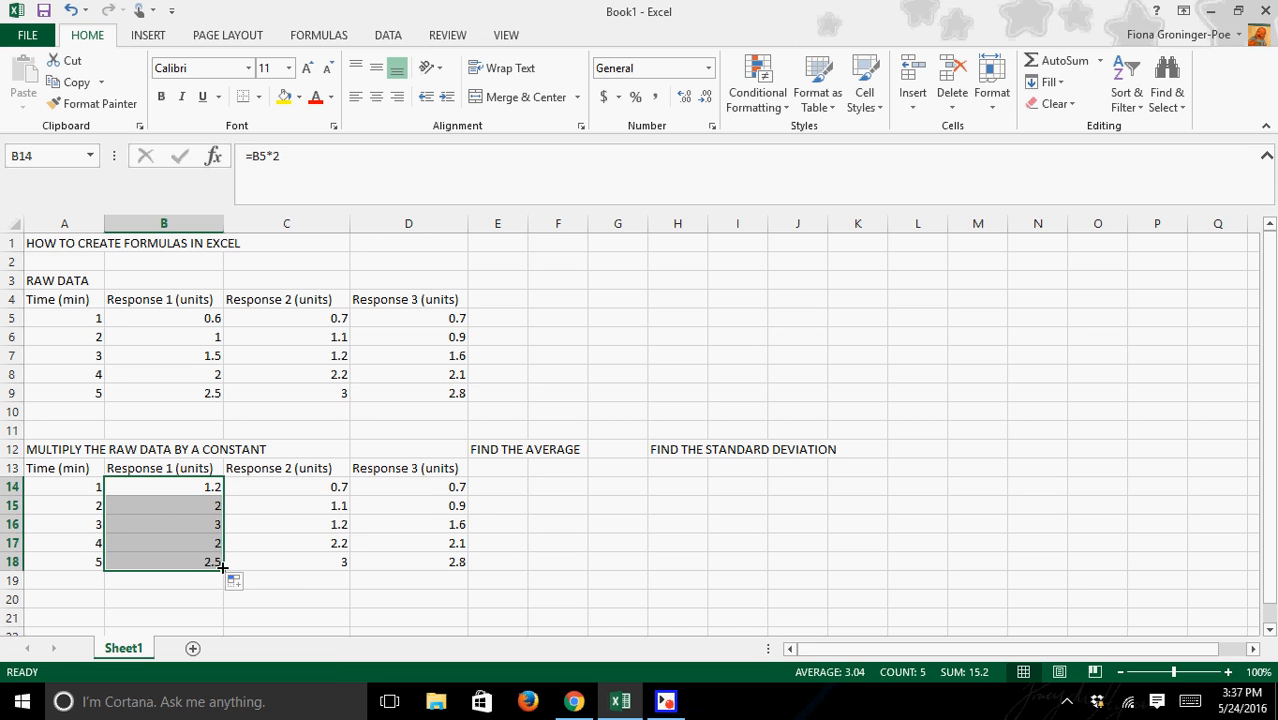
Step: Compare the raw Response 1 values in B6:B9 with the filled formulas in B14:B17 and their cell references
{"action": "left_click", "coordinate": [216, 334]}
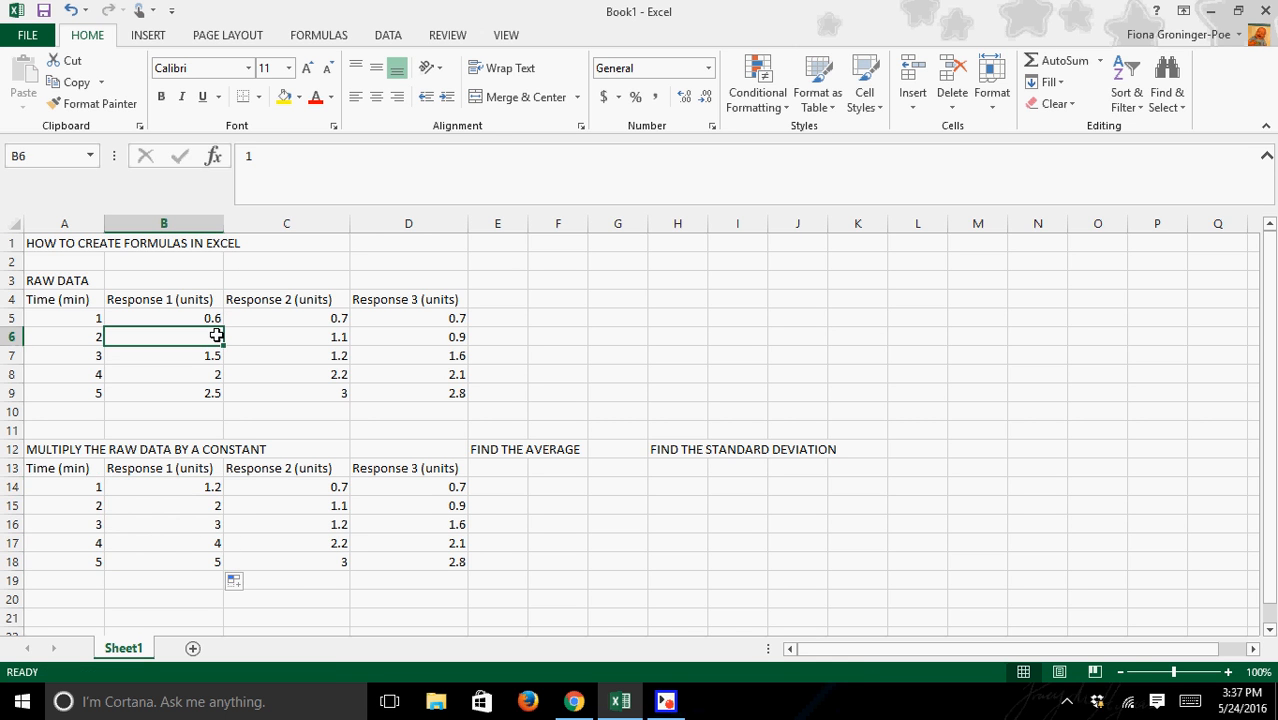
{"action": "left_click", "coordinate": [214, 358]}
{"action": "left_click", "coordinate": [213, 377]}
{"action": "left_click", "coordinate": [211, 390]}
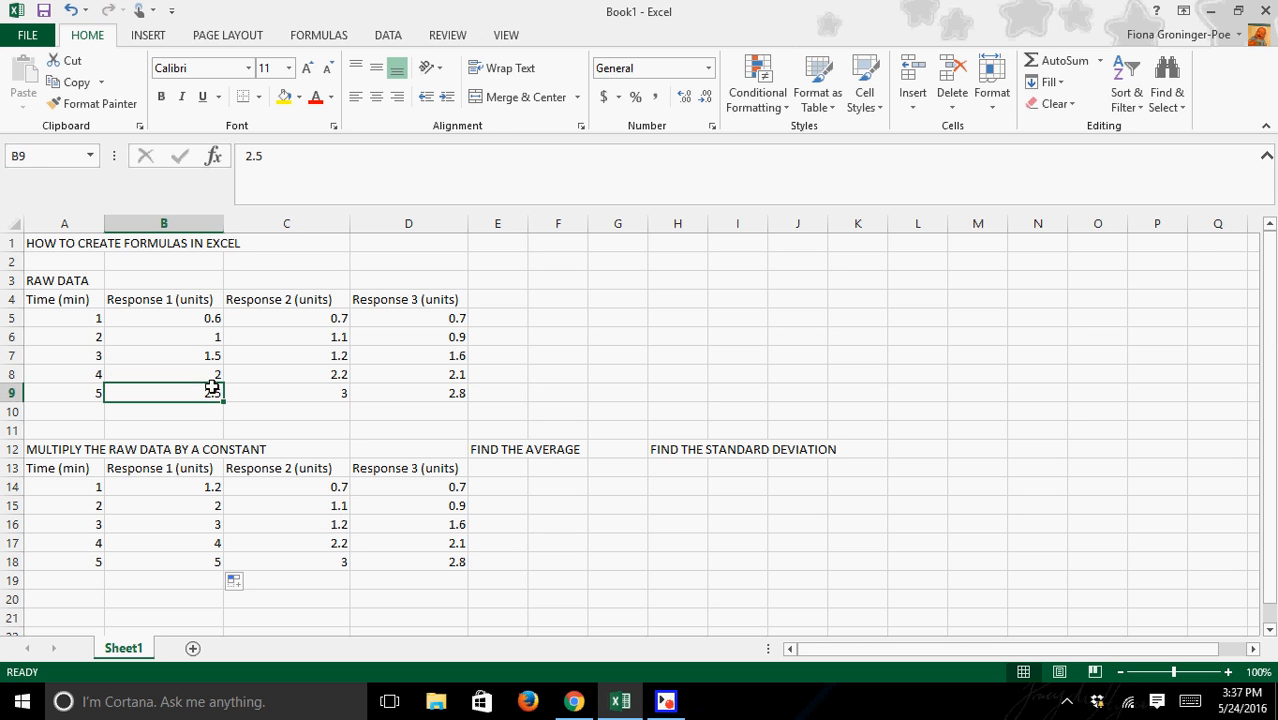
{"action": "left_click", "coordinate": [193, 488]}
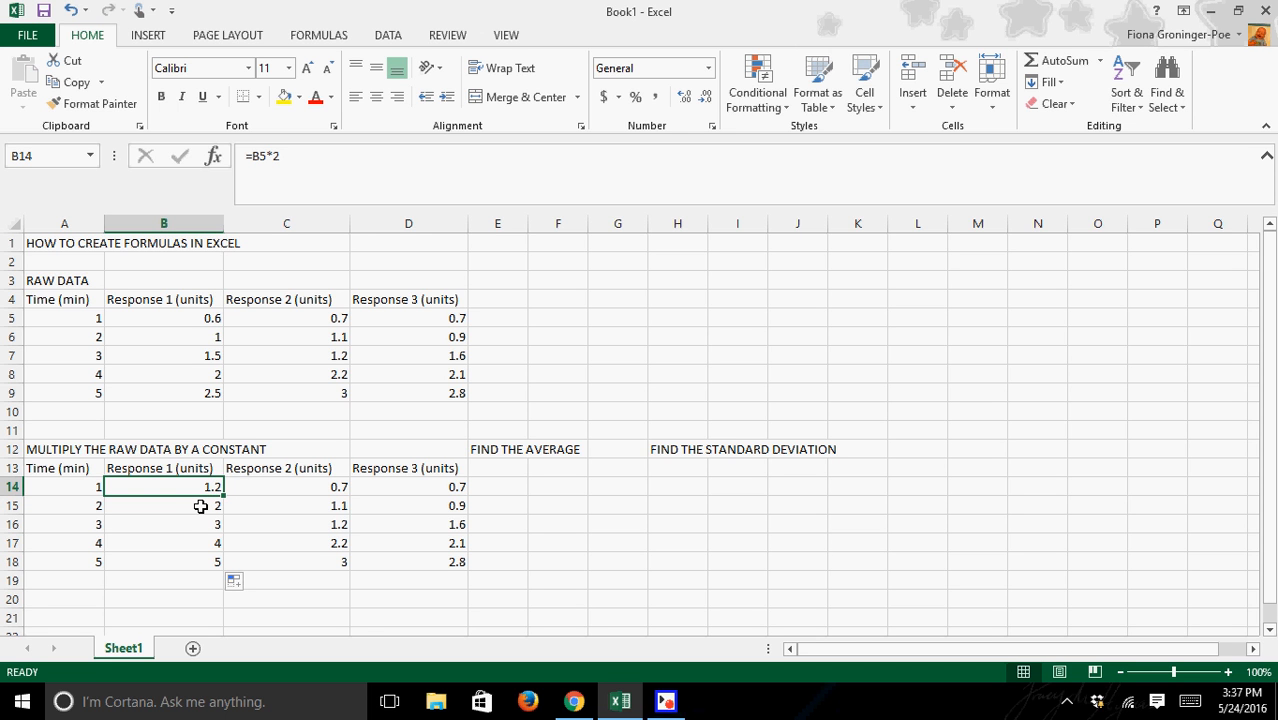
{"action": "left_click", "coordinate": [201, 506]}
{"action": "left_click", "coordinate": [205, 487]}
{"action": "left_click", "coordinate": [197, 507]}
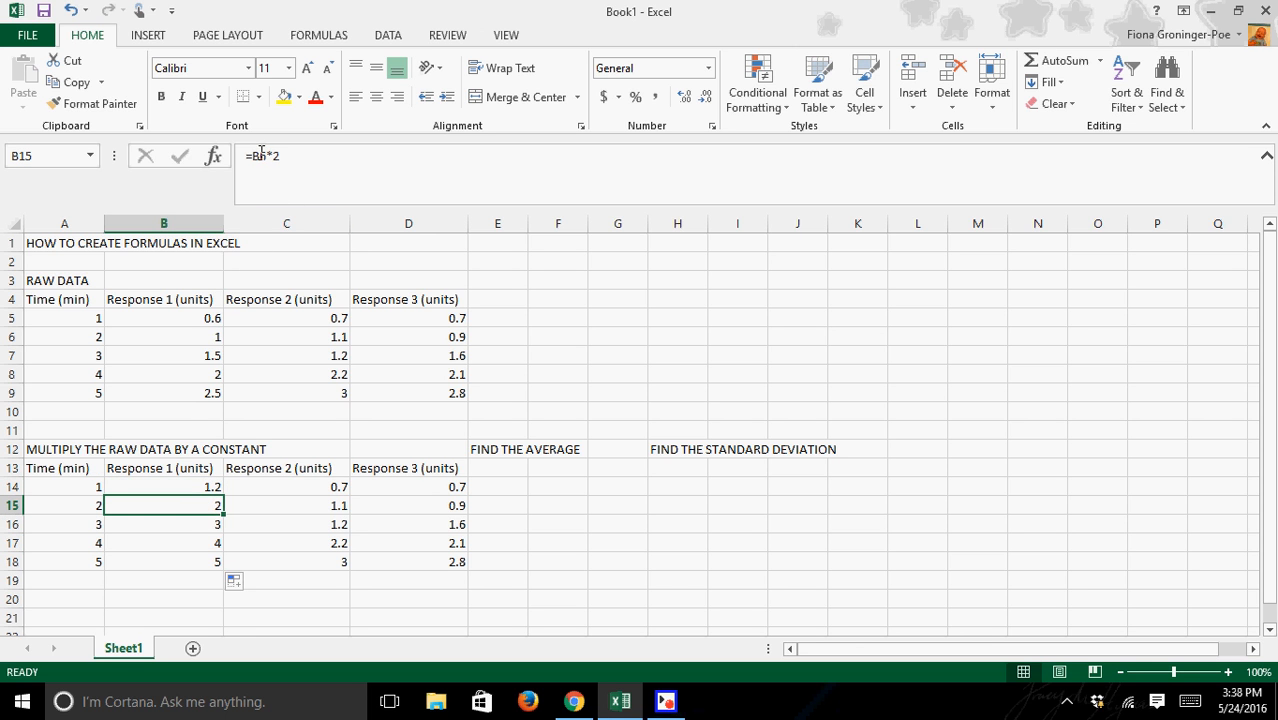
{"action": "left_click", "coordinate": [161, 527]}
{"action": "left_click", "coordinate": [163, 545]}
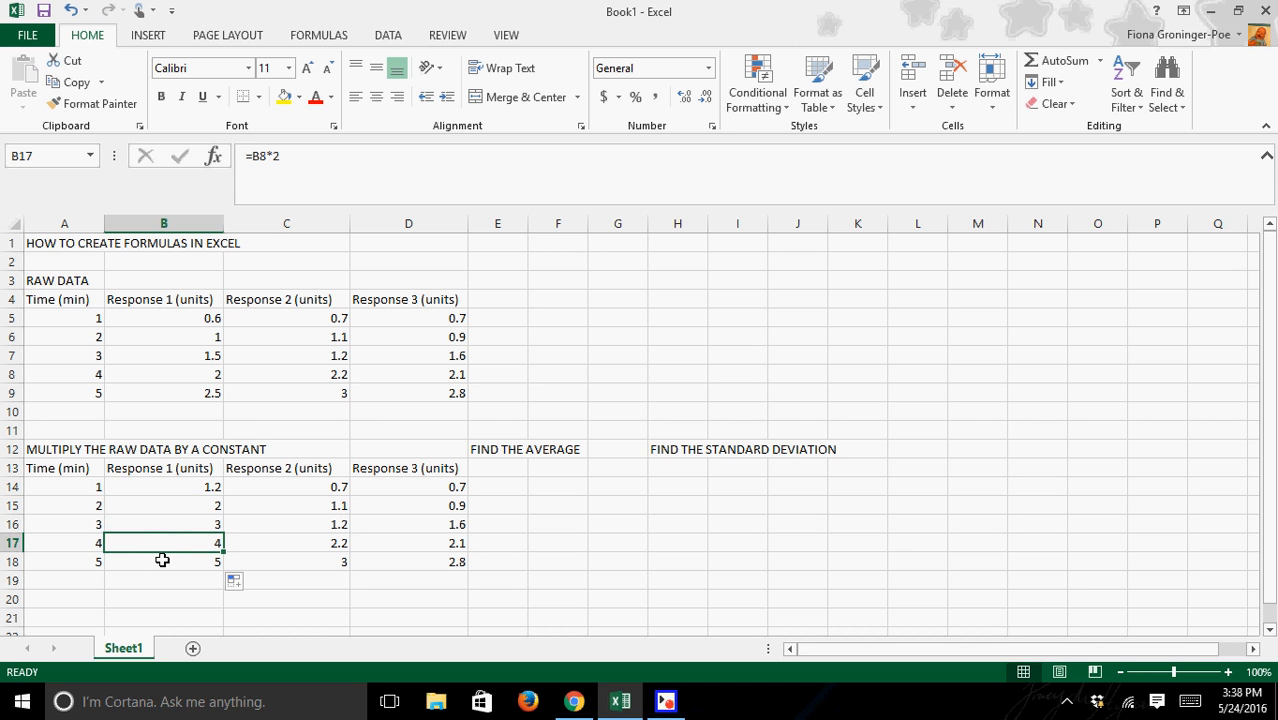
Step: Check the cell references in the Response 1 formulas in B18 and B14 against the raw data
{"action": "left_click", "coordinate": [162, 562]}
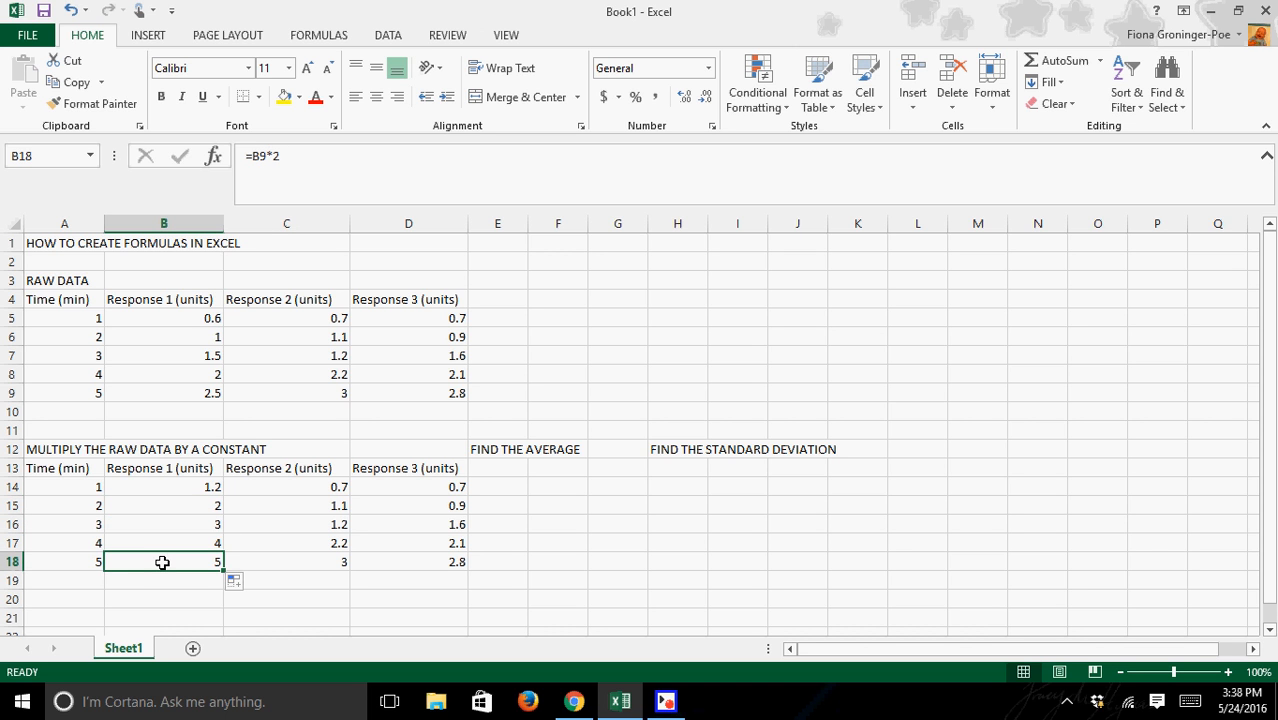
{"action": "left_click", "coordinate": [182, 484]}
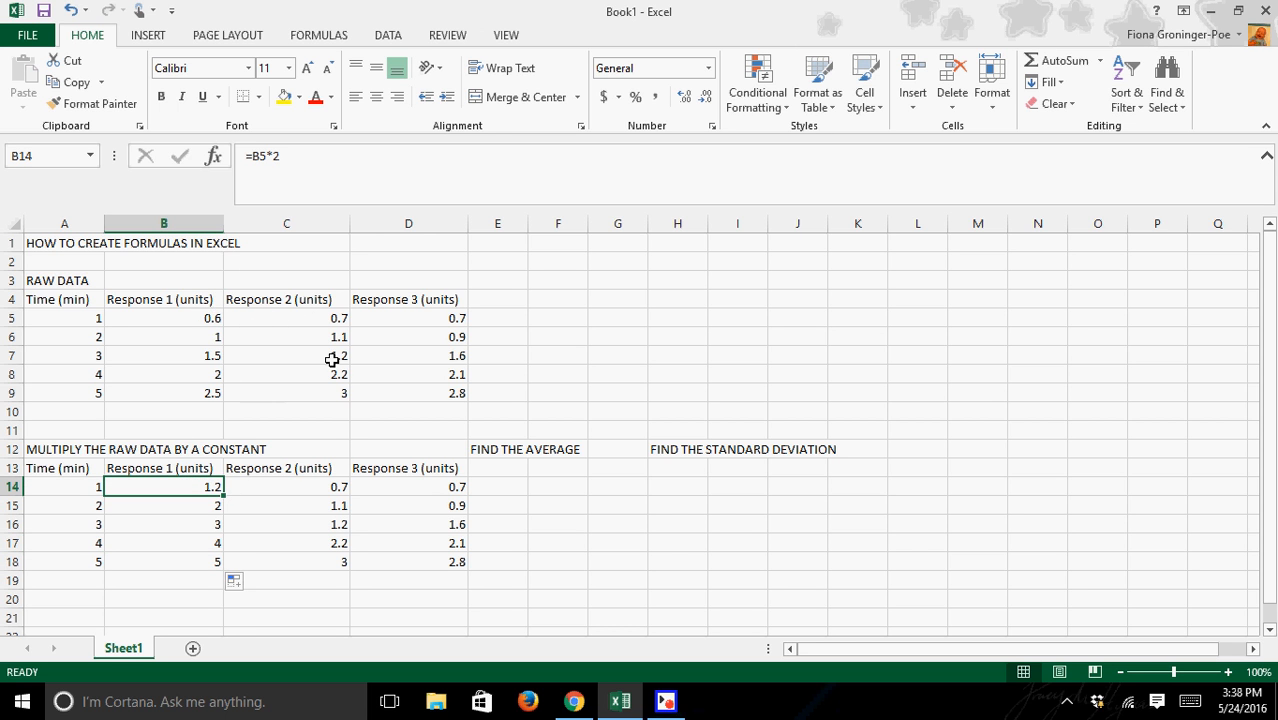
{"action": "left_click", "coordinate": [253, 388]}
Step: Fill the B14 formula across to C14 and D14, and check the cell reference in each row 14 formula
{"action": "left_click", "coordinate": [213, 487]}
{"action": "left_click_drag", "start_coordinate": [224, 496], "coordinate": [472, 503]}
{"action": "left_click", "coordinate": [210, 489]}
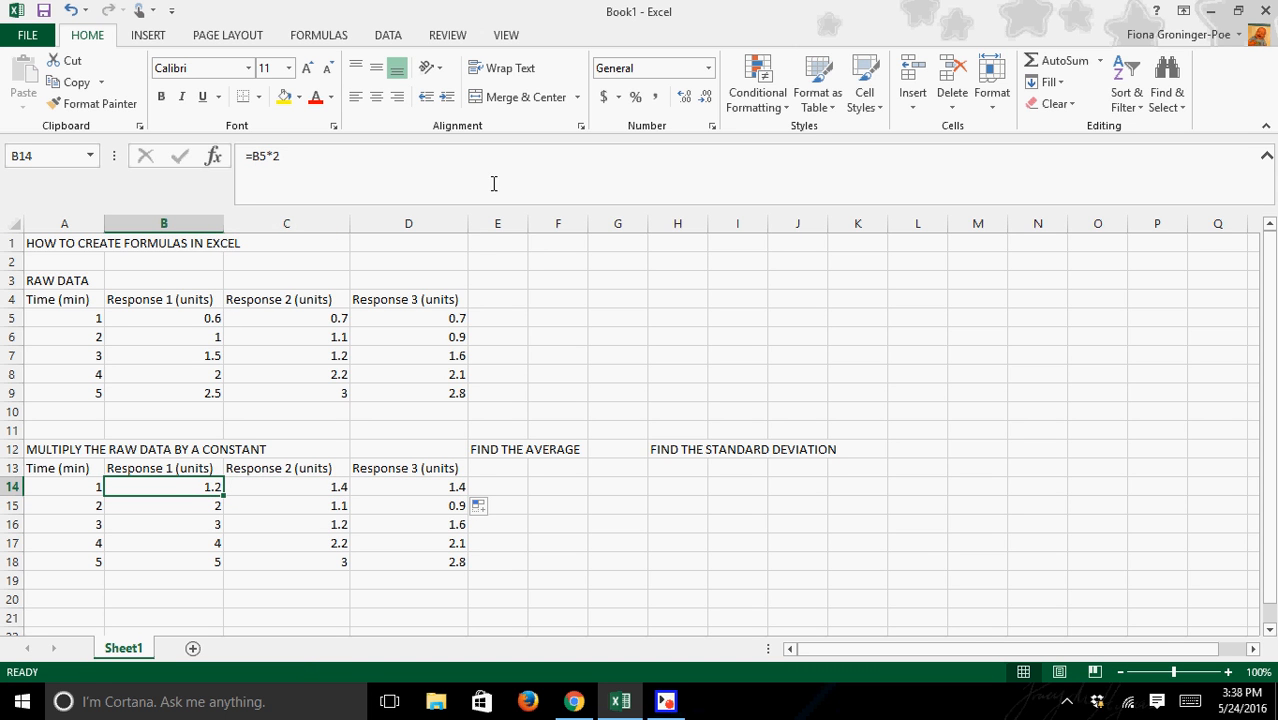
{"action": "left_click", "coordinate": [275, 490]}
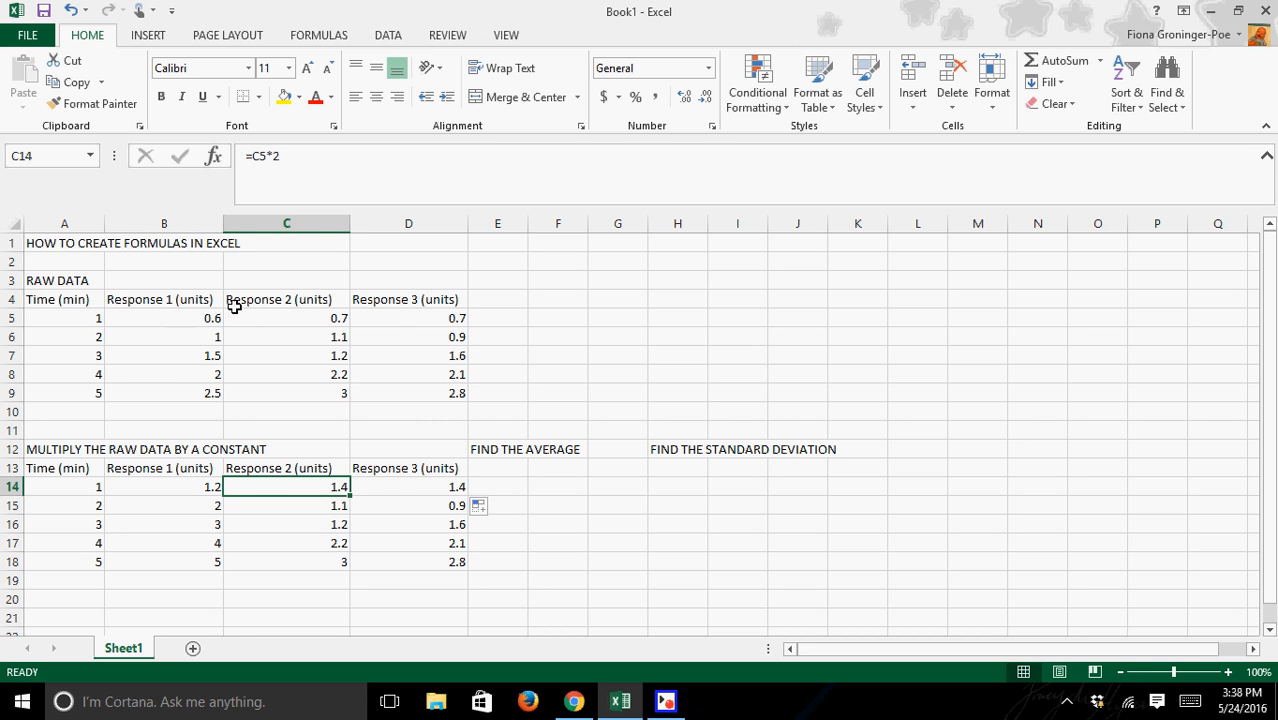
{"action": "left_click", "coordinate": [411, 490]}
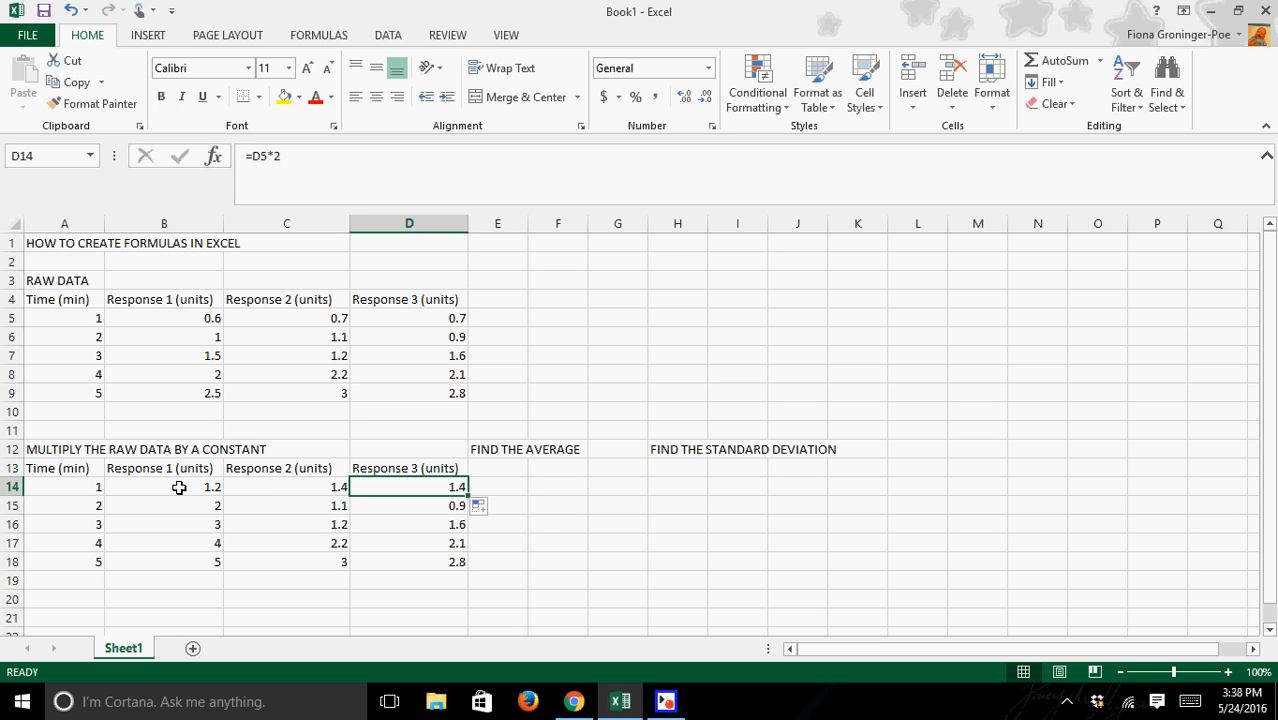
Step: Fill the C14 and D14 formulas down through row 18 to multiply all Response 2 and Response 3 values
{"action": "left_click", "coordinate": [285, 486]}
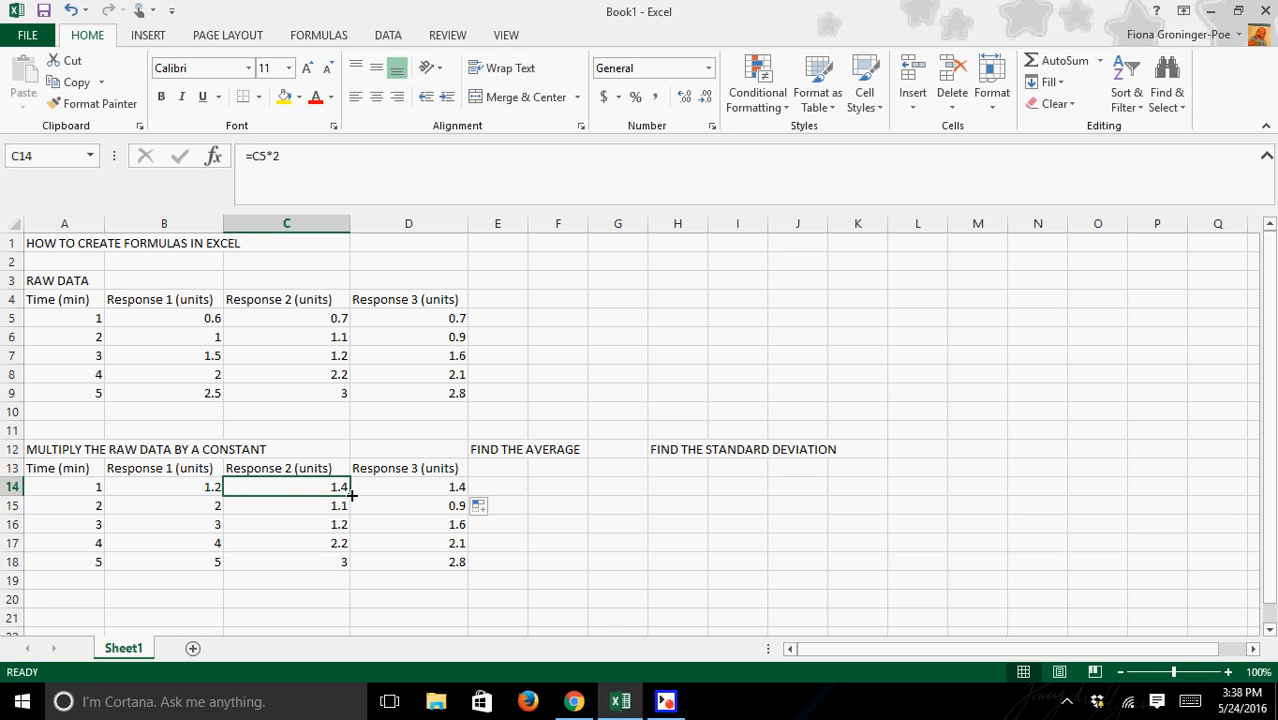
{"action": "left_click_drag", "start_coordinate": [351, 494], "coordinate": [350, 568]}
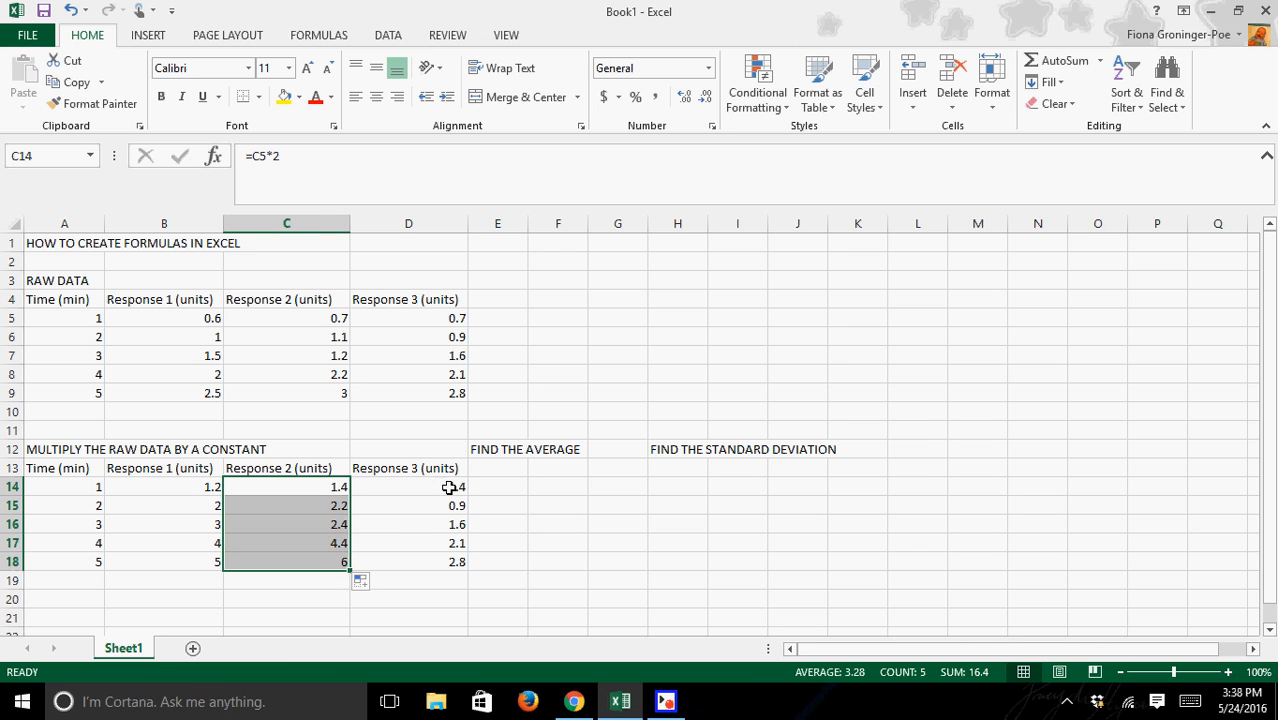
{"action": "left_click", "coordinate": [461, 483]}
{"action": "left_click_drag", "start_coordinate": [467, 495], "coordinate": [463, 572]}
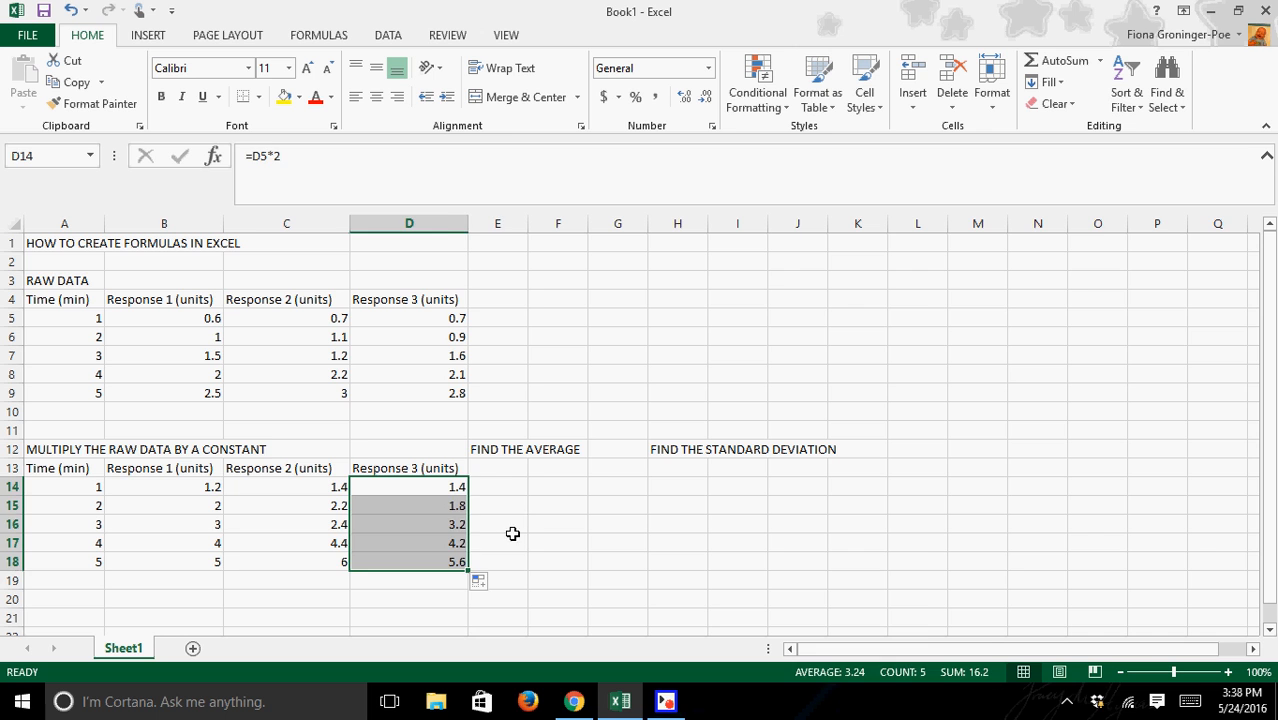
{"action": "left_click", "coordinate": [513, 538]}
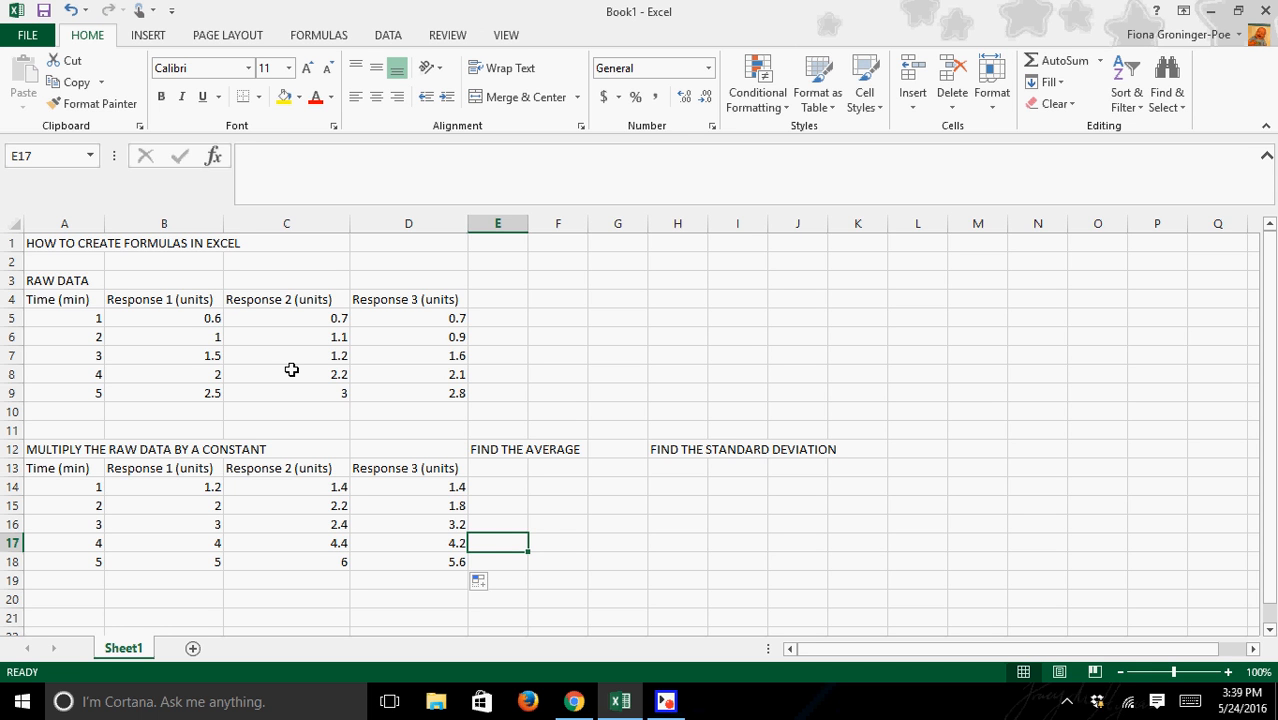
Step: Try to fill the B14 formula across and down to D18 in one go
{"action": "left_click", "coordinate": [195, 486]}
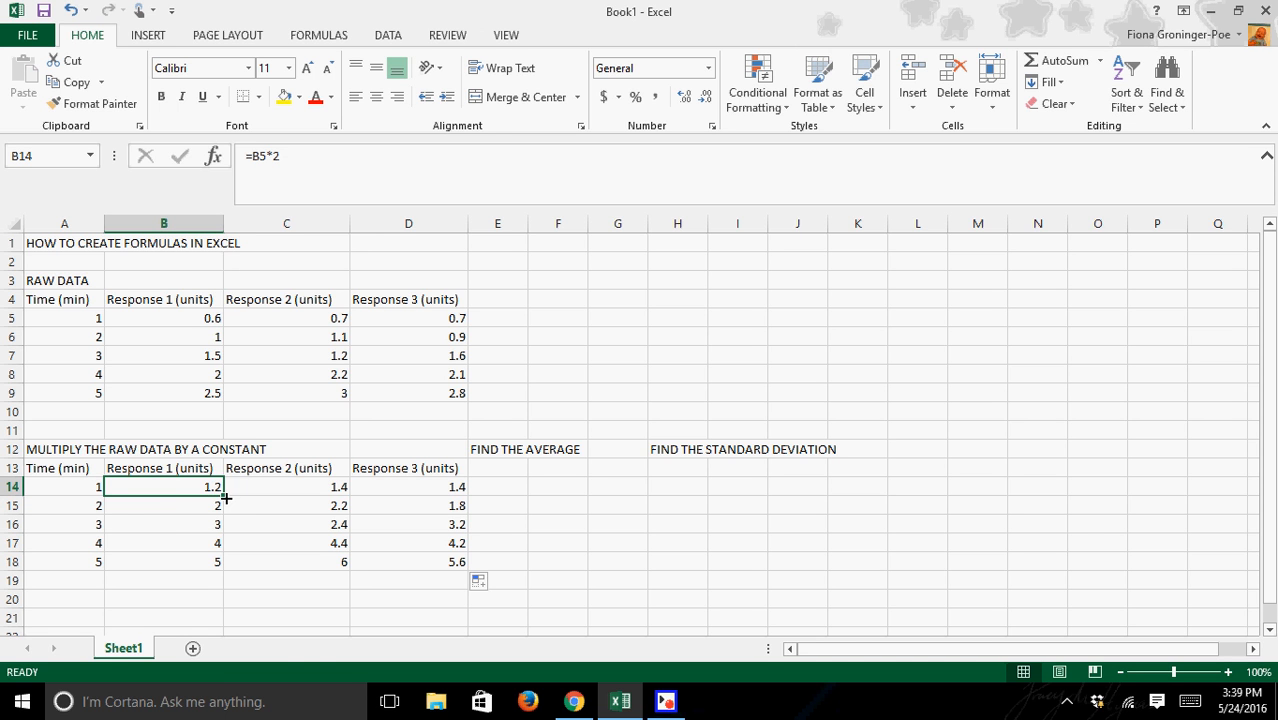
{"action": "left_click_drag", "start_coordinate": [226, 497], "coordinate": [459, 570]}
{"action": "left_click", "coordinate": [425, 598]}
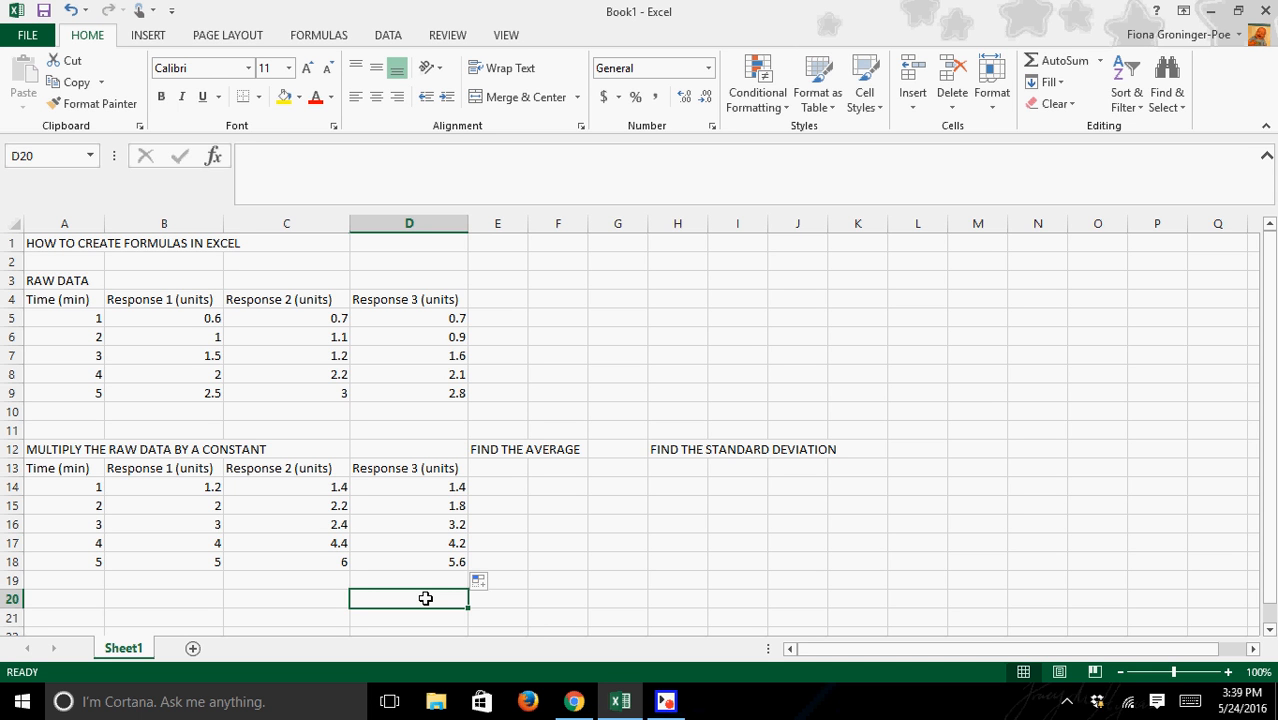
Step: Enter the column heading "average" in cell E13, beside the Response 3 heading
{"action": "left_click", "coordinate": [507, 470]}
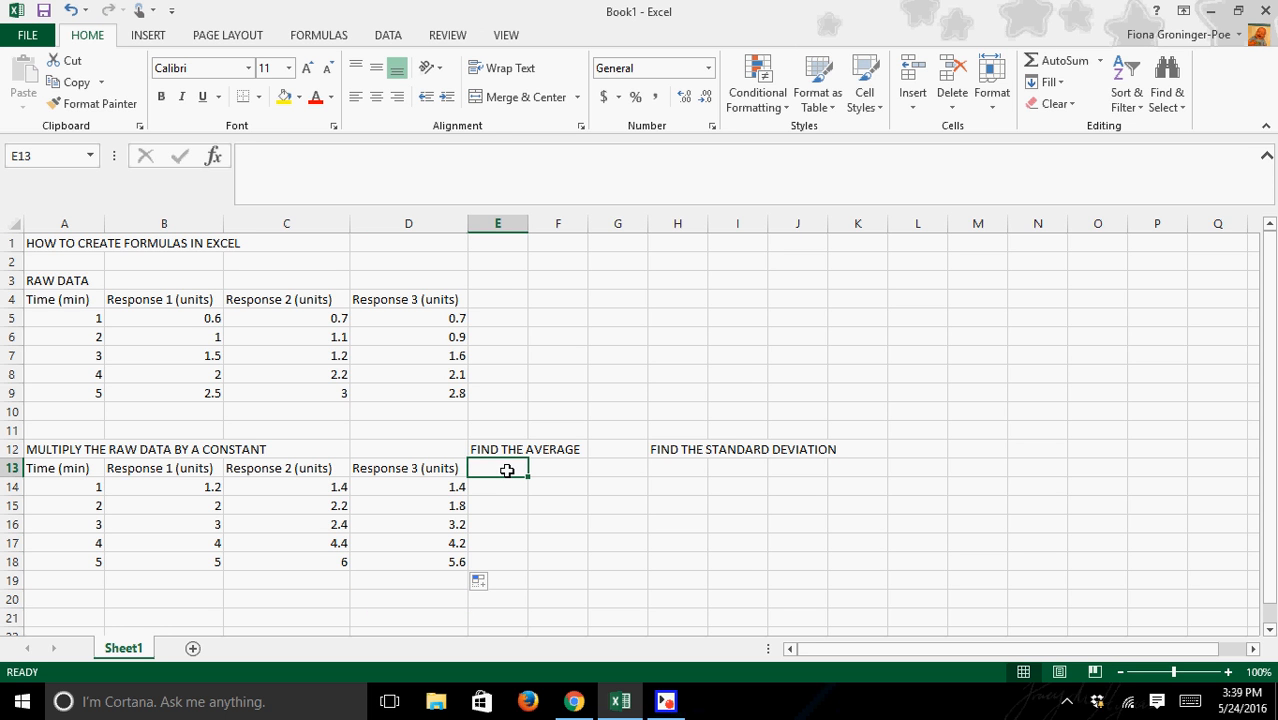
{"action": "type", "text": "average"}
{"action": "key", "text": "Return"}
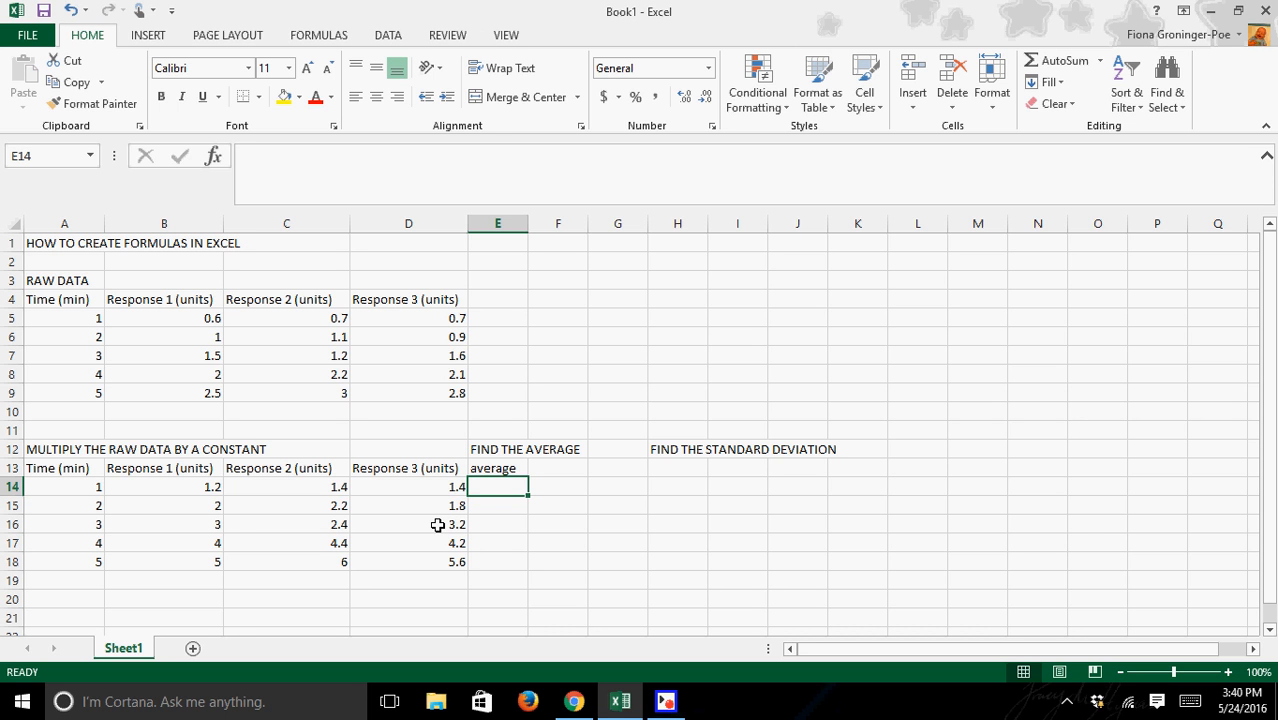
Step: Begin the formula =average in E14 and review the descriptions of the suggested AVERAGE functions
{"action": "type", "text": "="}
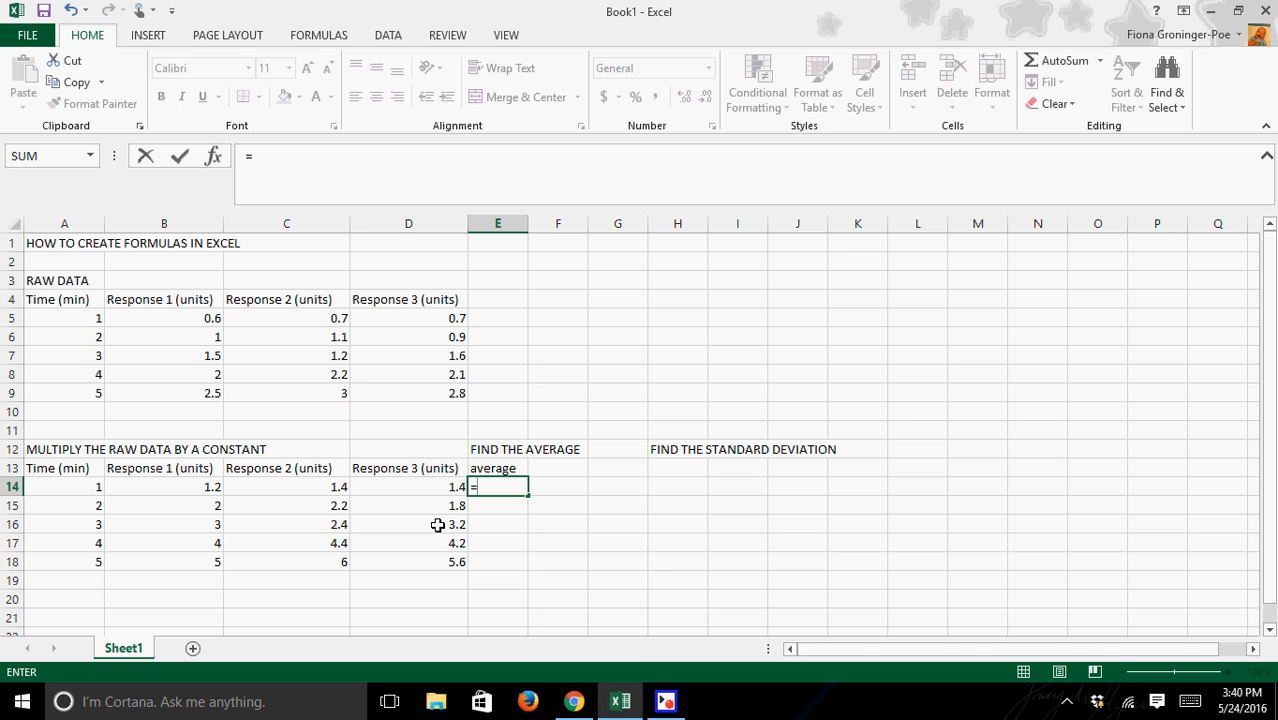
{"action": "type", "text": "average"}
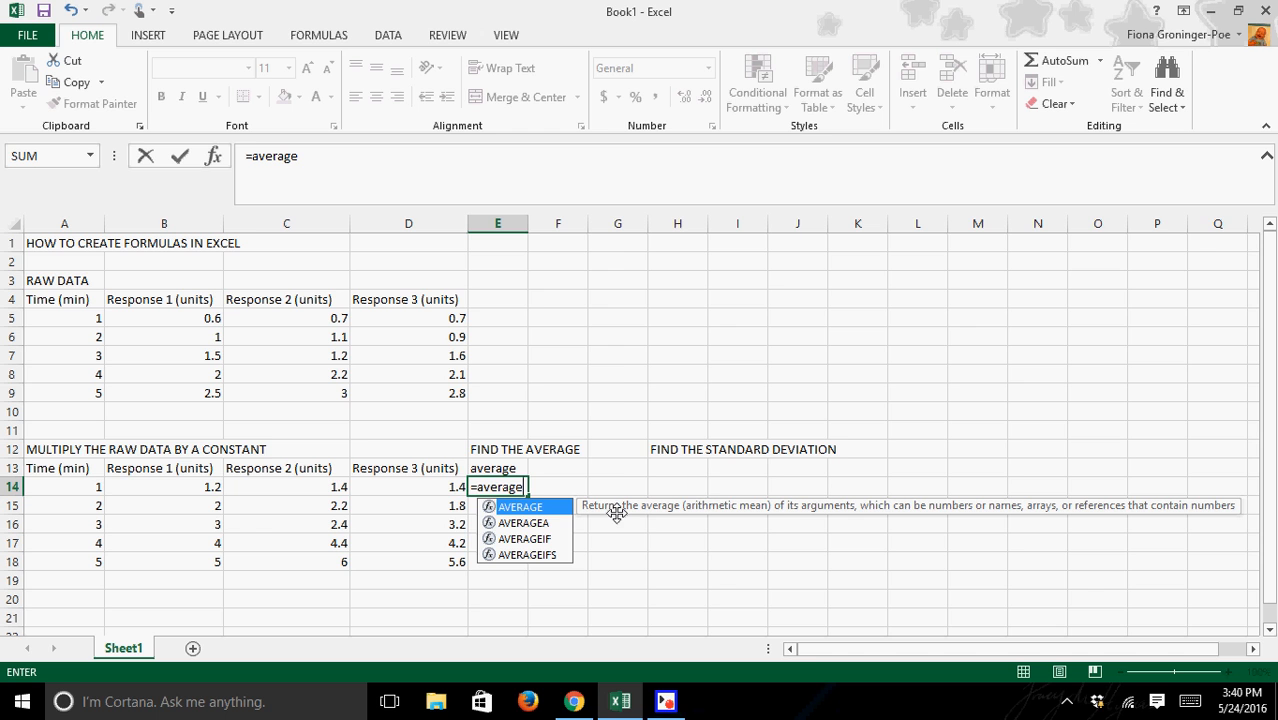
{"action": "left_click", "coordinate": [541, 524]}
{"action": "left_click", "coordinate": [545, 539]}
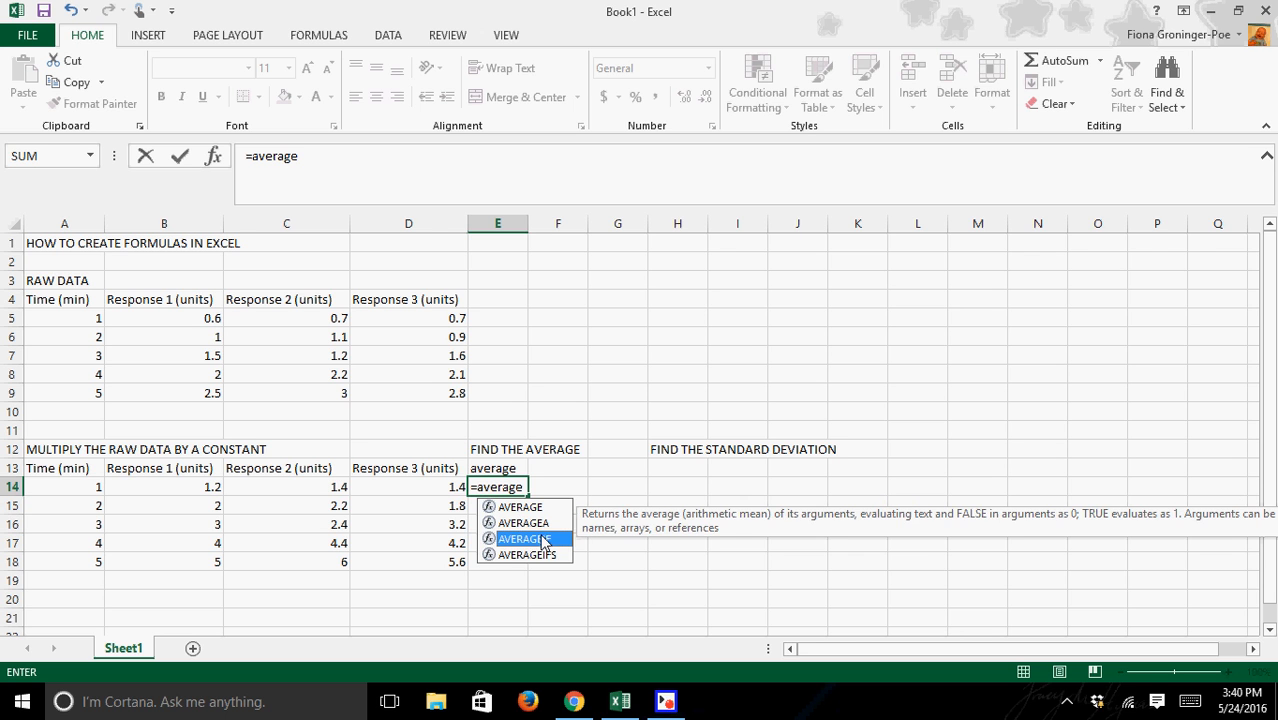
{"action": "left_click", "coordinate": [544, 555]}
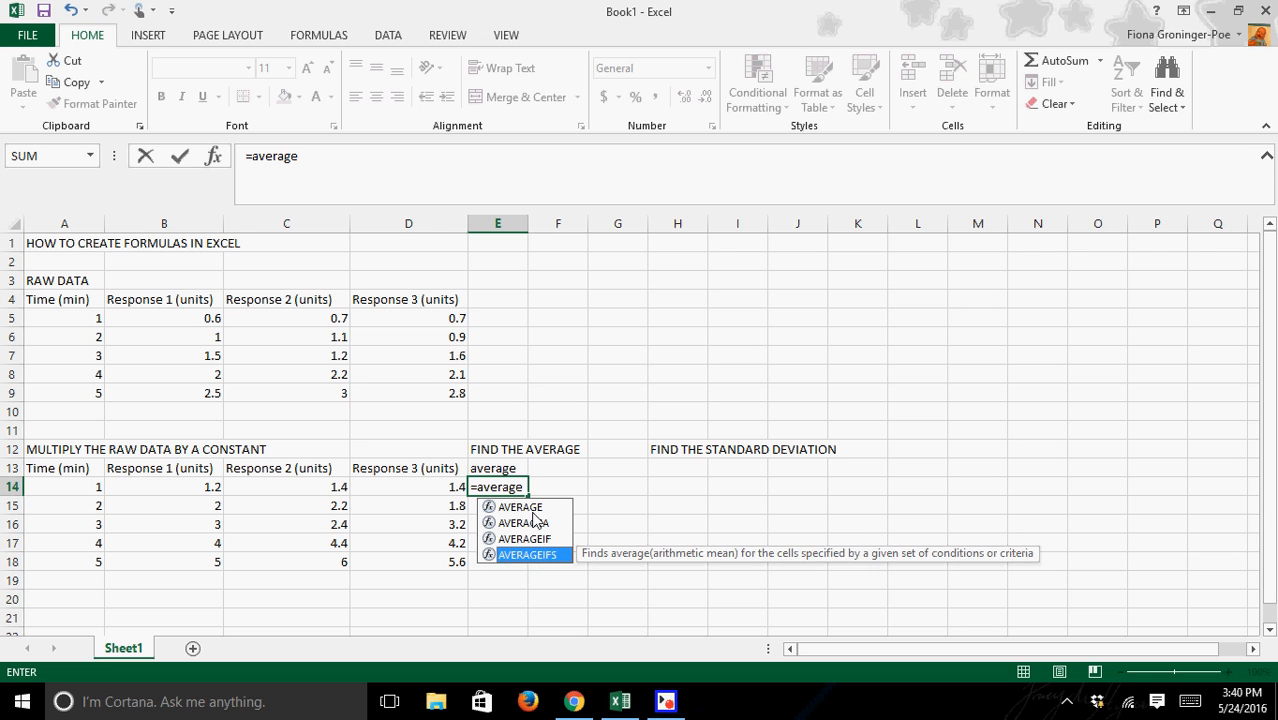
{"action": "left_click", "coordinate": [535, 507]}
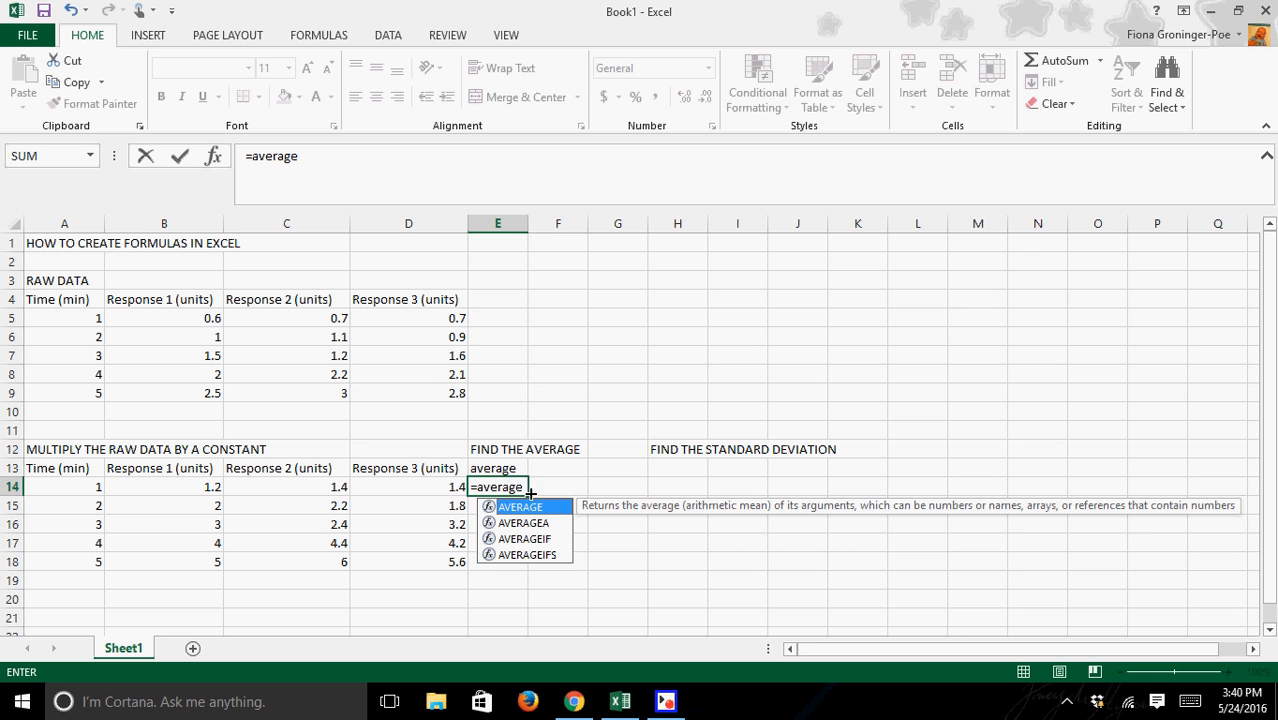
Step: Complete the E14 formula as =average(B14:D14) to average the three multiplied responses at time 1
{"action": "left_click", "coordinate": [524, 487]}
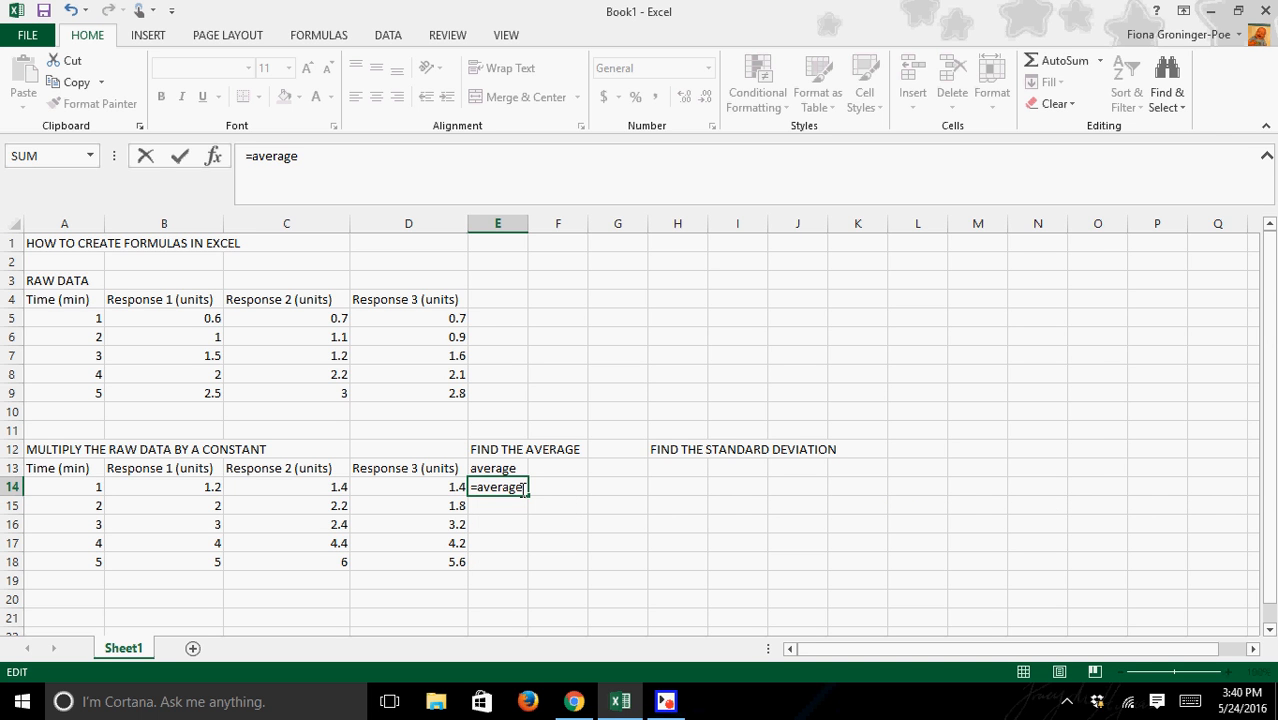
{"action": "type", "text": "("}
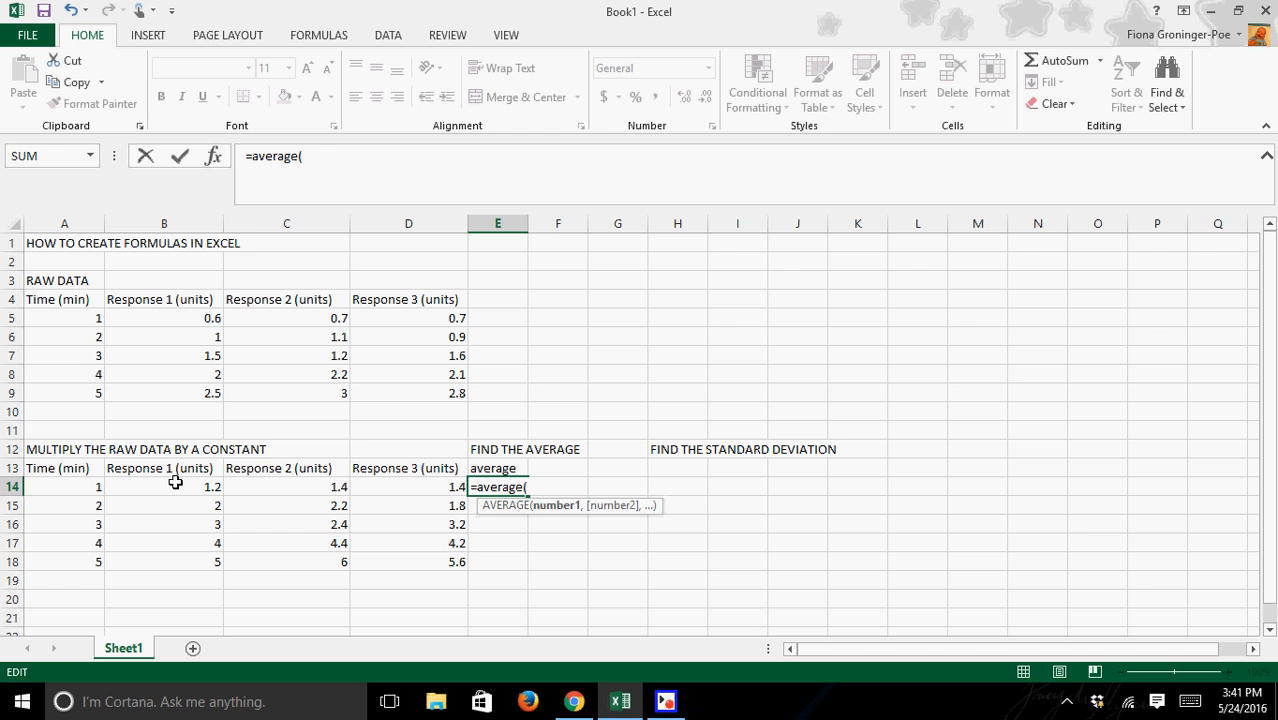
{"action": "left_click", "coordinate": [175, 487]}
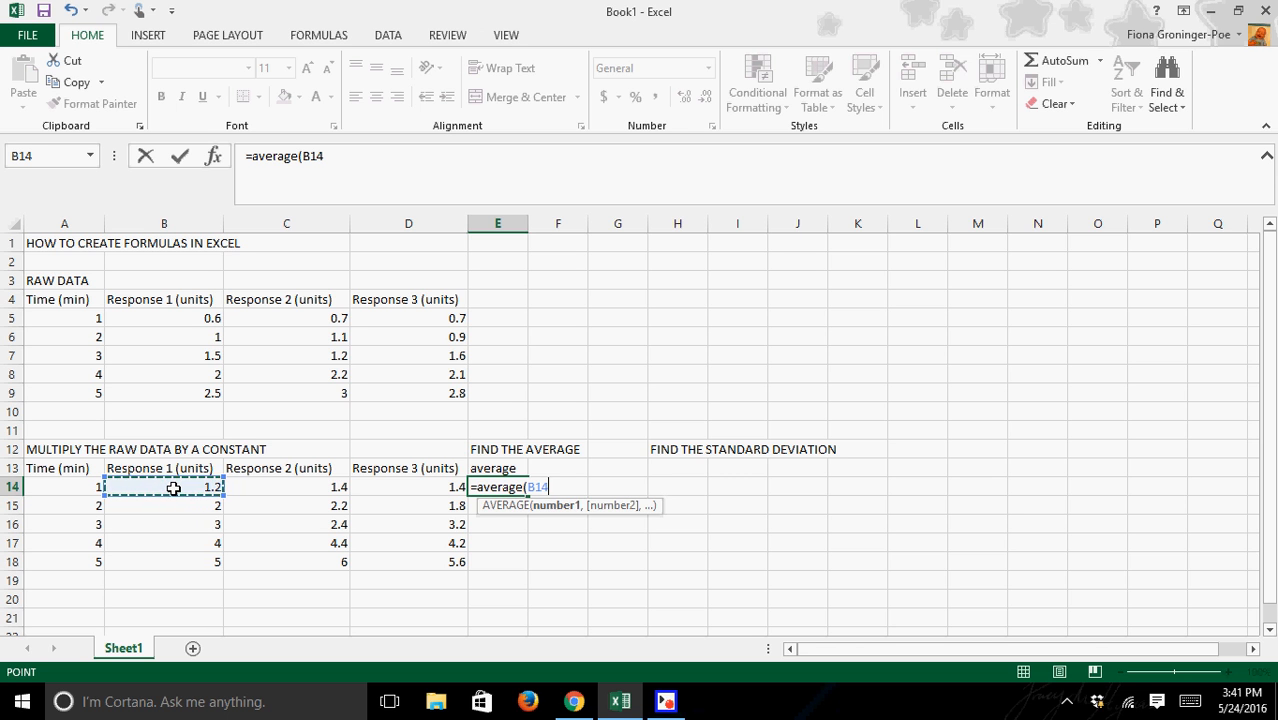
{"action": "left_click_drag", "start_coordinate": [222, 487], "coordinate": [389, 484]}
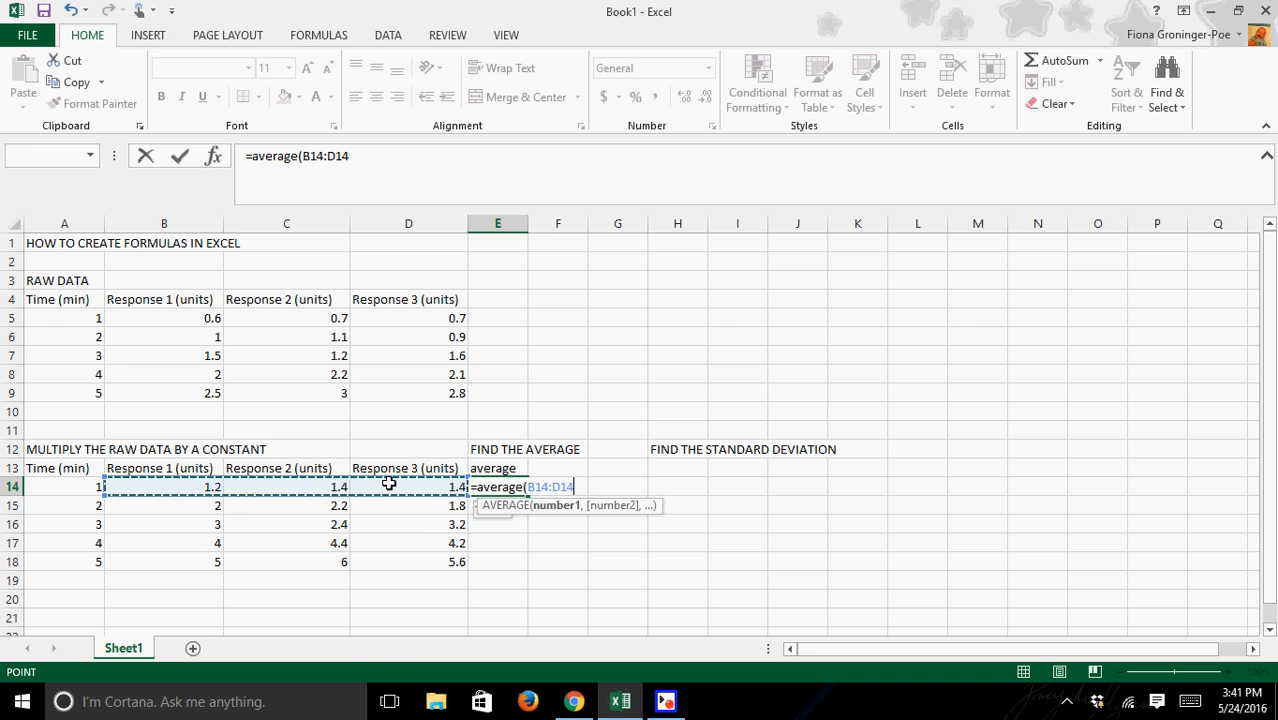
{"action": "left_click_drag", "start_coordinate": [389, 484], "coordinate": [391, 484]}
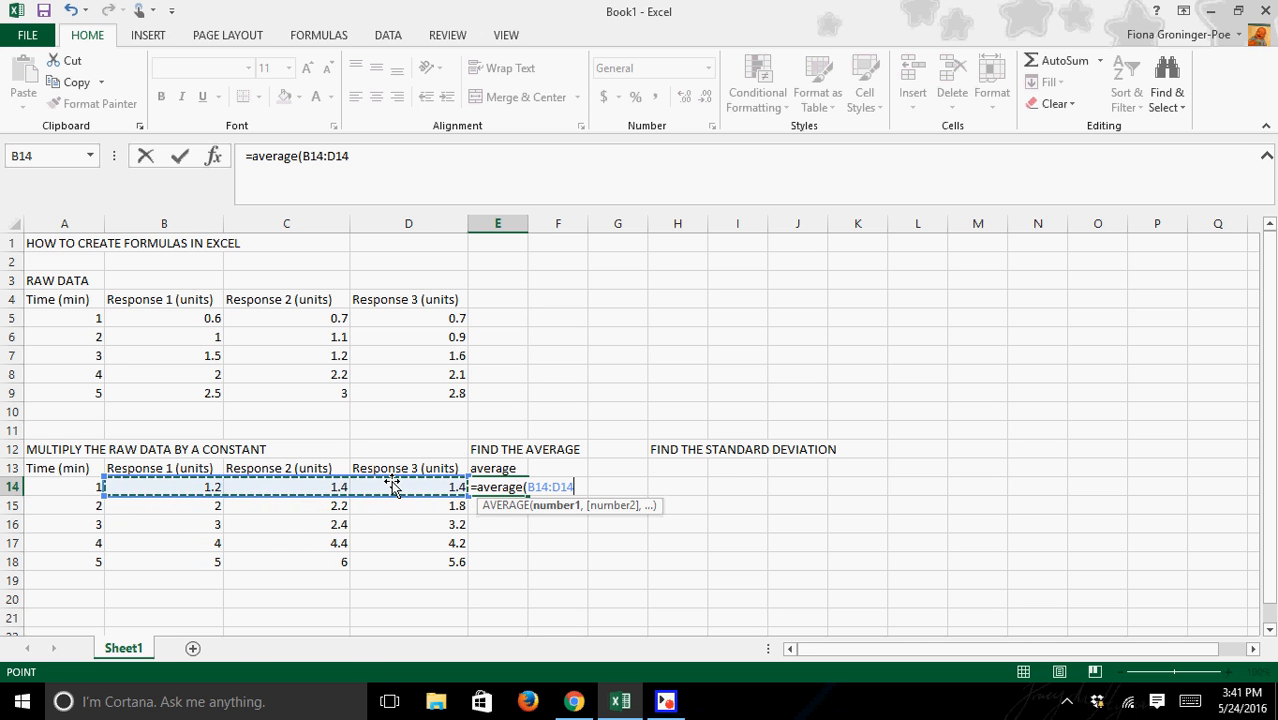
{"action": "type", "text": ")"}
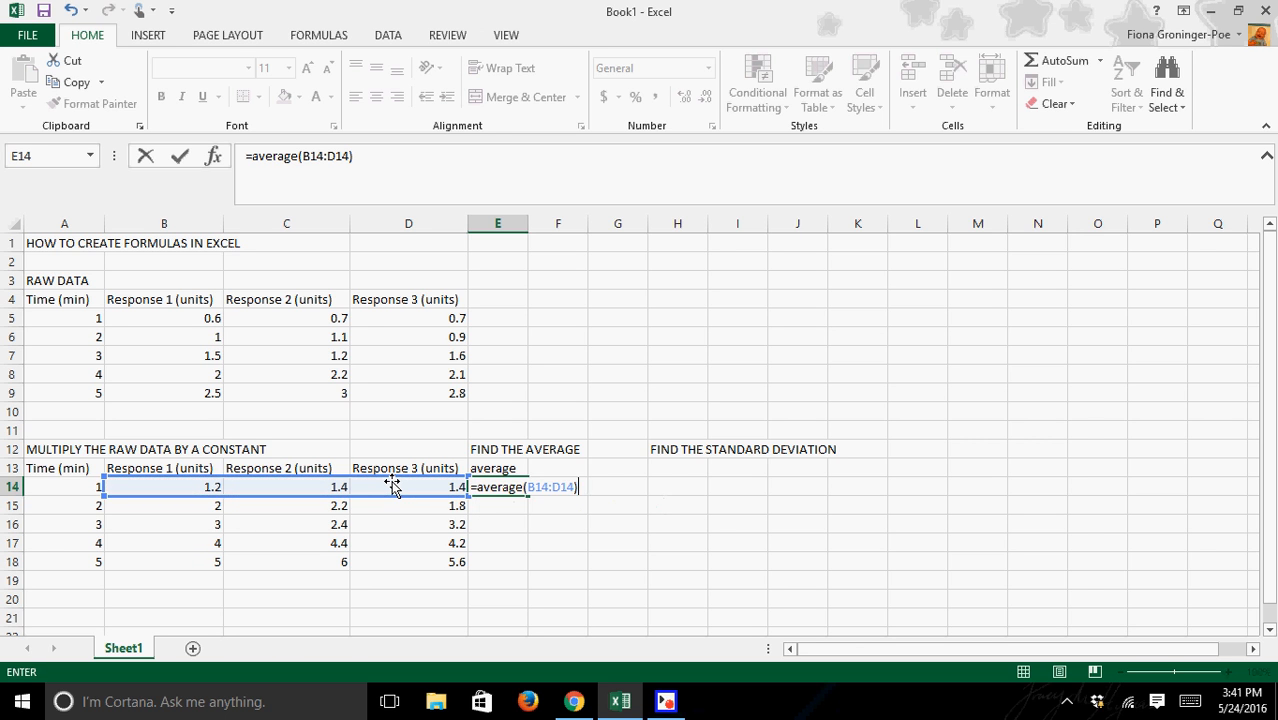
{"action": "key", "text": "Return"}
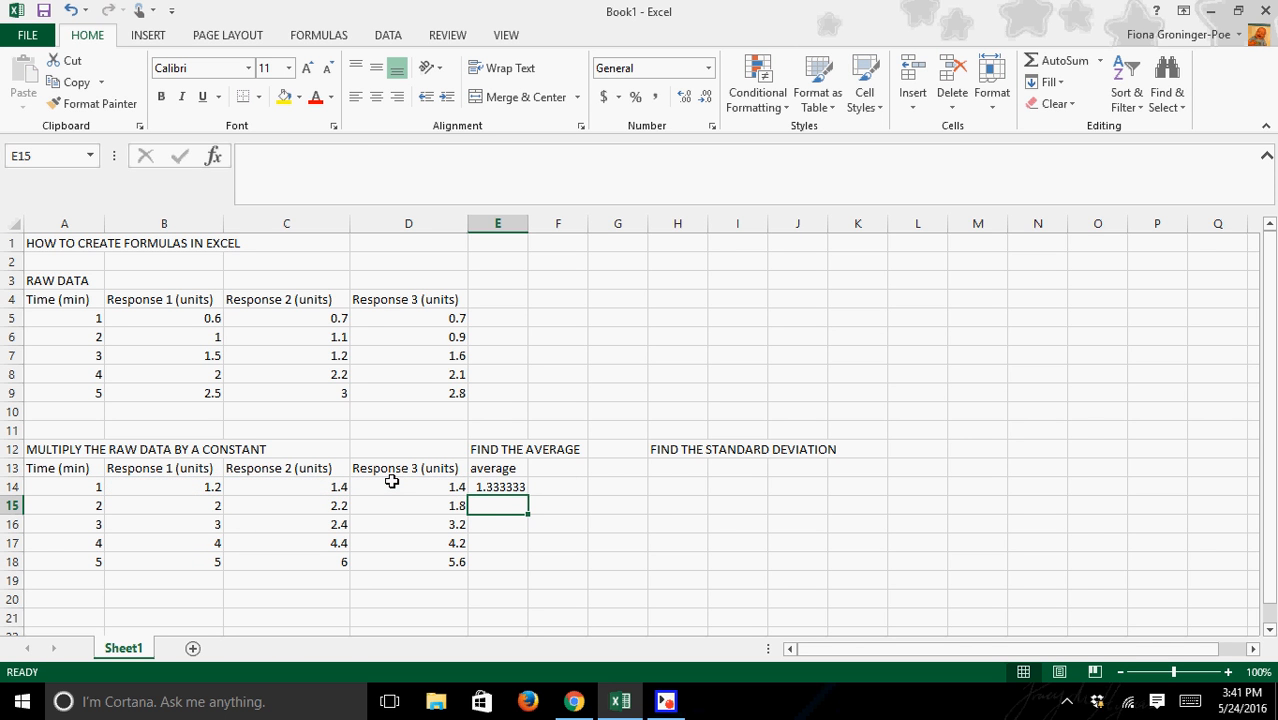
Step: Fill the E14 average formula down through cell E18
{"action": "left_click", "coordinate": [515, 487]}
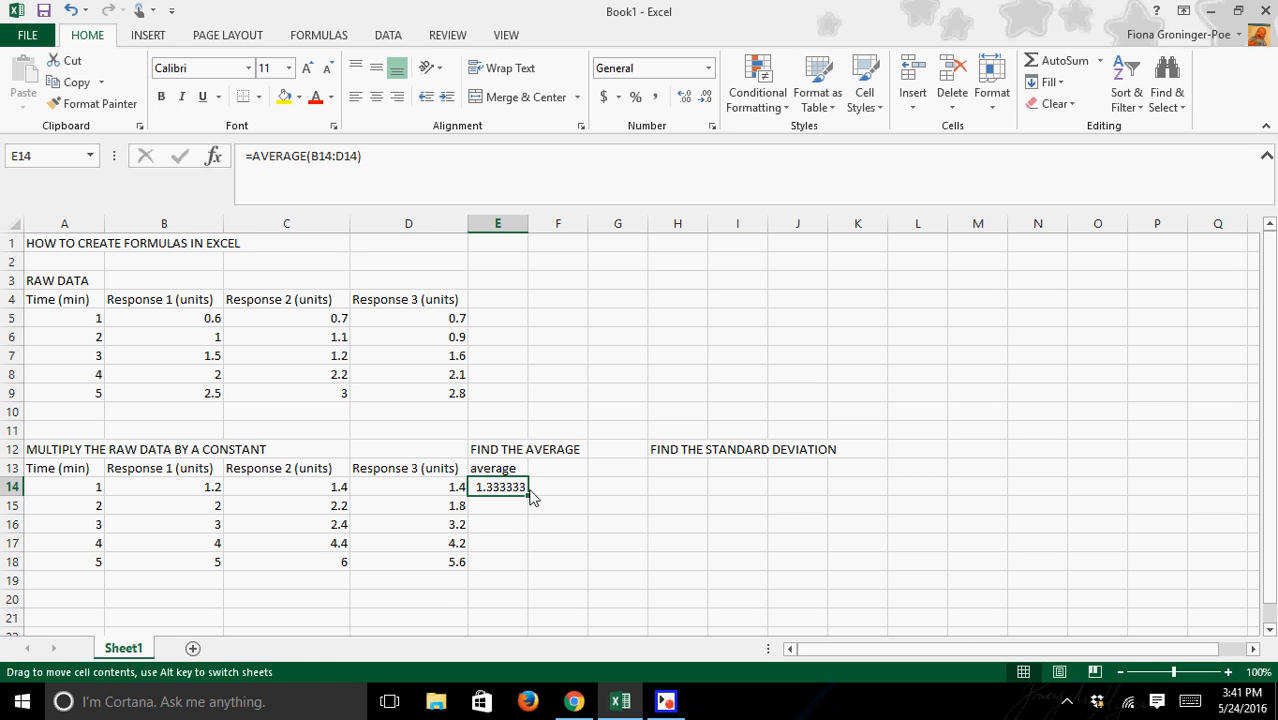
{"action": "left_click_drag", "start_coordinate": [529, 495], "coordinate": [527, 568]}
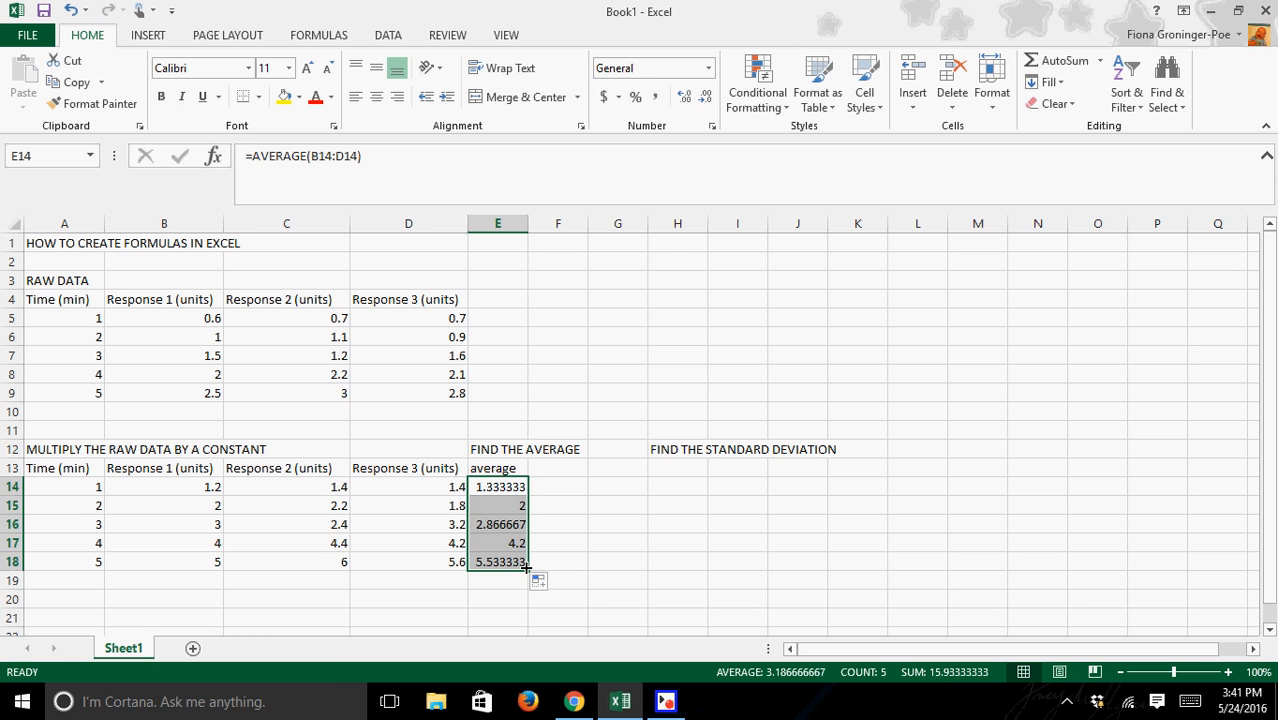
{"action": "left_click", "coordinate": [560, 152]}
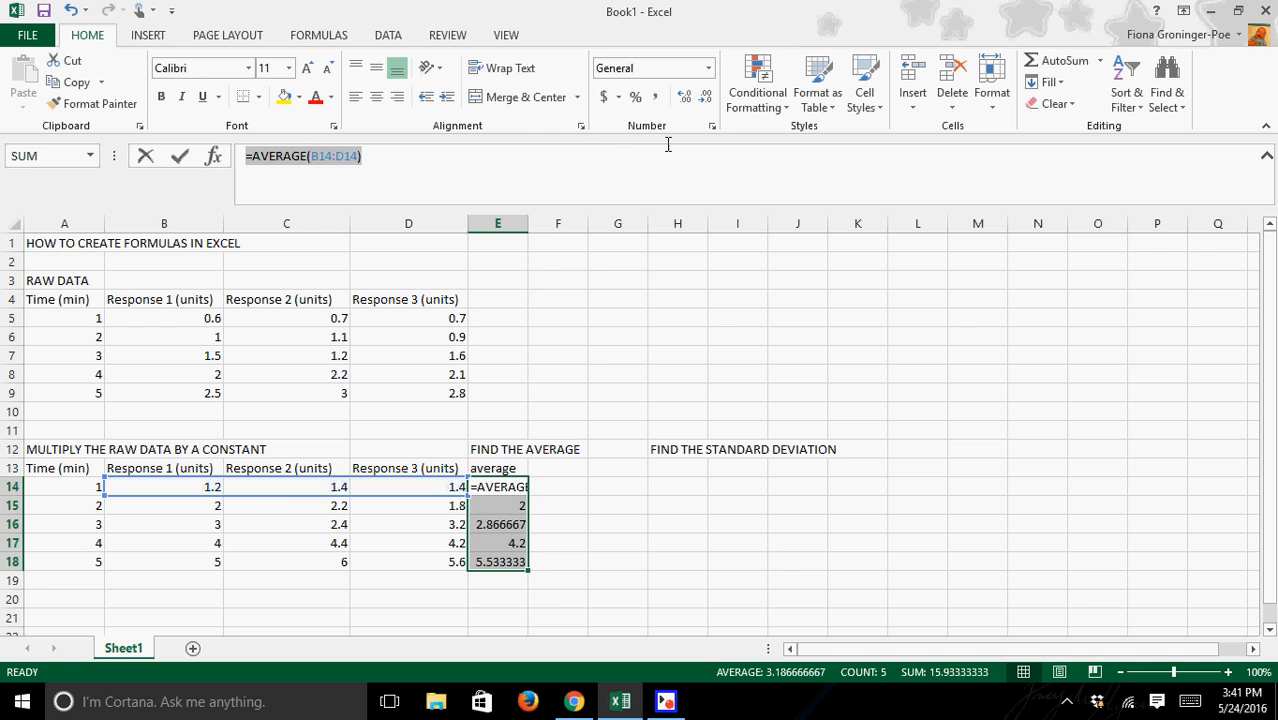
{"action": "left_click_drag", "start_coordinate": [705, 108], "coordinate": [706, 107]}
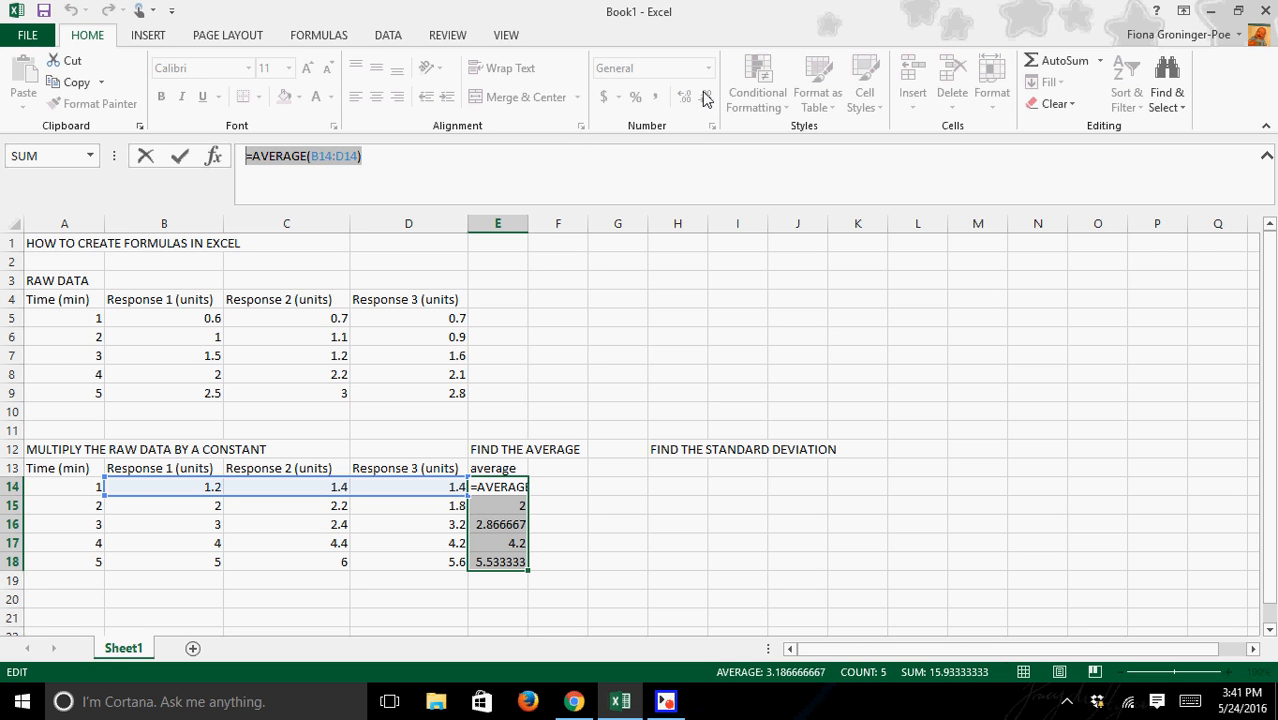
{"action": "type", "text": "="}
{"action": "left_click", "coordinate": [542, 503]}
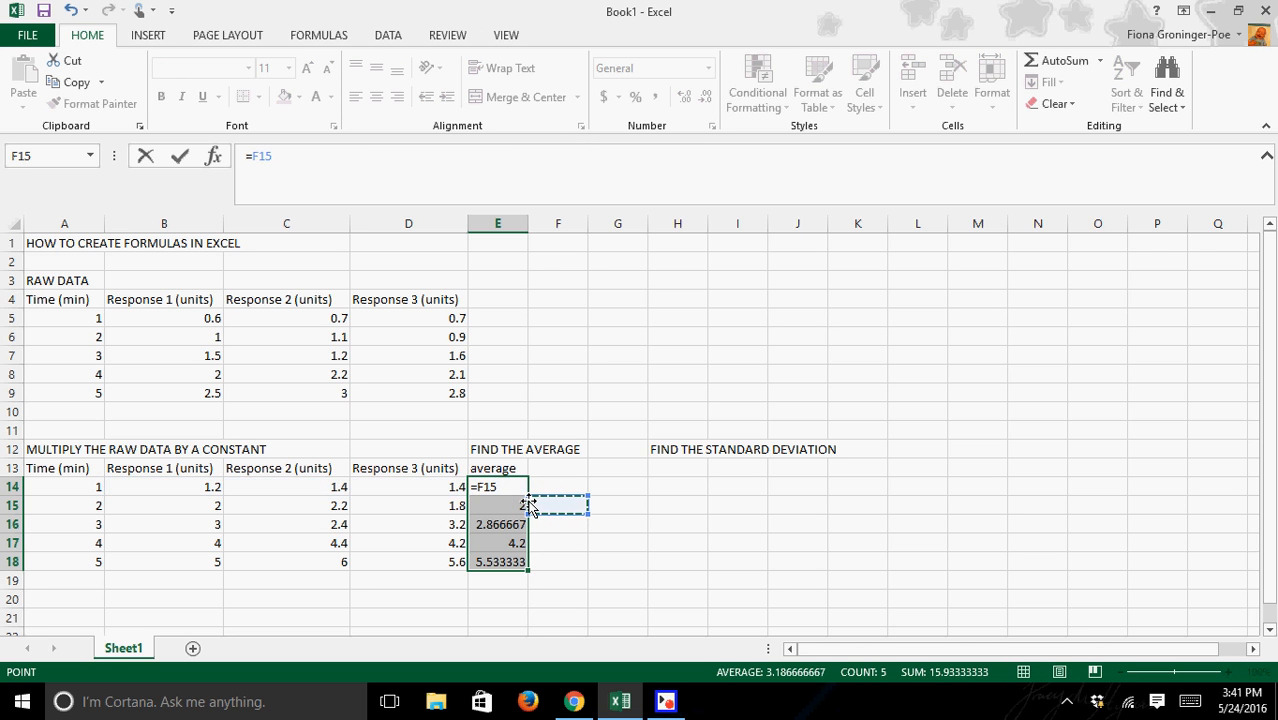
{"action": "key", "text": "ctrl+z"}
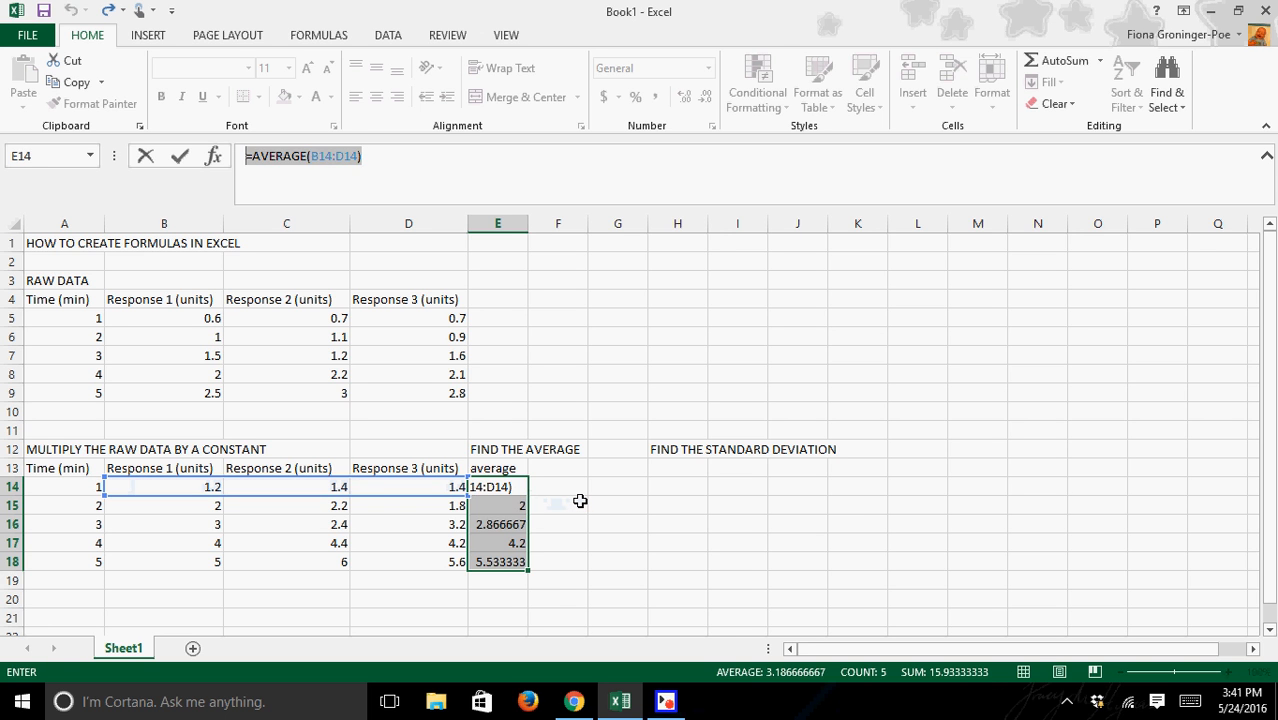
{"action": "key", "text": "Escape"}
Step: Reduce the averages in E14:E18 to one decimal place and select E14 to check its formula
{"action": "left_click", "coordinate": [580, 524]}
{"action": "left_click", "coordinate": [520, 490]}
{"action": "left_click_drag", "start_coordinate": [520, 490], "coordinate": [516, 562]}
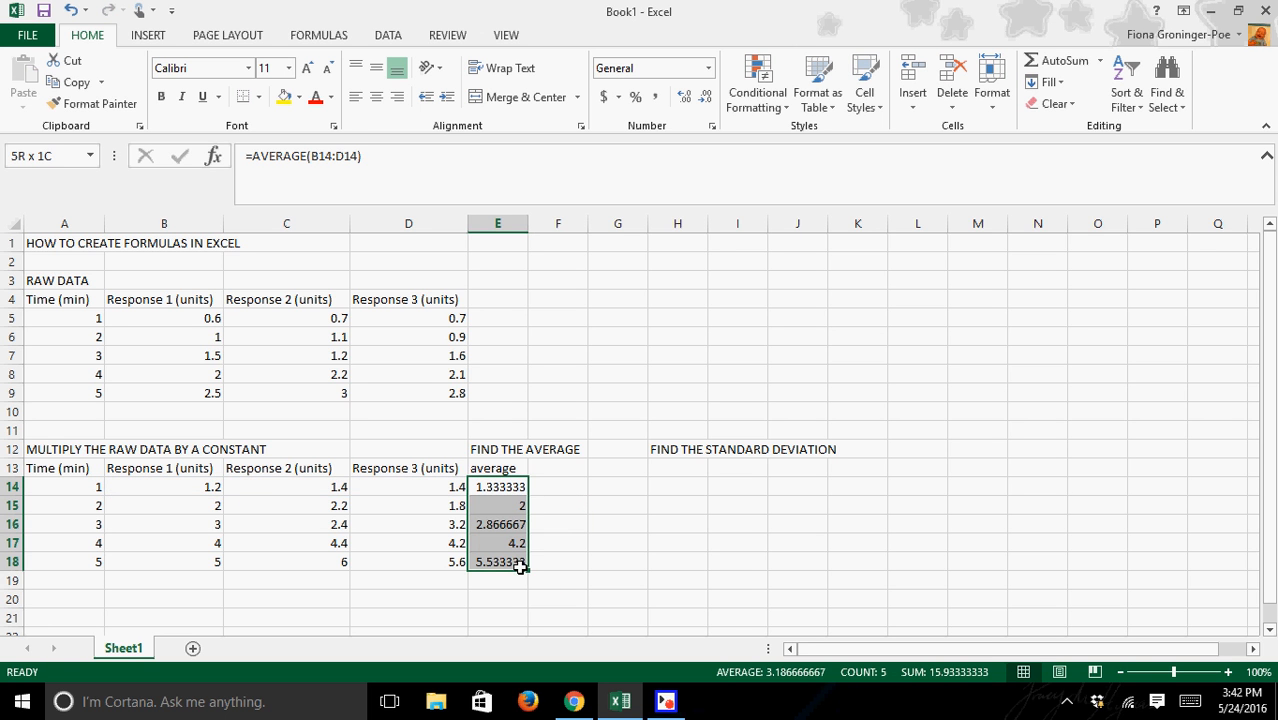
{"action": "left_click", "coordinate": [706, 100]}
{"action": "left_click", "coordinate": [706, 100]}
{"action": "left_click", "coordinate": [706, 100]}
{"action": "left_click", "coordinate": [706, 100]}
{"action": "left_click", "coordinate": [706, 100]}
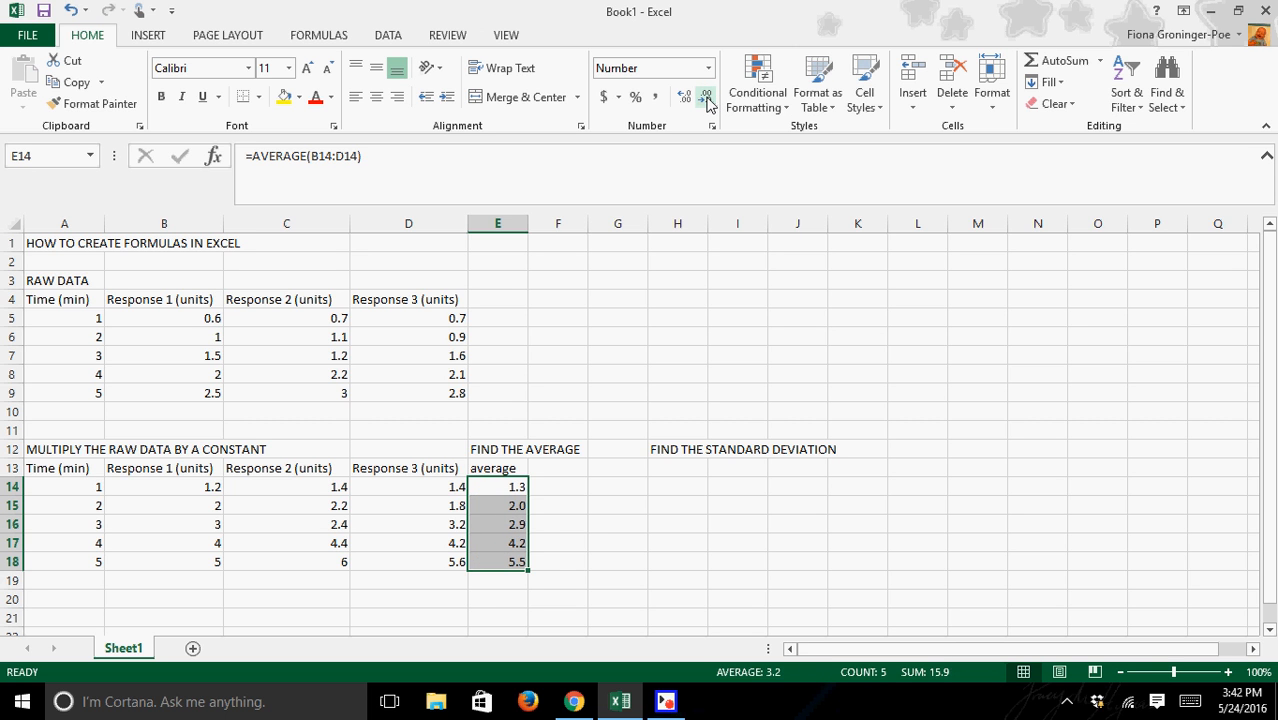
{"action": "left_click", "coordinate": [594, 545]}
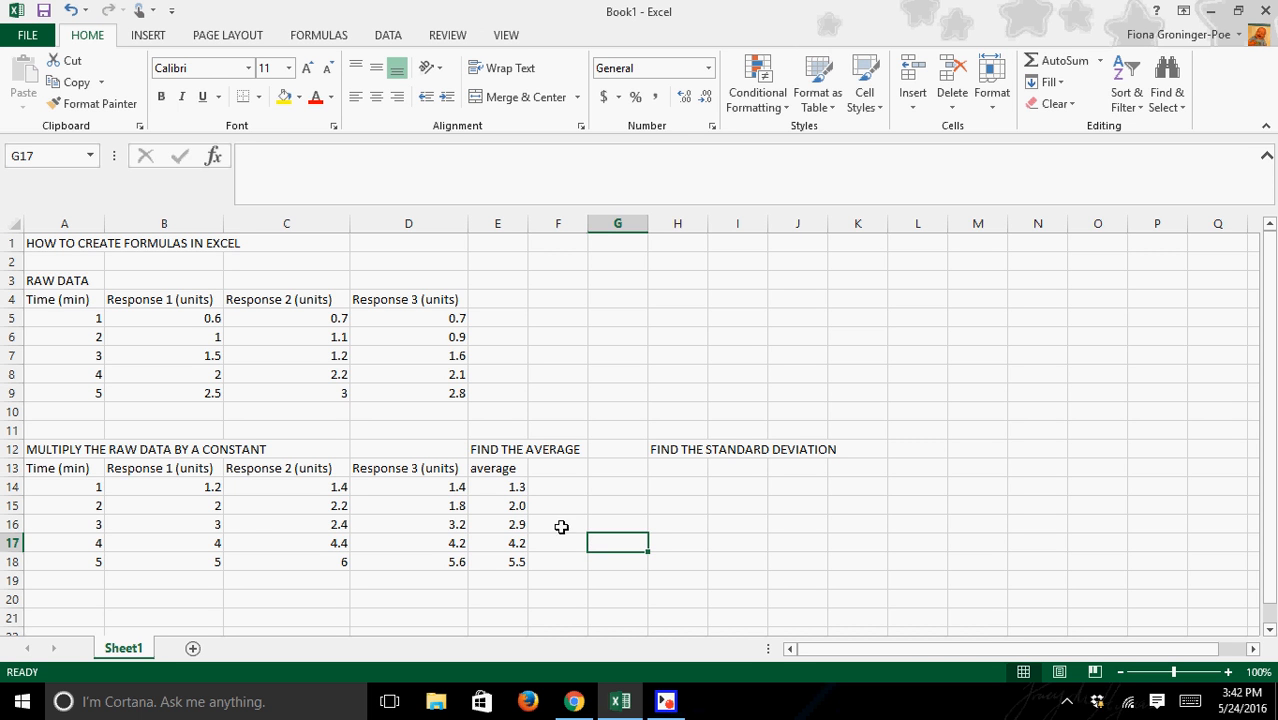
{"action": "left_click", "coordinate": [495, 487]}
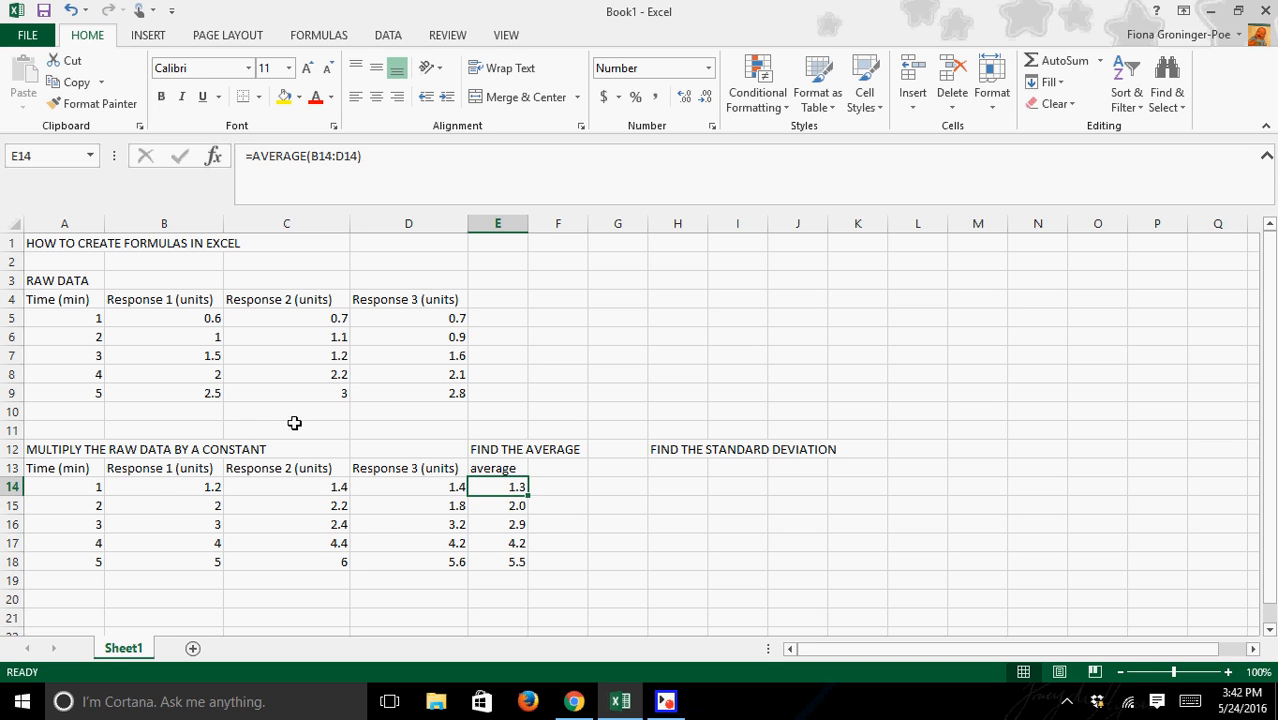
Step: Change the constant in the B14 formula so that it reads =B5*2.1
{"action": "left_click", "coordinate": [198, 487]}
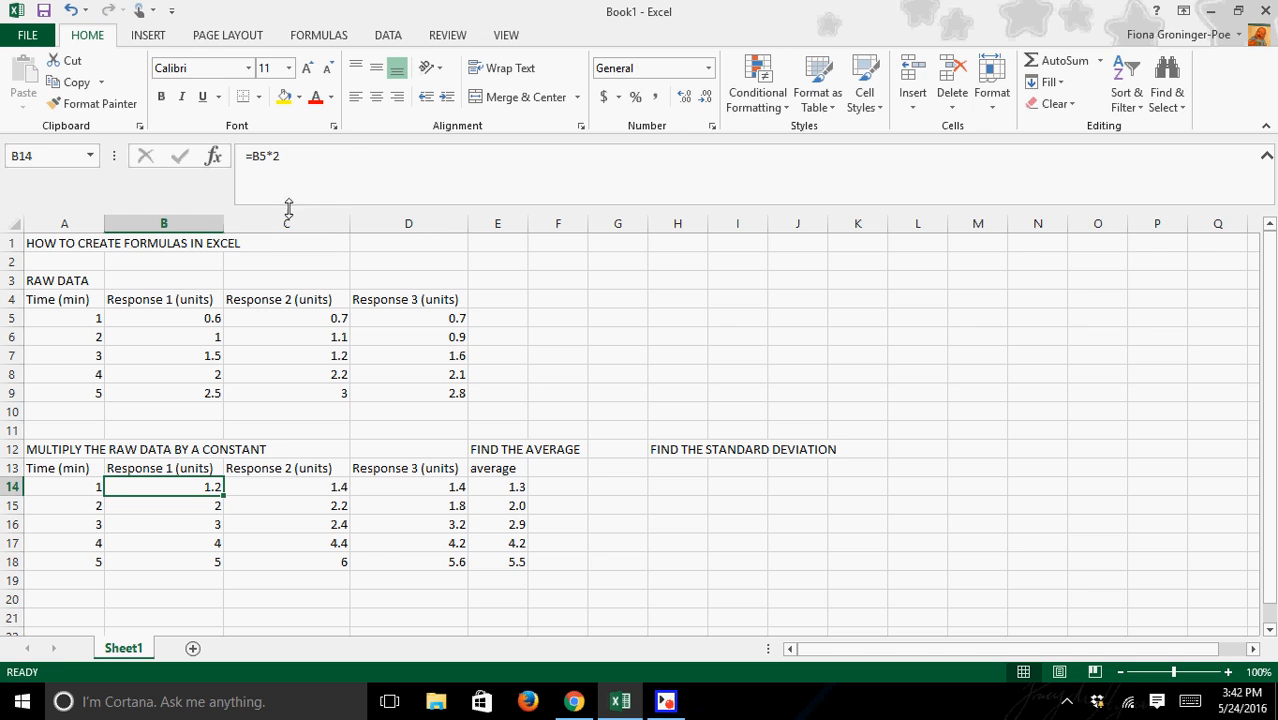
{"action": "left_click", "coordinate": [282, 157]}
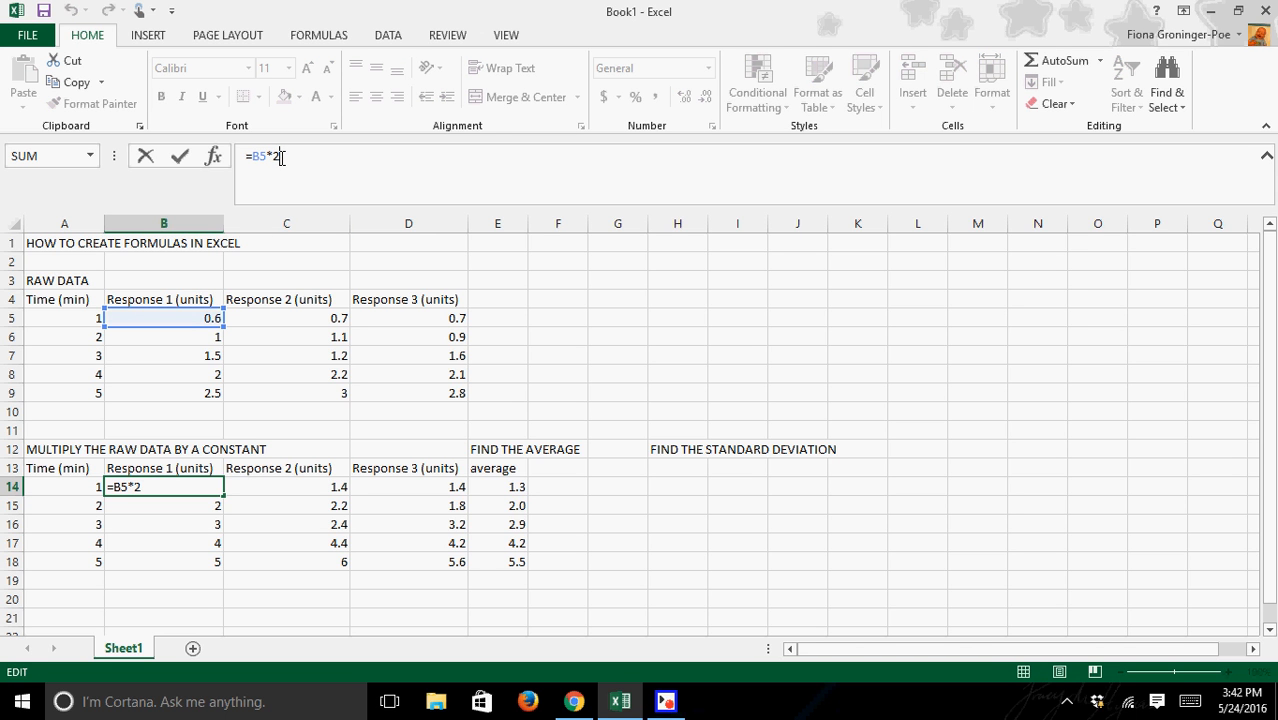
{"action": "type", "text": ".1"}
{"action": "key", "text": "Return"}
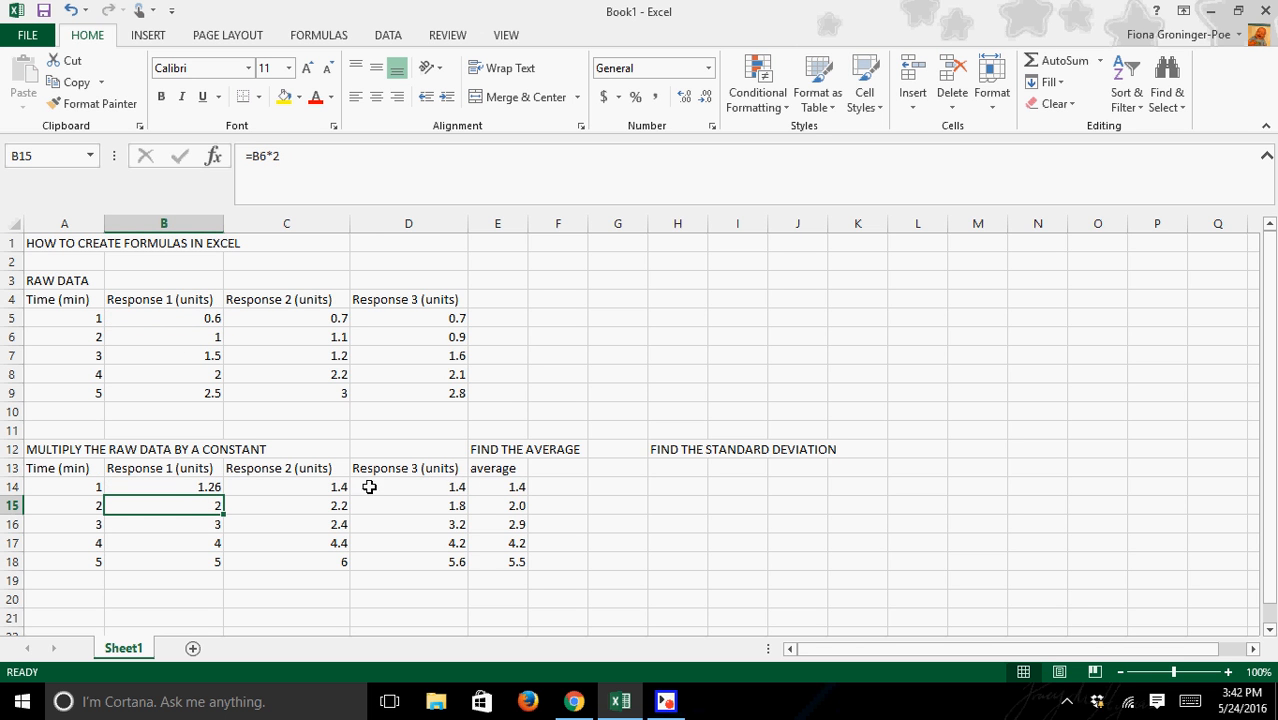
Step: Replace the cell range in the E14 average formula with the typed values 1.2,1.4,1.4
{"action": "left_click", "coordinate": [506, 486]}
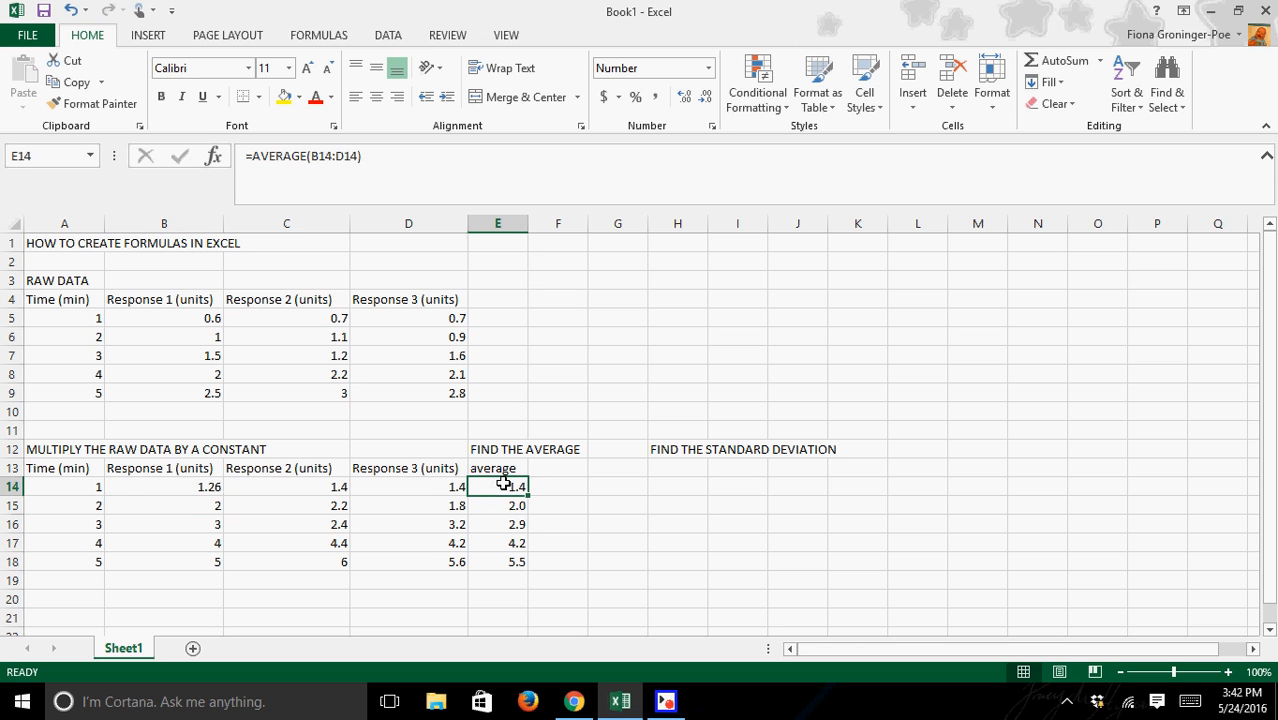
{"action": "left_click_drag", "start_coordinate": [352, 155], "coordinate": [313, 150]}
{"action": "type", "text": "1.2,1.4"}
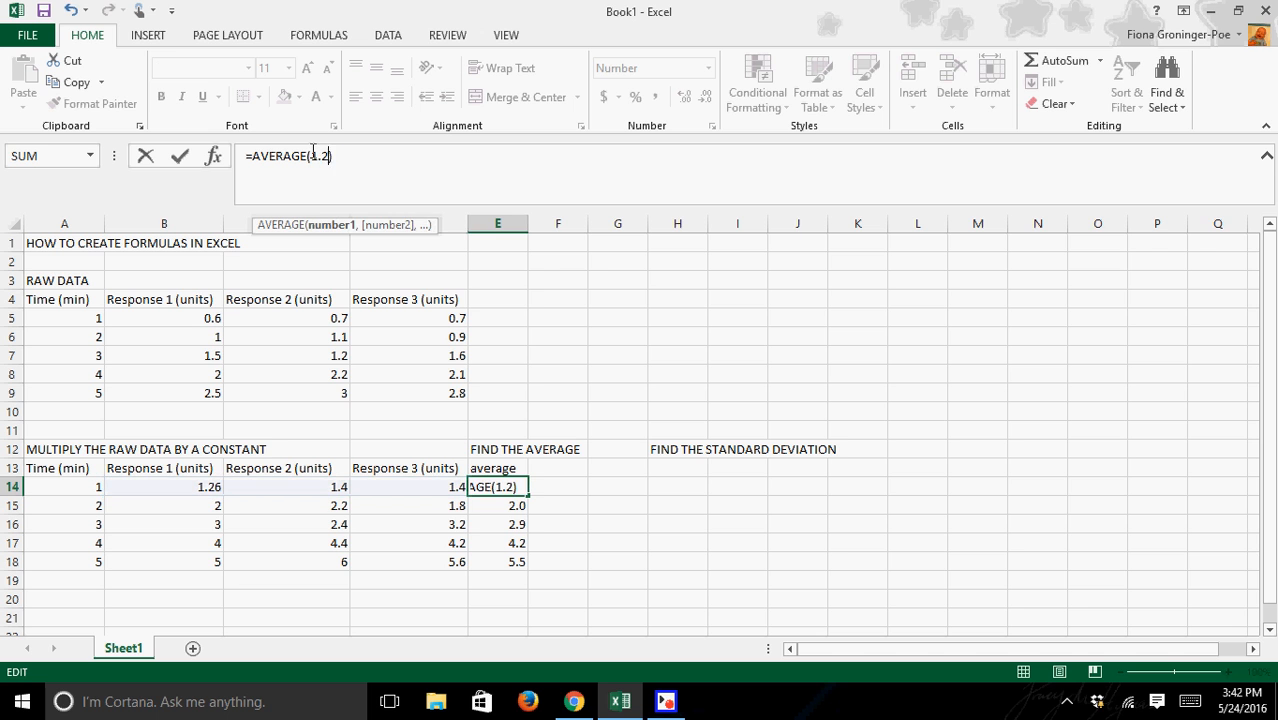
{"action": "type", "text": ",1.4,"}
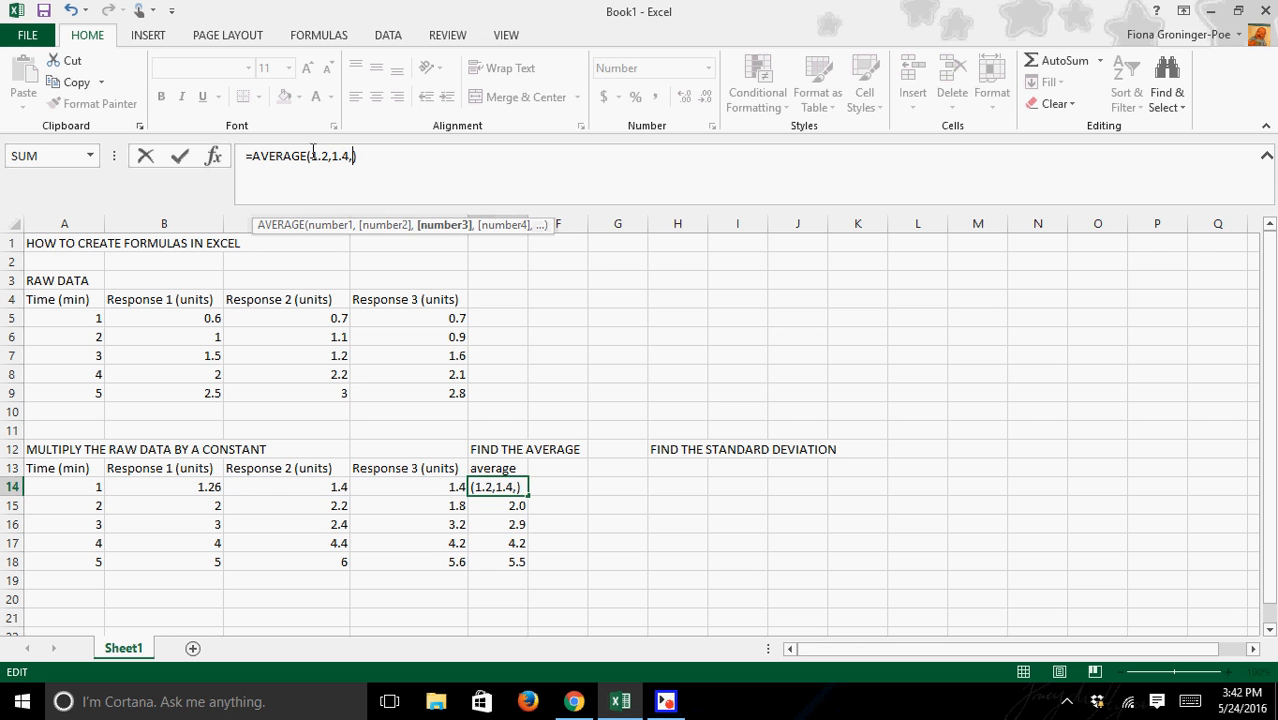
{"action": "key", "text": "Return"}
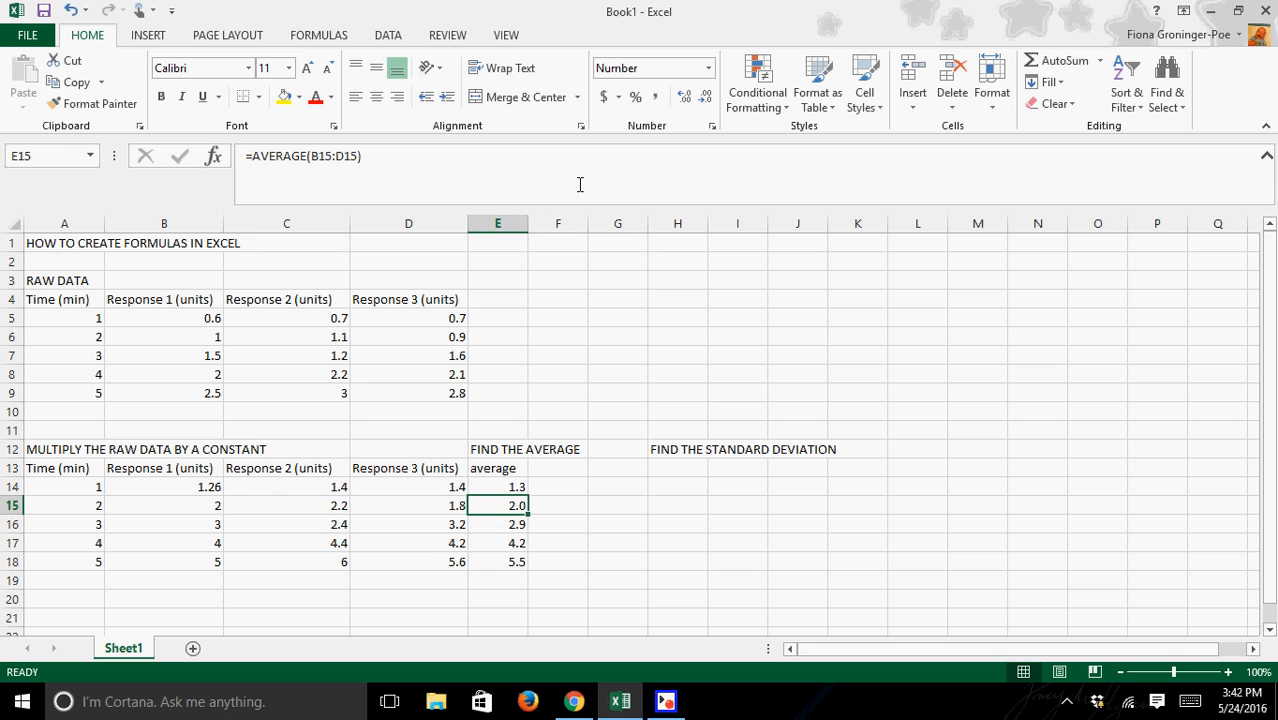
Step: Replace the typed numbers in the E14 average formula with the cell range B14:D14
{"action": "left_click", "coordinate": [513, 487]}
{"action": "left_click", "coordinate": [326, 157]}
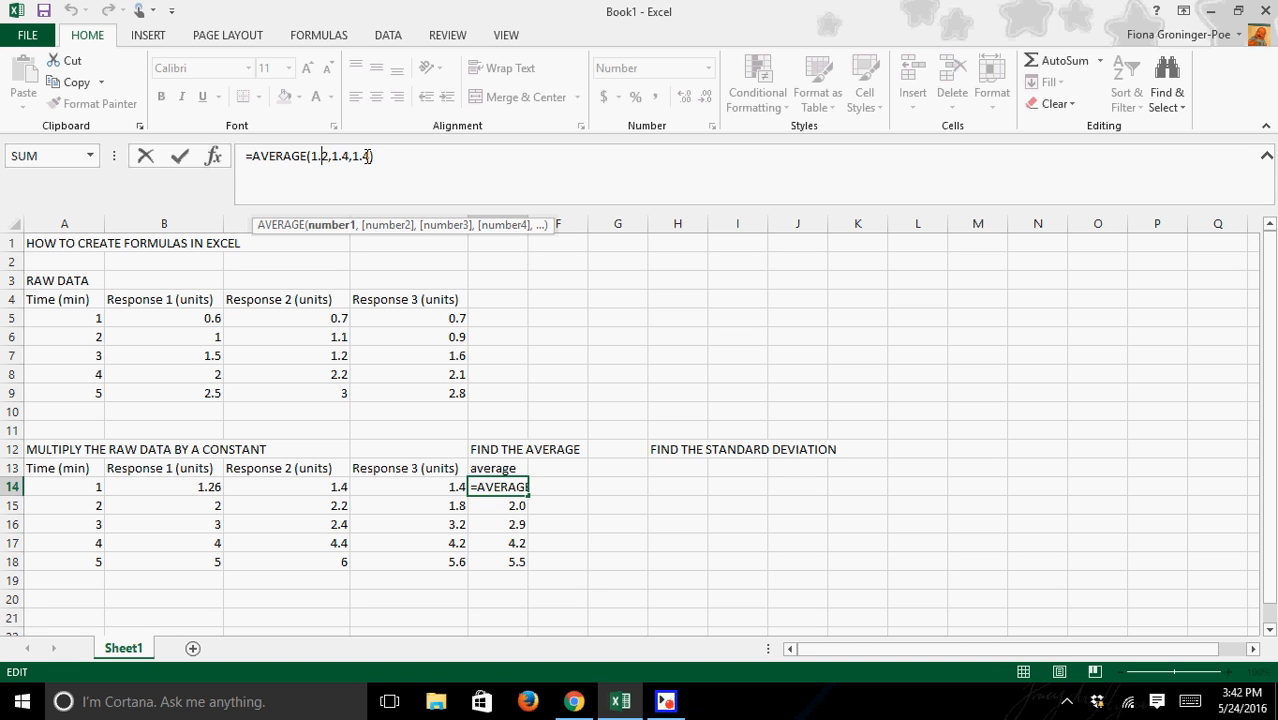
{"action": "left_click_drag", "start_coordinate": [372, 157], "coordinate": [310, 157]}
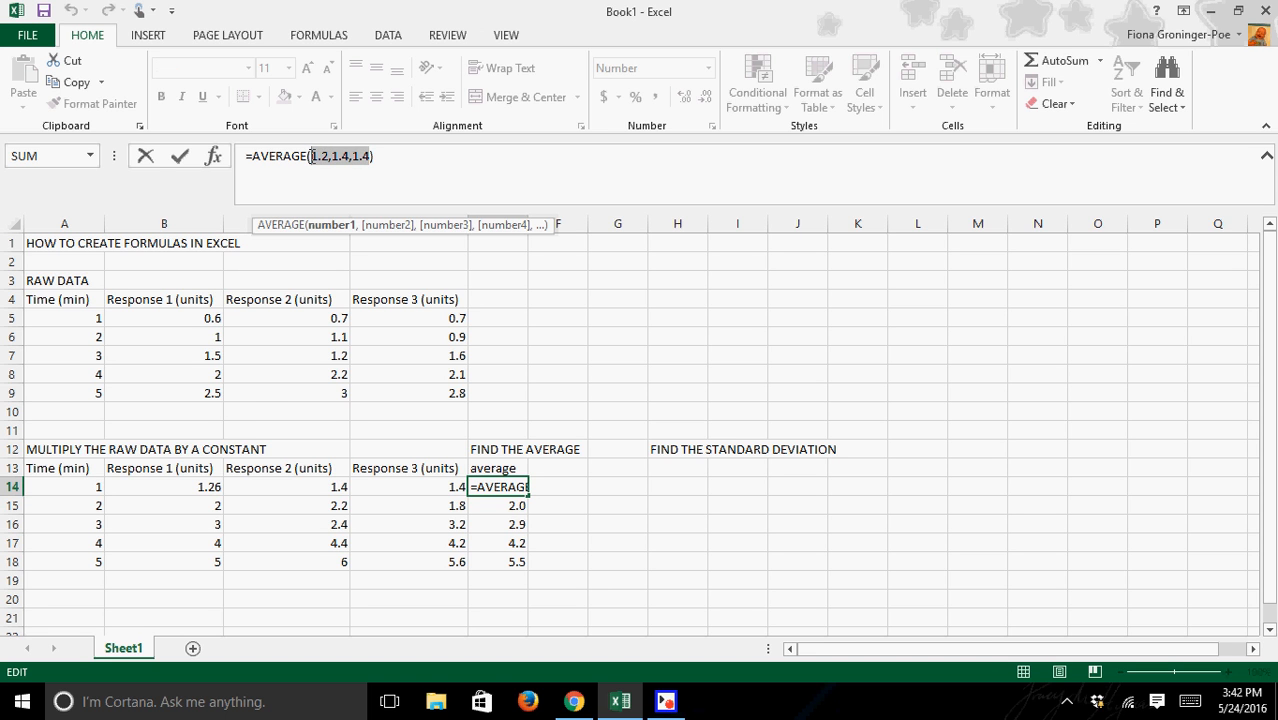
{"action": "key", "text": "BackSpace"}
{"action": "left_click_drag", "start_coordinate": [190, 489], "coordinate": [399, 491]}
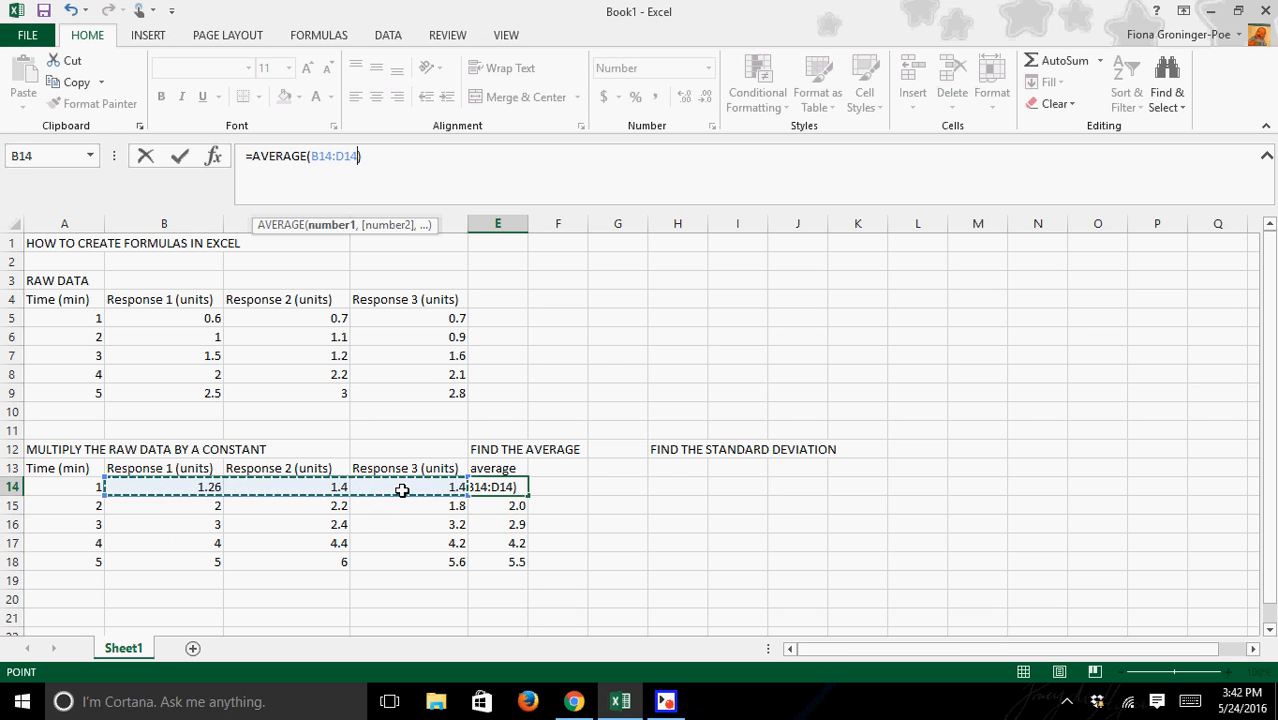
{"action": "key", "text": "Return"}
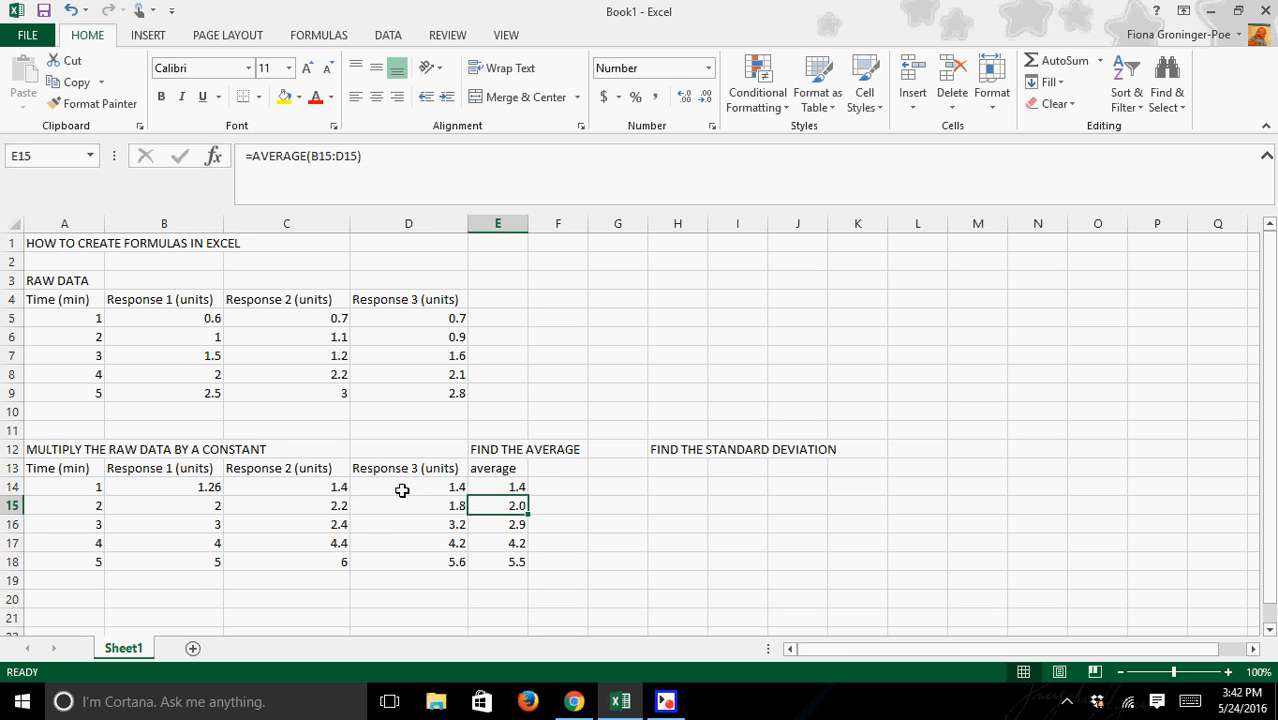
Step: Fill the B14 multiplication formula across and down through D18
{"action": "left_click", "coordinate": [217, 486]}
{"action": "left_click_drag", "start_coordinate": [225, 496], "coordinate": [465, 568]}
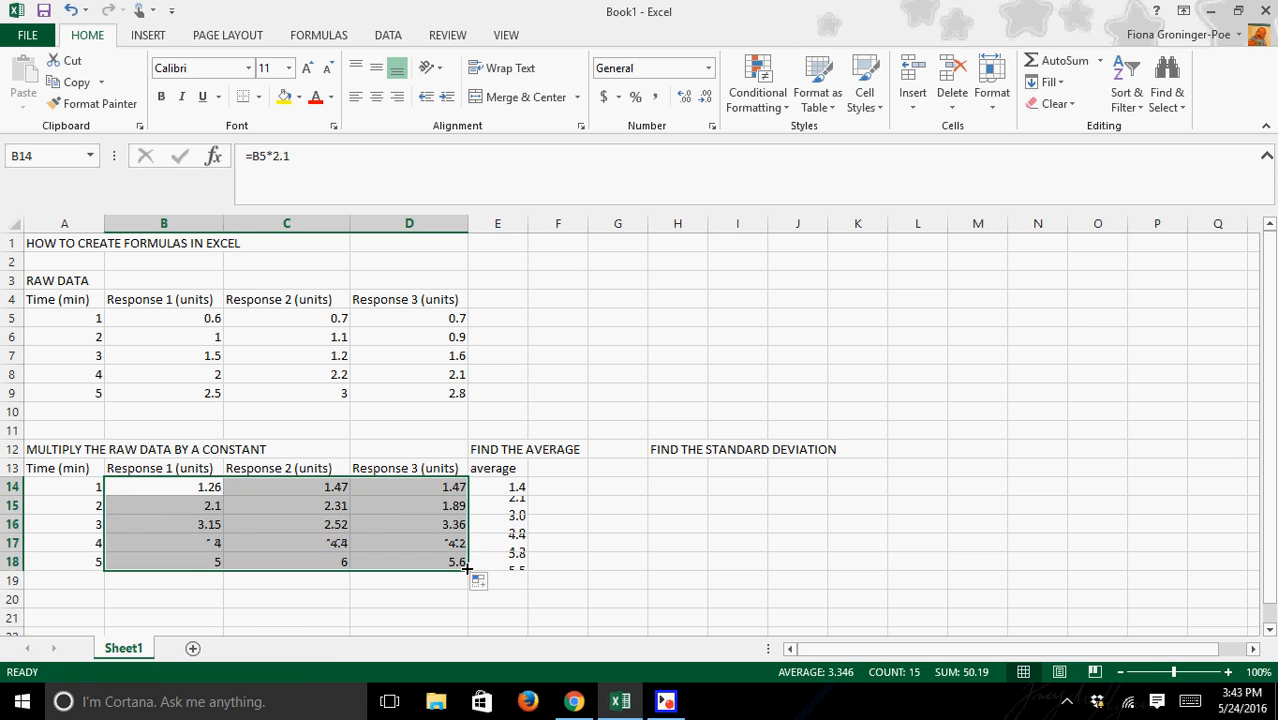
{"action": "left_click", "coordinate": [573, 518]}
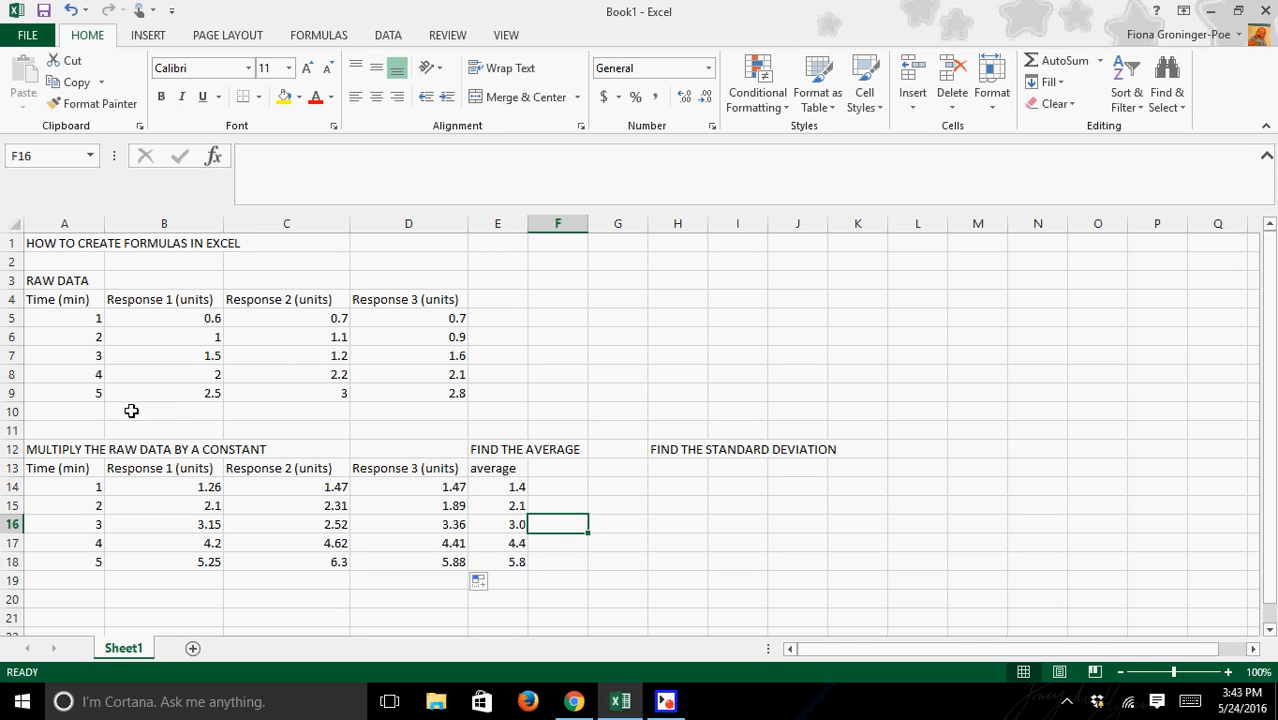
Step: Enter the column heading "standard deviation" in F13, beside the average heading
{"action": "left_click", "coordinate": [689, 447]}
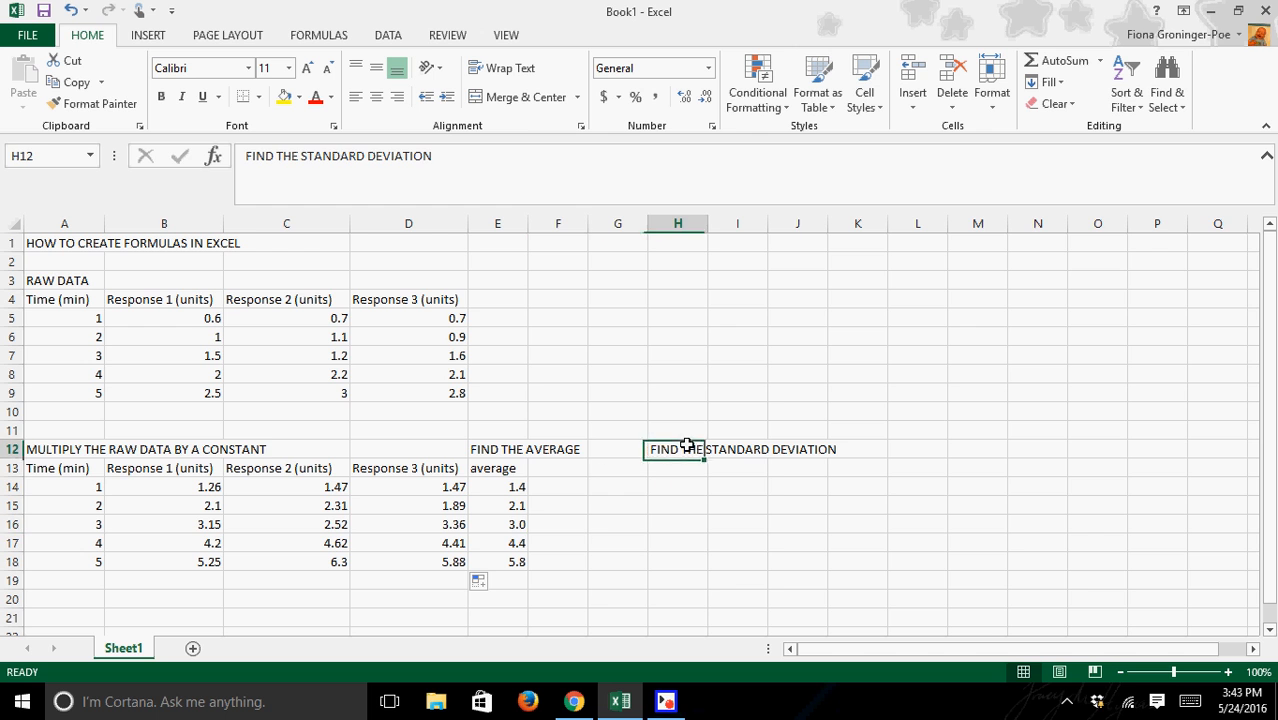
{"action": "left_click", "coordinate": [565, 467]}
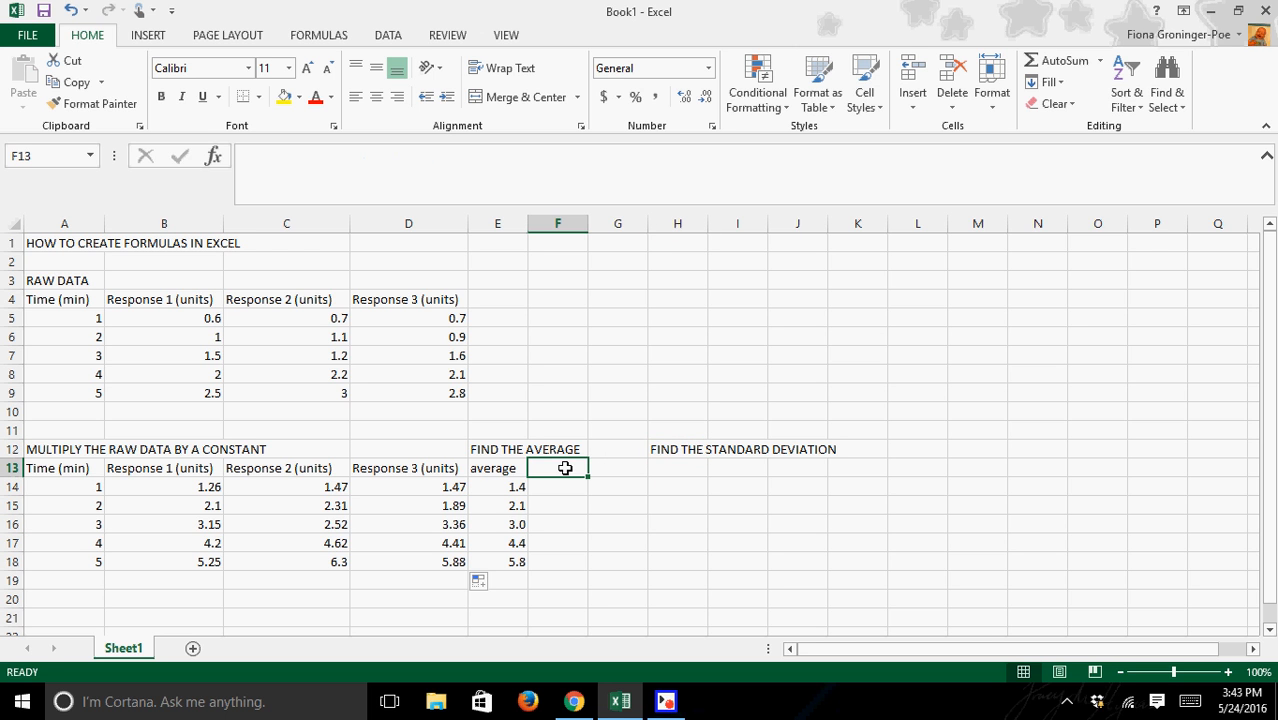
{"action": "type", "text": "standard dev"}
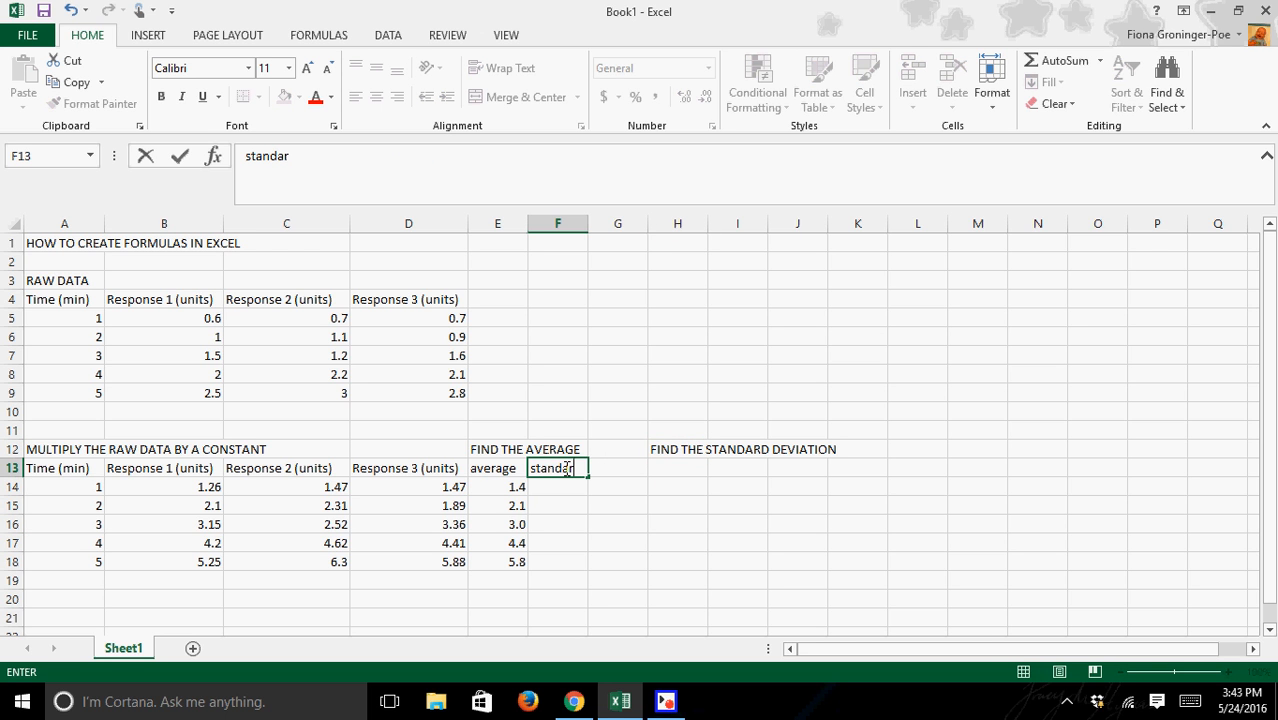
{"action": "key", "text": "BackSpace"}
{"action": "type", "text": "eviati"}
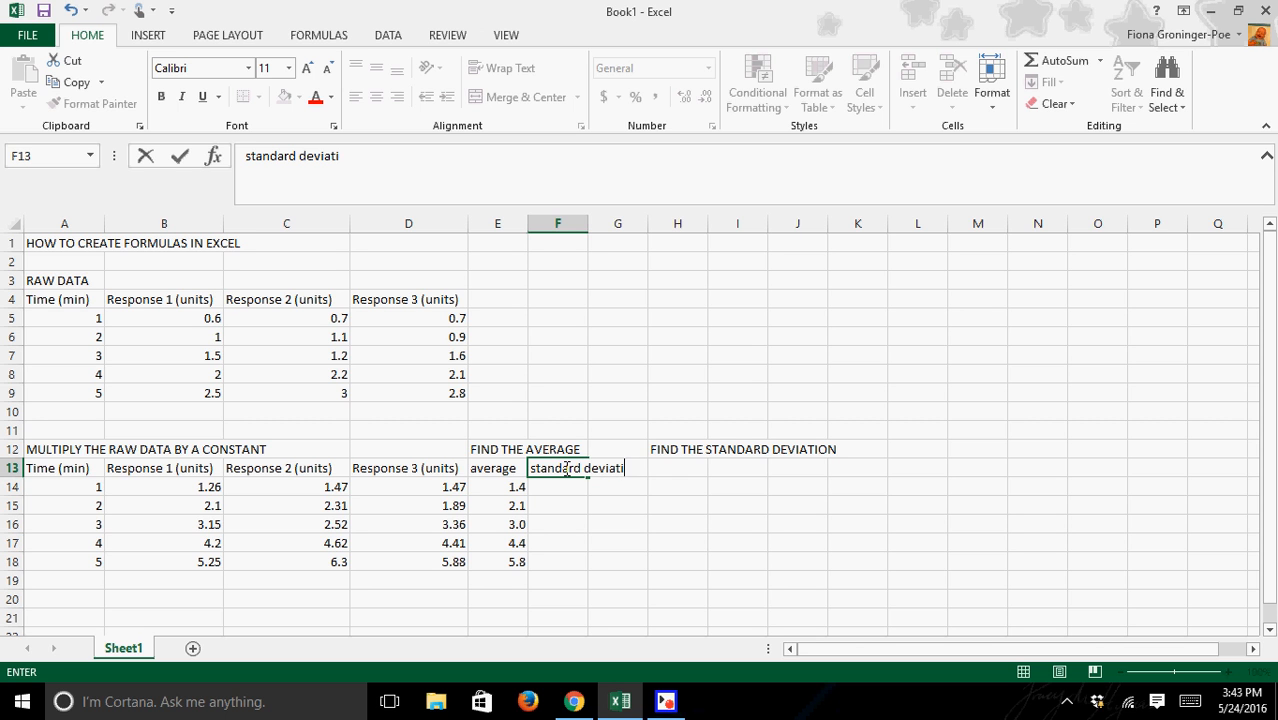
{"action": "type", "text": "on"}
{"action": "key", "text": "Return"}
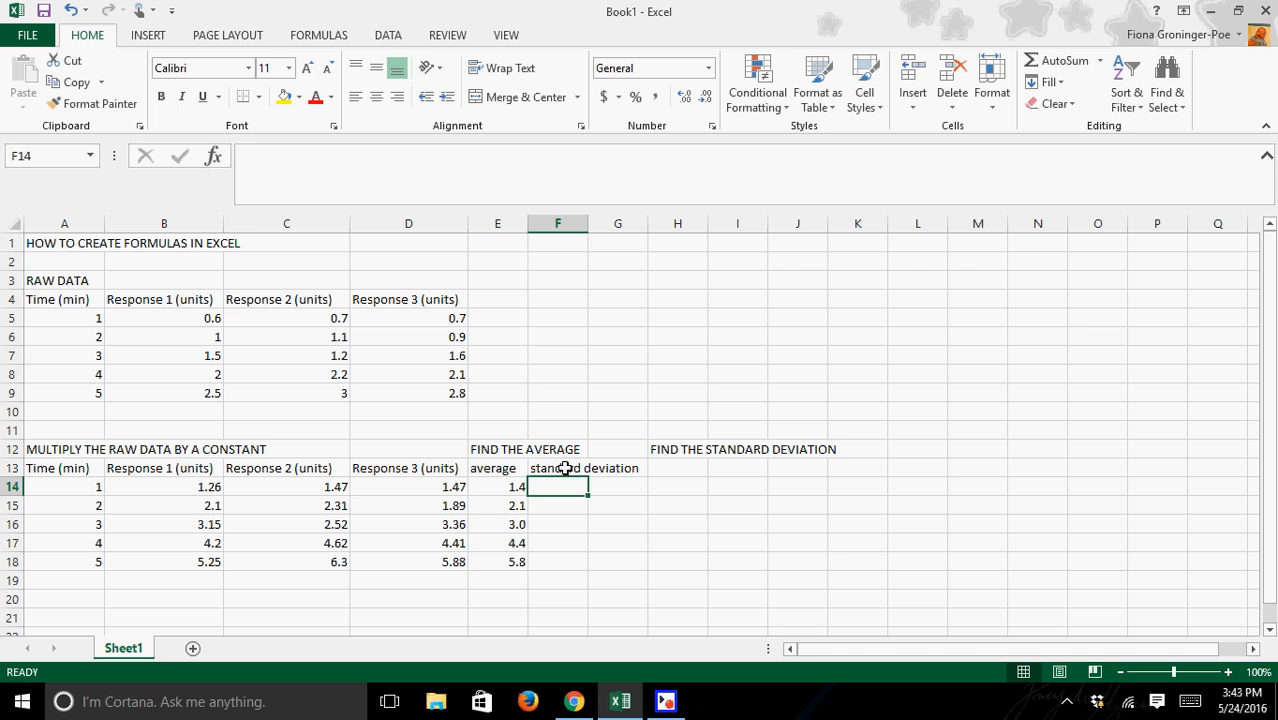
Step: Begin the formula =stdev in F14 and review the descriptions of the suggested standard deviation functions
{"action": "type", "text": "="}
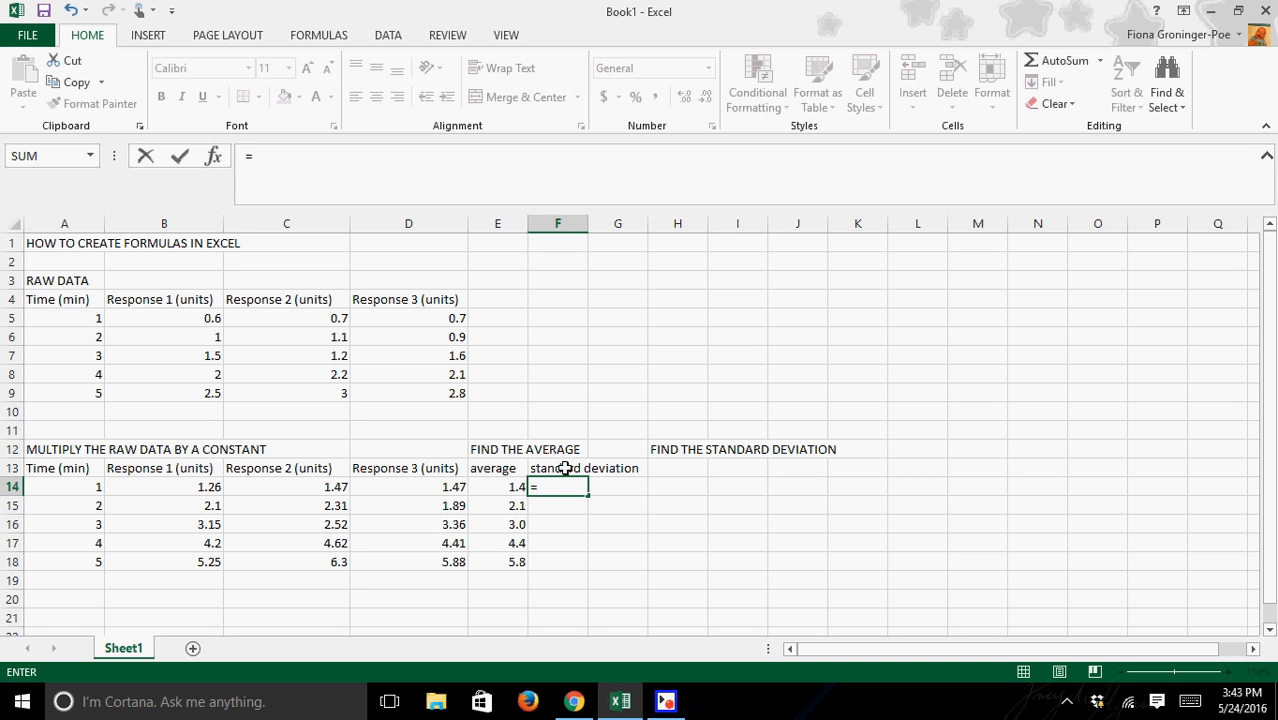
{"action": "type", "text": "s"}
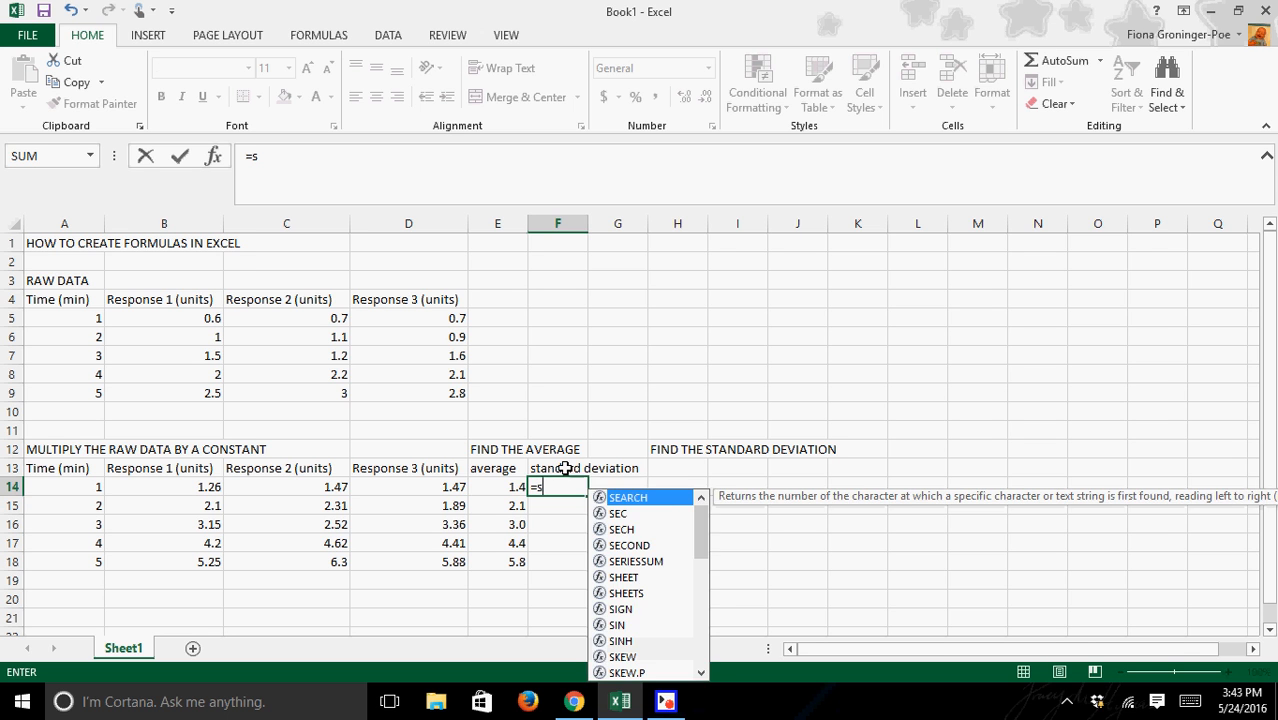
{"action": "type", "text": "t"}
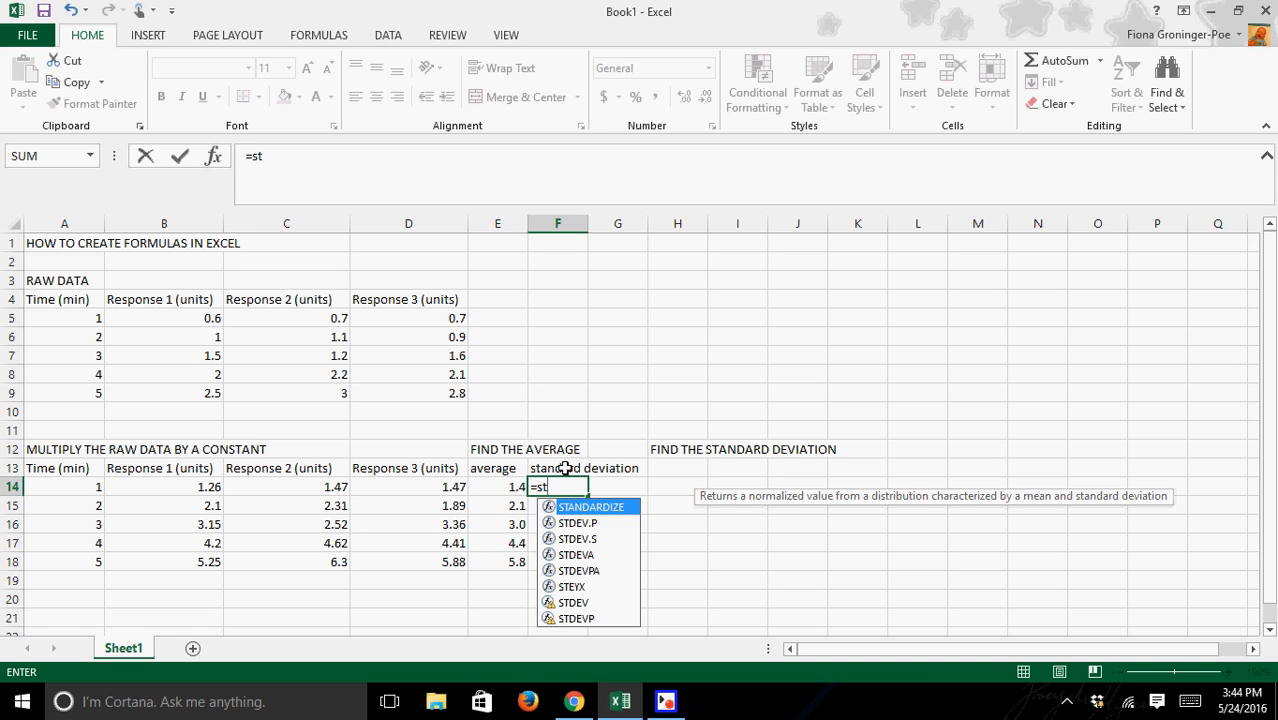
{"action": "type", "text": "dev"}
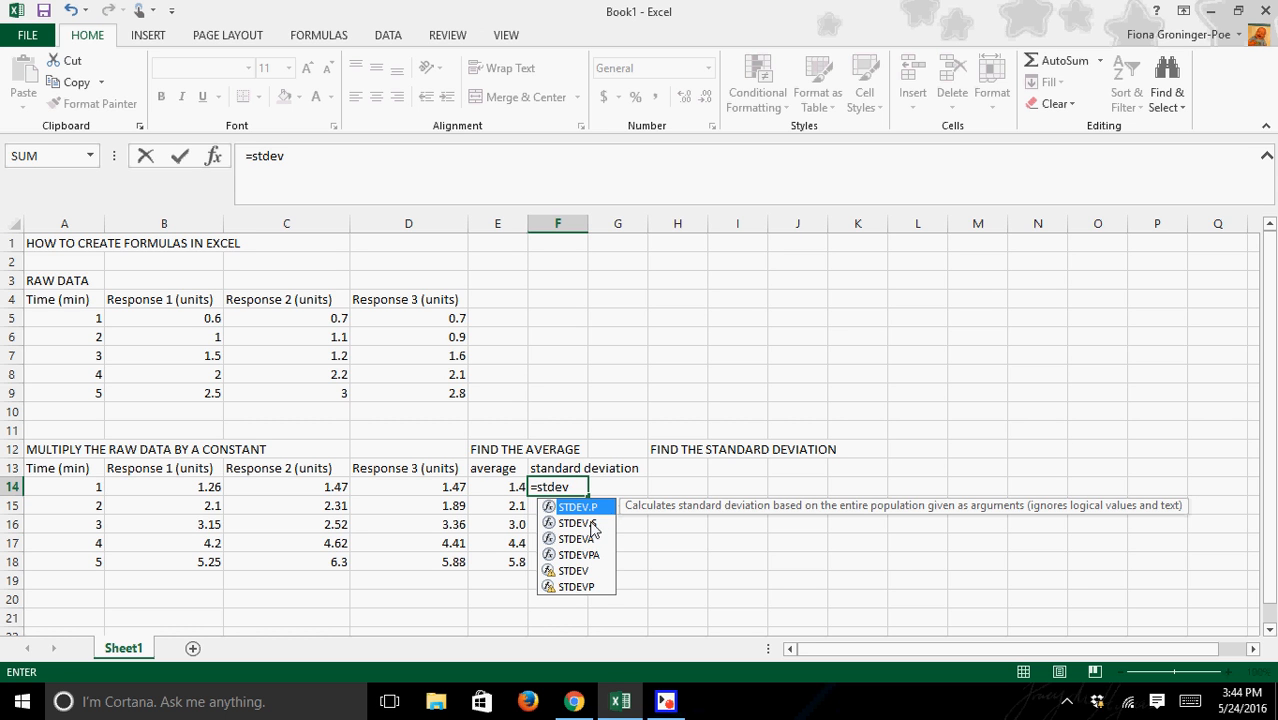
{"action": "left_click", "coordinate": [583, 572]}
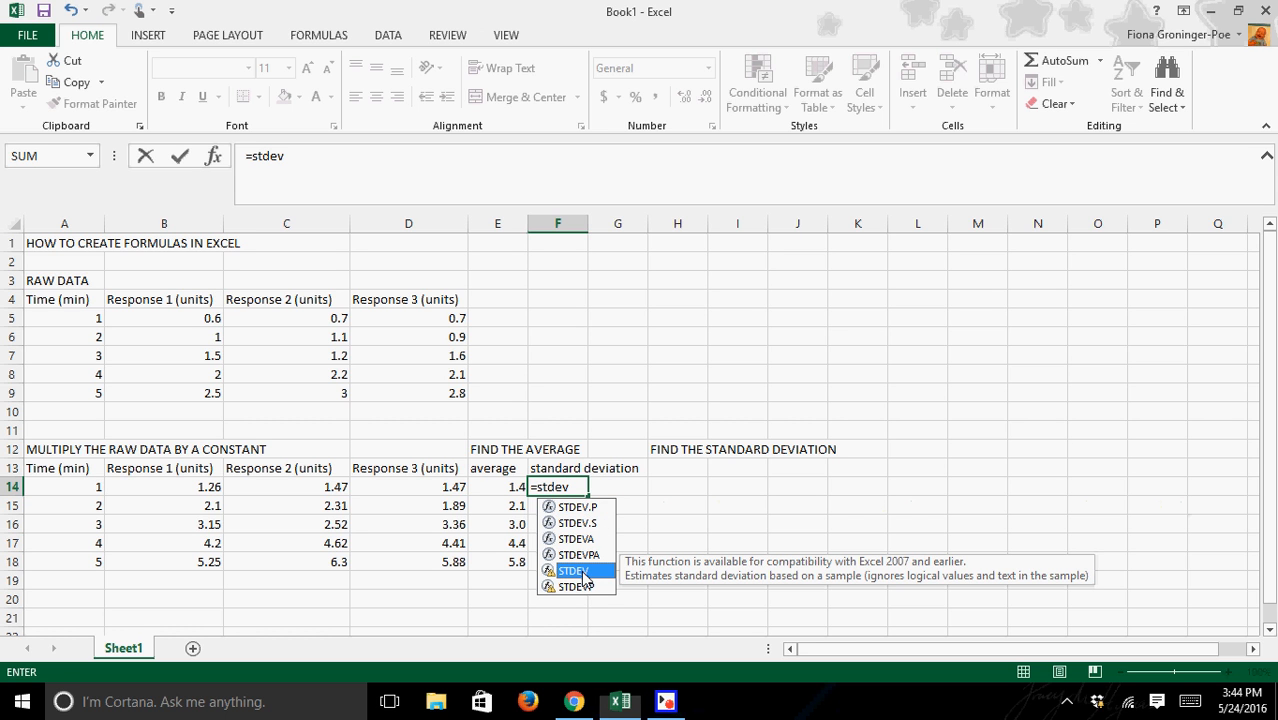
{"action": "left_click", "coordinate": [586, 509]}
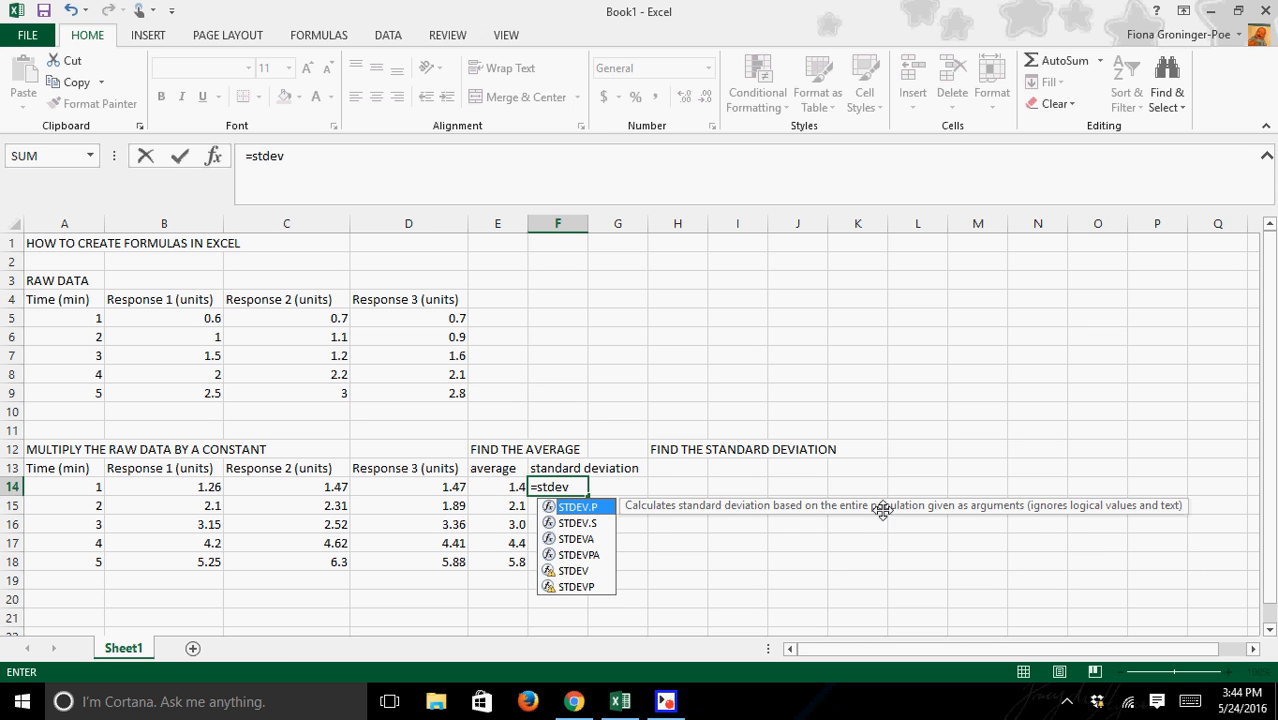
{"action": "left_click", "coordinate": [588, 524]}
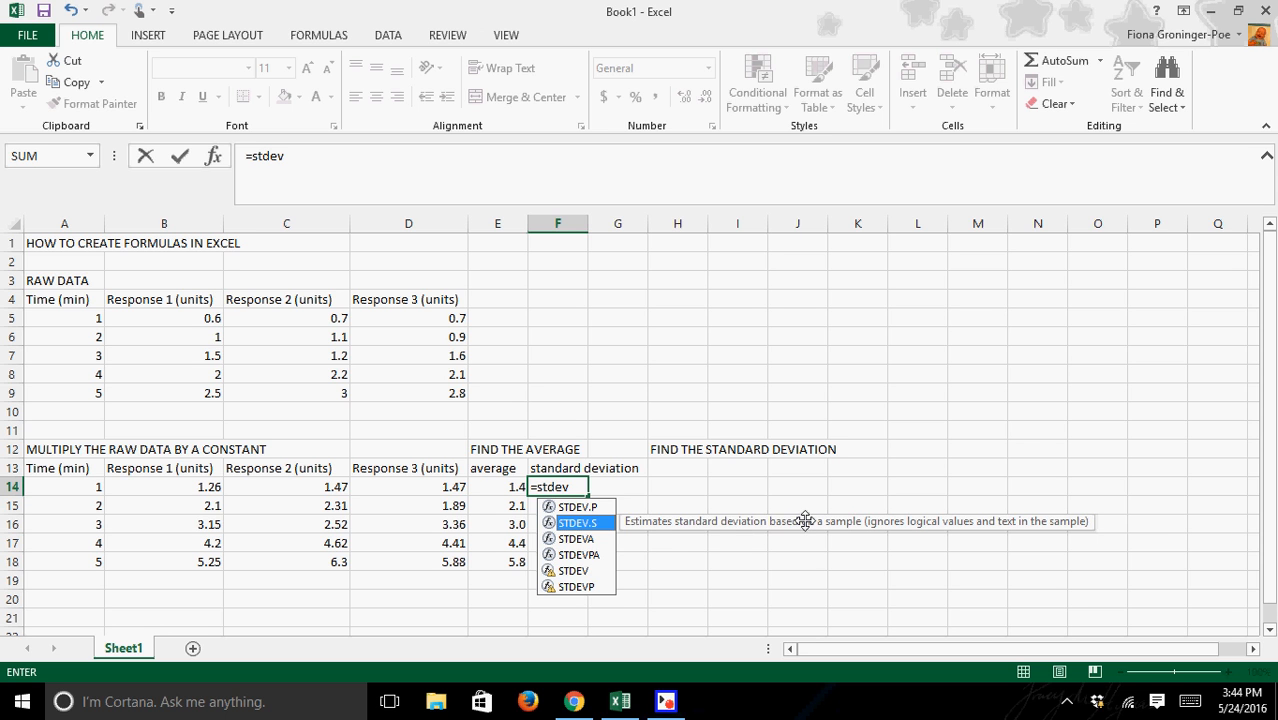
{"action": "left_click", "coordinate": [589, 541]}
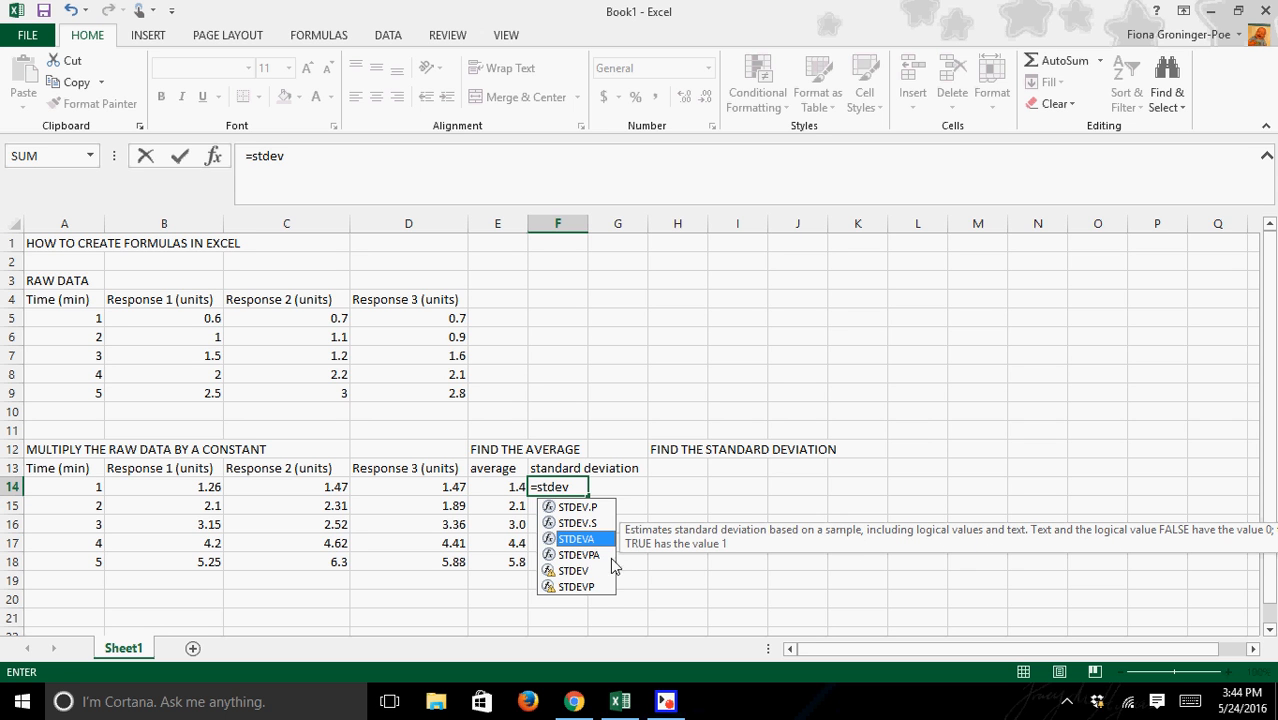
{"action": "left_click", "coordinate": [581, 558]}
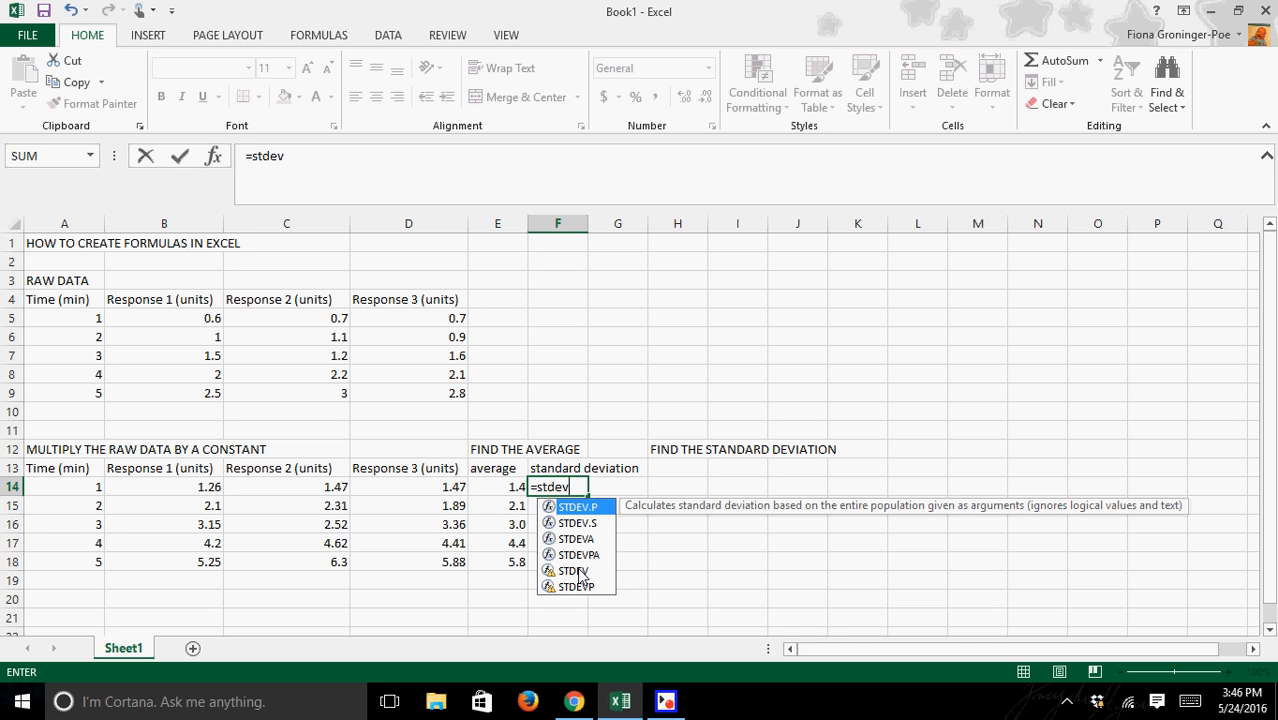
Step: Complete the F14 formula as =stdev.s(B14:D14) for the three multiplied responses at time 1
{"action": "type", "text": ".s"}
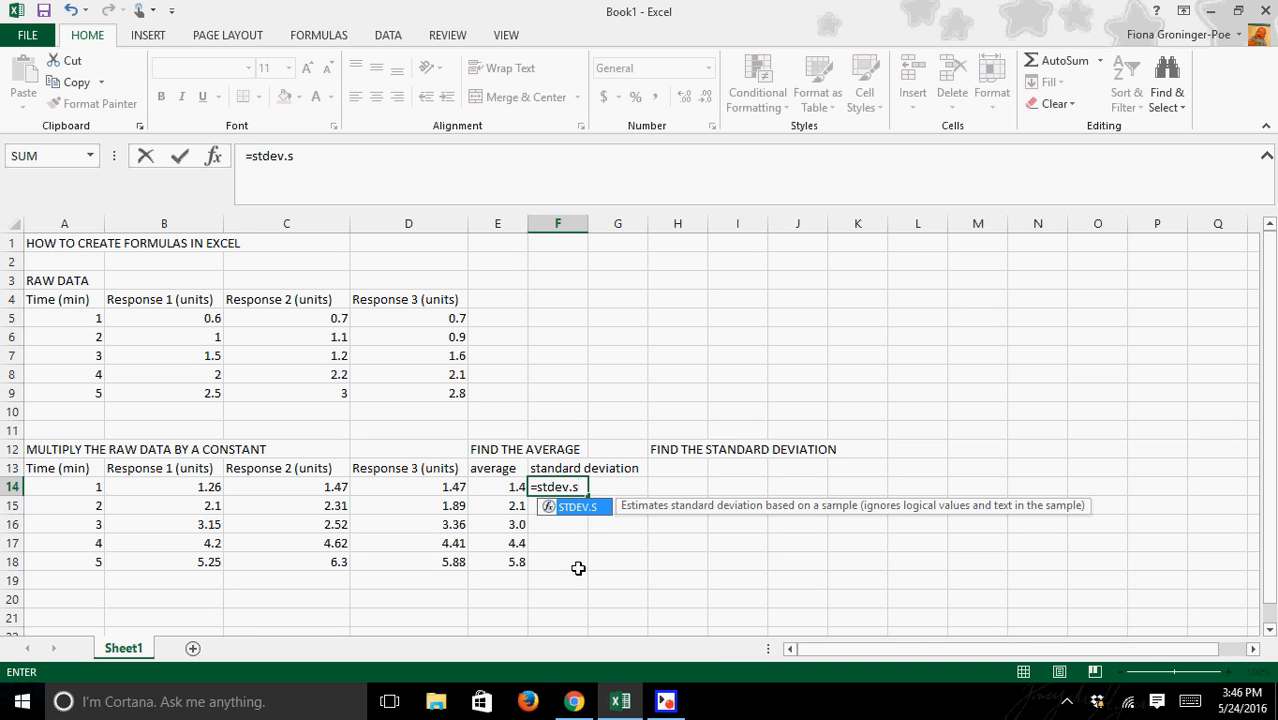
{"action": "type", "text": "("}
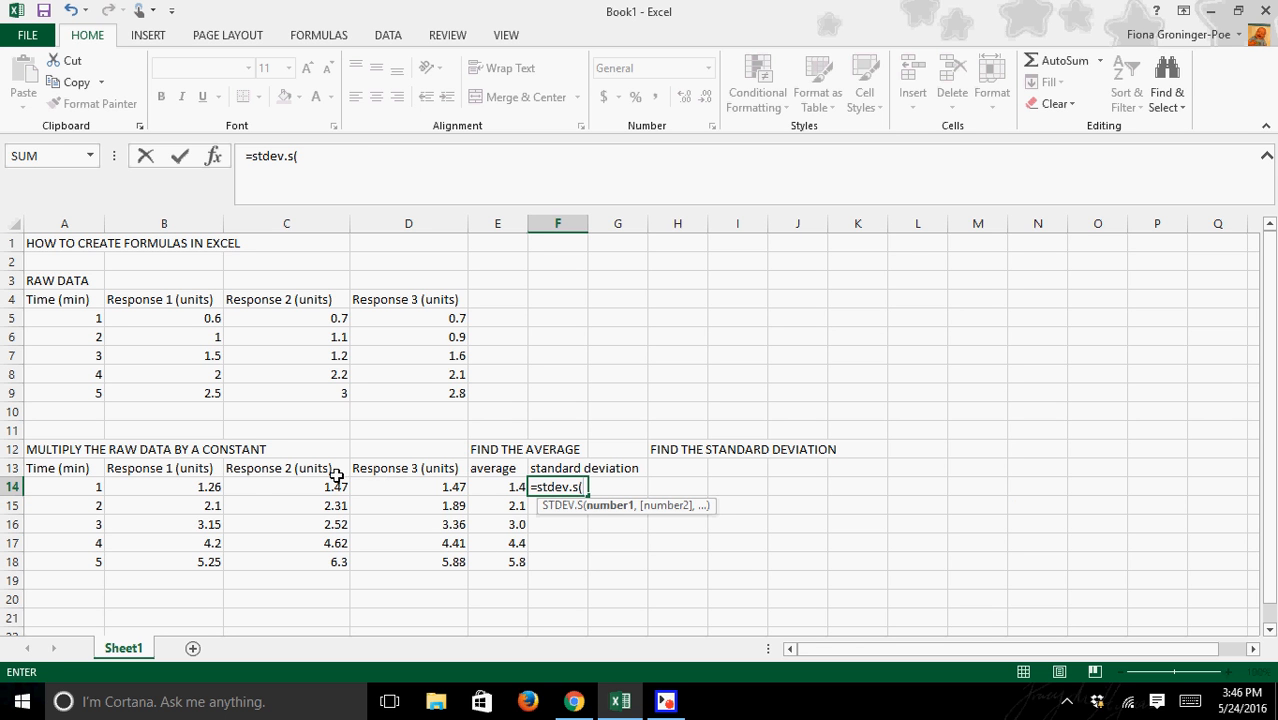
{"action": "left_click_drag", "start_coordinate": [175, 485], "coordinate": [456, 489]}
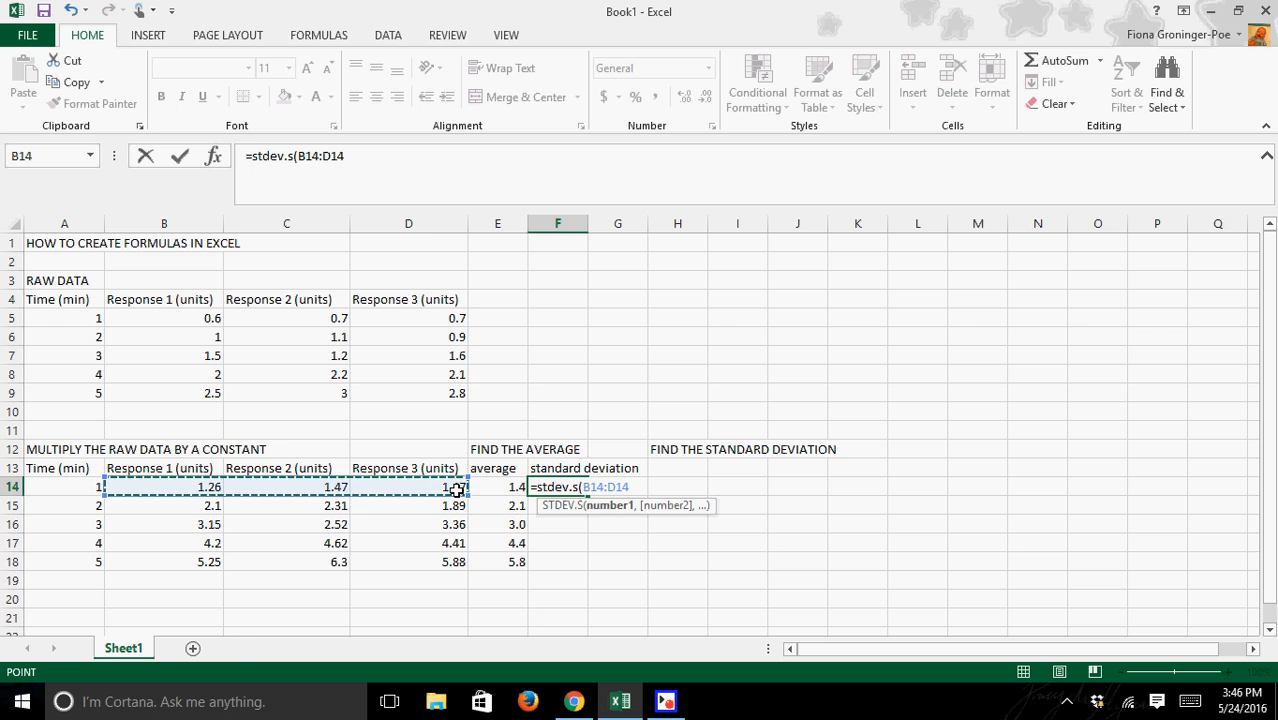
{"action": "type", "text": ")"}
{"action": "key", "text": "Return"}
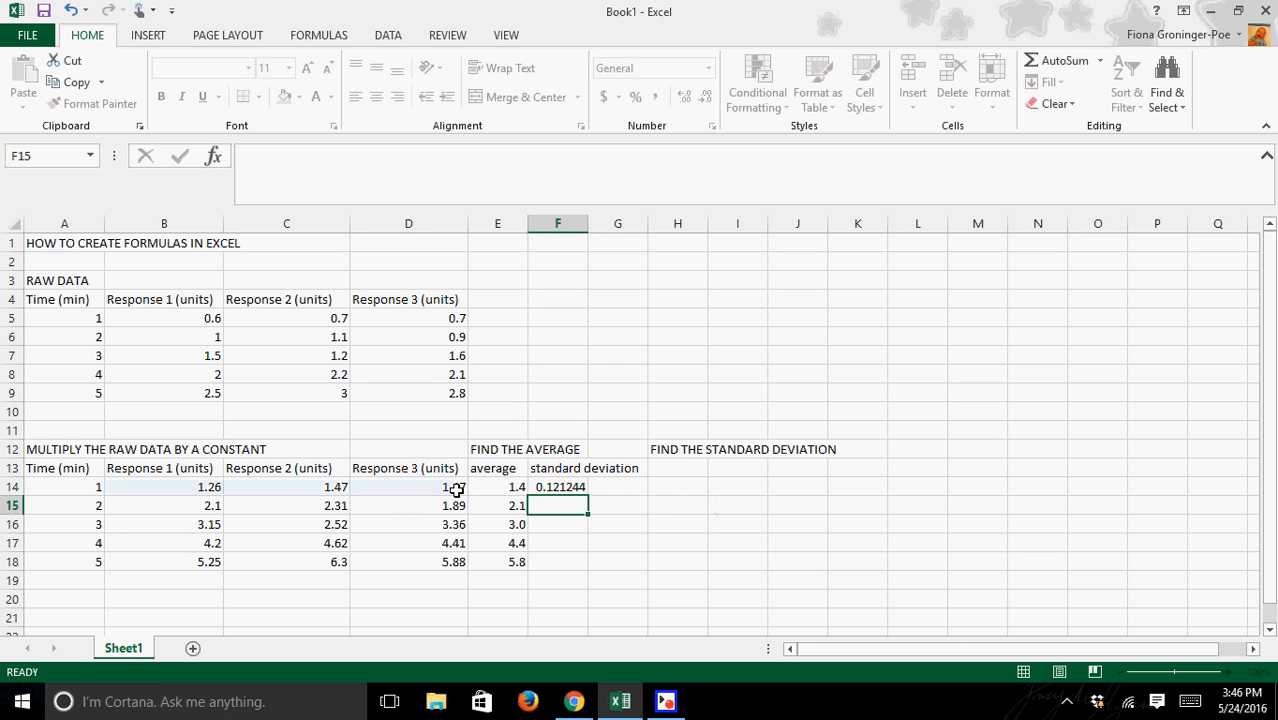
Step: Fill the F14 standard deviation formula down through F18 and reduce the values to two decimal places
{"action": "left_click", "coordinate": [570, 485]}
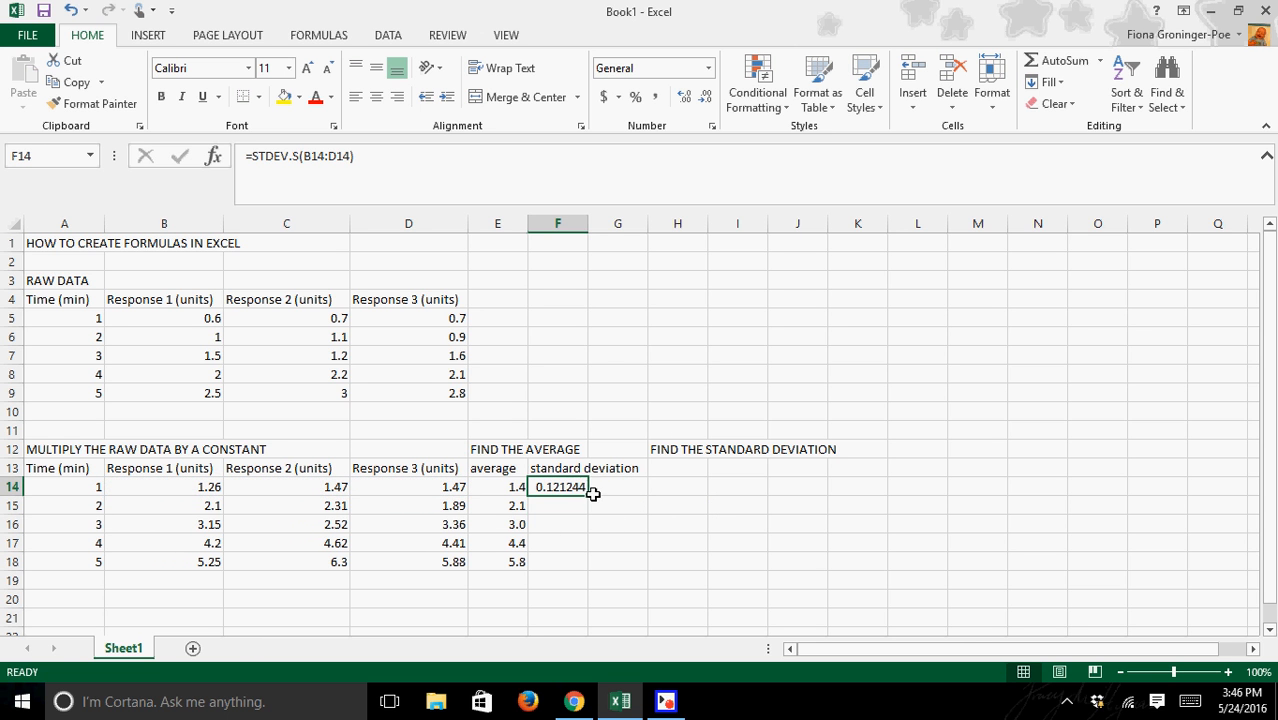
{"action": "left_click_drag", "start_coordinate": [588, 496], "coordinate": [585, 572]}
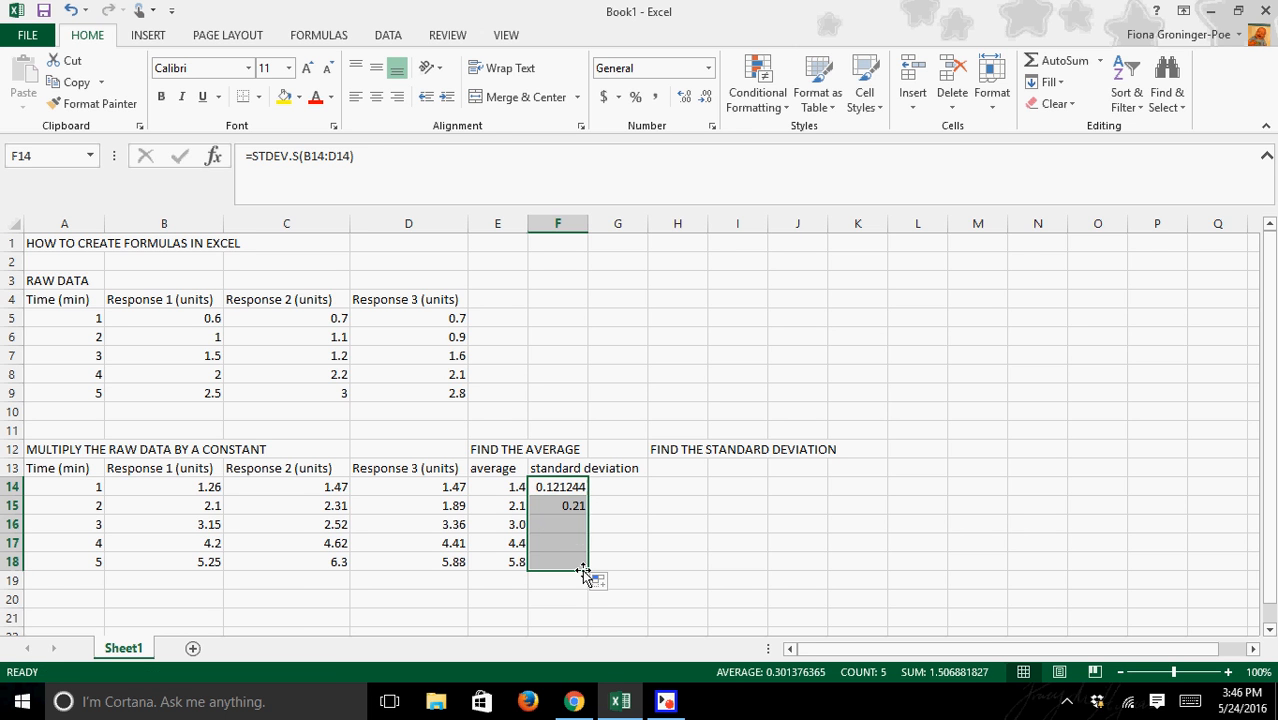
{"action": "left_click", "coordinate": [705, 97]}
{"action": "left_click", "coordinate": [705, 97]}
{"action": "left_click", "coordinate": [706, 98]}
{"action": "left_click", "coordinate": [707, 99]}
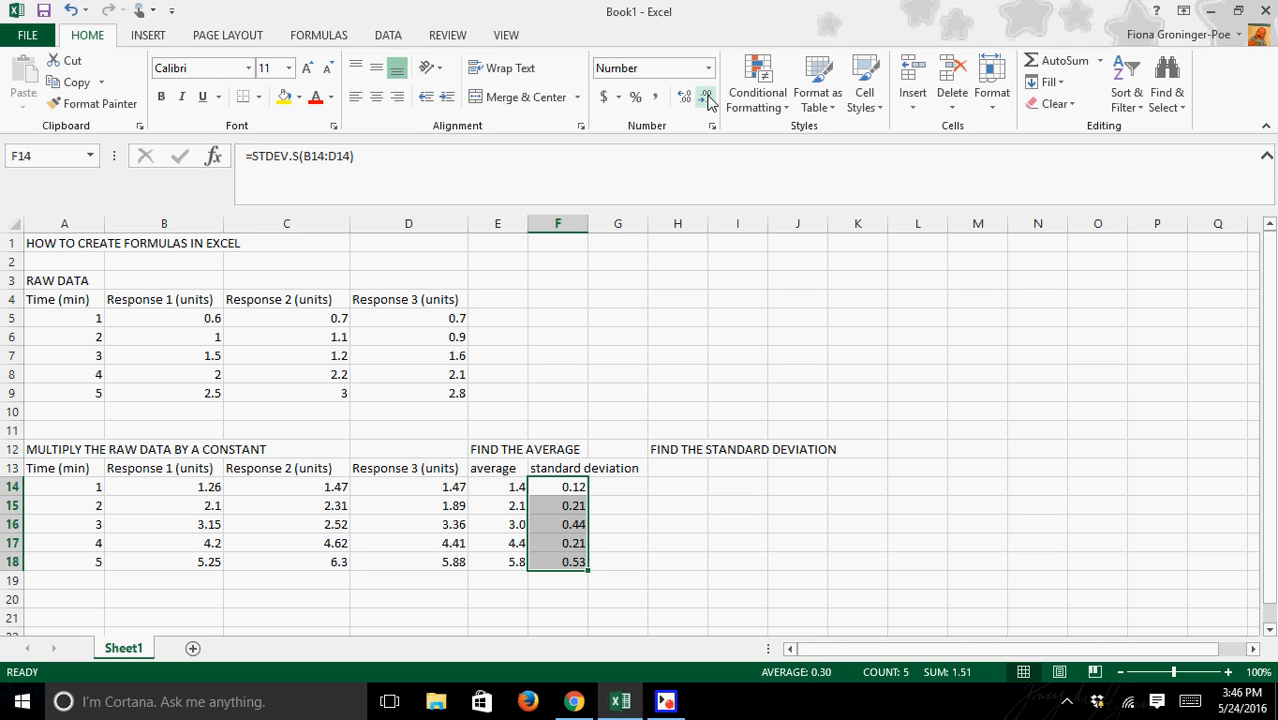